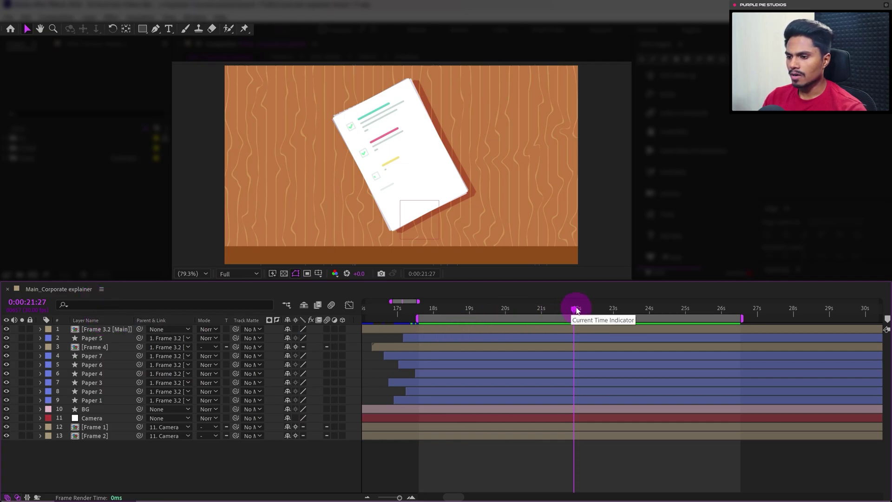
Step: Move the main composition's time to 0:00:23:01 and open the Frame 4 precomposition
{"action": "mouse_move", "coordinate": [574, 312]}
{"action": "left_mouse_down"}
{"action": "mouse_move", "coordinate": [617, 316]}
{"action": "mouse_move", "coordinate": [581, 318]}
{"action": "mouse_move", "coordinate": [590, 317]}
{"action": "left_mouse_up"}
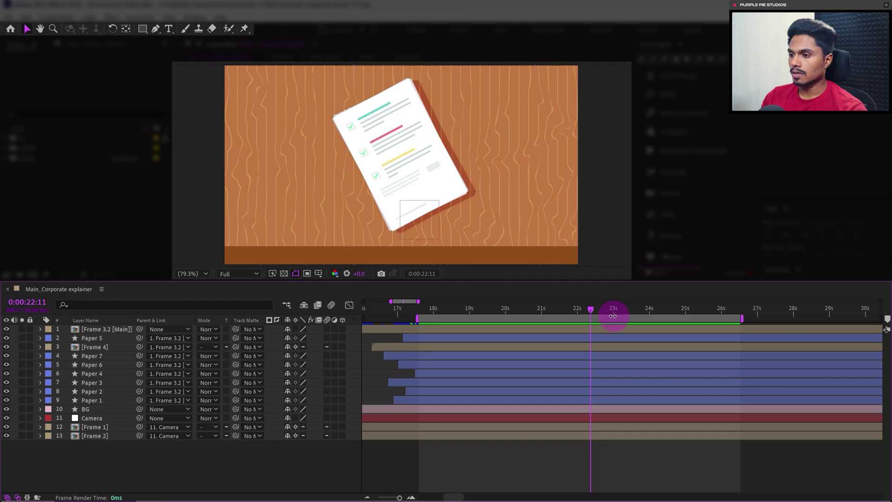
{"action": "left_click_drag", "start_coordinate": [594, 308], "coordinate": [614, 311]}
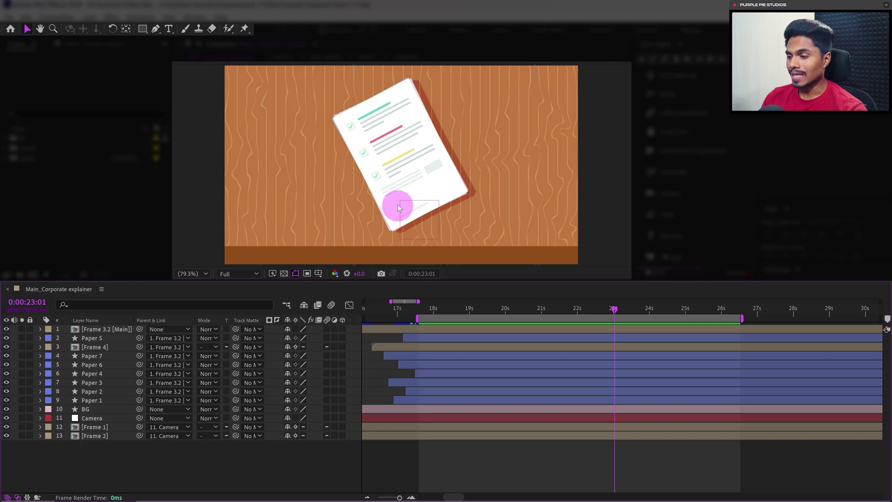
{"action": "double_click", "coordinate": [96, 348]}
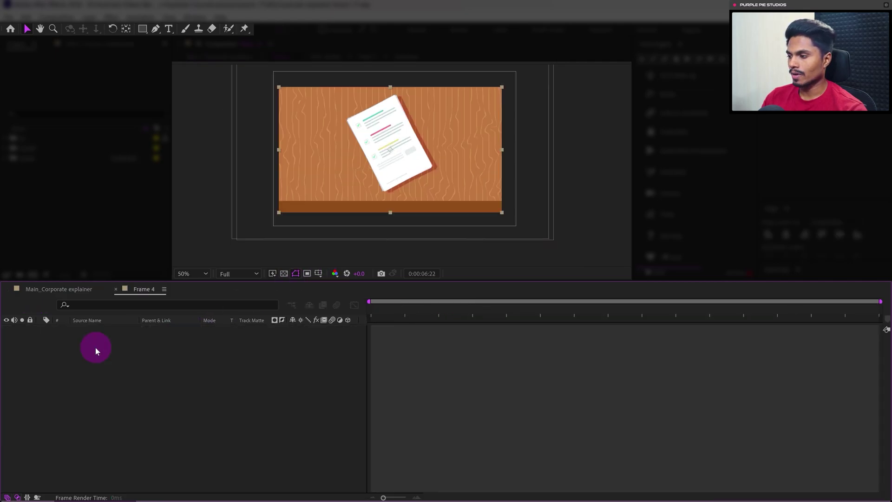
{"action": "left_click", "coordinate": [130, 406]}
{"action": "scroll", "coordinate": [213, 201], "scroll_direction": "up", "scroll_amount": 2}
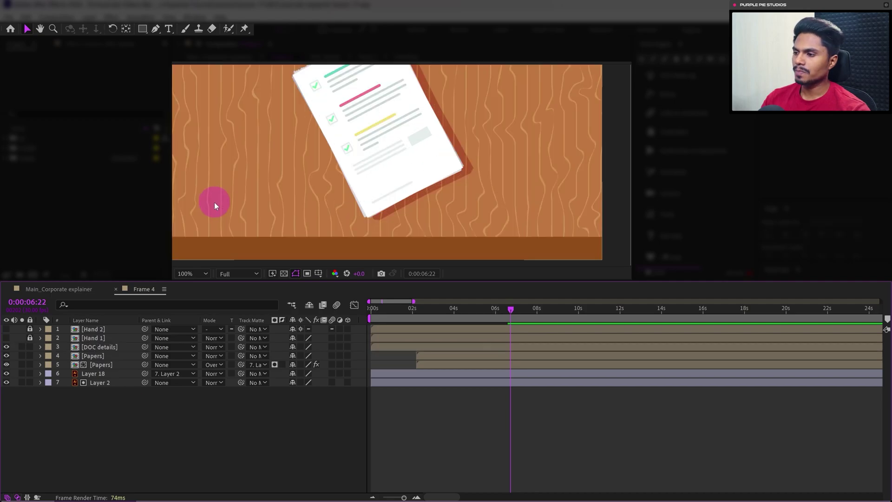
Step: Draw a looping signature with the Pen tool near the bottom of the paper, using a 7 px stroke
{"action": "left_click", "coordinate": [156, 28]}
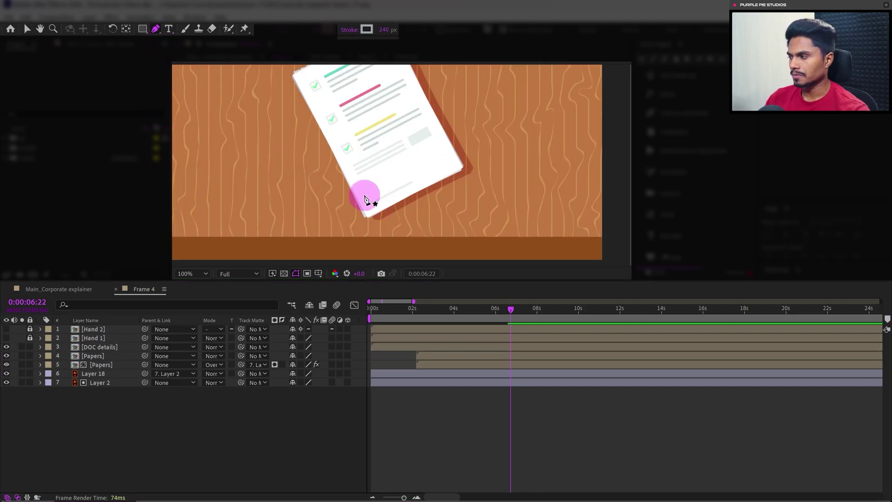
{"action": "left_click", "coordinate": [389, 29]}
{"action": "left_click", "coordinate": [381, 186]}
{"action": "left_click_drag", "start_coordinate": [366, 184], "coordinate": [360, 179]}
{"action": "scroll", "coordinate": [390, 186], "scroll_direction": "up", "scroll_amount": 1}
{"action": "key", "text": "space"}
{"action": "left_click_drag", "start_coordinate": [401, 154], "coordinate": [389, 143]}
{"action": "left_click_drag", "start_coordinate": [339, 193], "coordinate": [365, 196]}
{"action": "mouse_move", "coordinate": [372, 157]}
{"action": "left_mouse_down"}
{"action": "mouse_move", "coordinate": [347, 153]}
{"action": "mouse_move", "coordinate": [342, 167]}
{"action": "mouse_move", "coordinate": [382, 150]}
{"action": "left_mouse_up"}
Step: Refine the signature path by adjusting its points and curve handles
{"action": "key", "text": "v"}
{"action": "left_click_drag", "start_coordinate": [339, 193], "coordinate": [344, 189]}
{"action": "mouse_move", "coordinate": [397, 162]}
{"action": "left_mouse_down"}
{"action": "mouse_move", "coordinate": [390, 180]}
{"action": "mouse_move", "coordinate": [377, 157]}
{"action": "mouse_move", "coordinate": [347, 178]}
{"action": "left_mouse_up"}
{"action": "left_click", "coordinate": [329, 171]}
{"action": "left_click", "coordinate": [376, 157]}
{"action": "double_click", "coordinate": [348, 175]}
{"action": "left_click_drag", "start_coordinate": [392, 146], "coordinate": [387, 150]}
{"action": "left_click", "coordinate": [450, 444]}
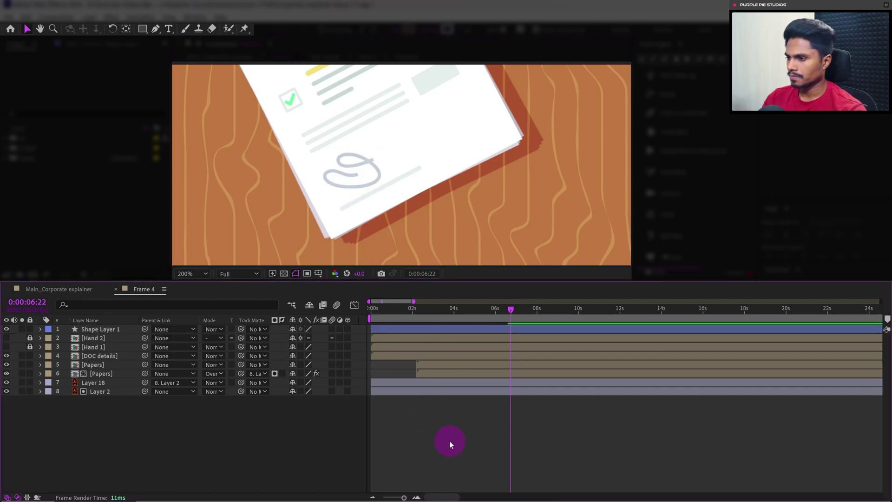
Step: Set the signature shape's line cap to round
{"action": "left_click", "coordinate": [100, 329]}
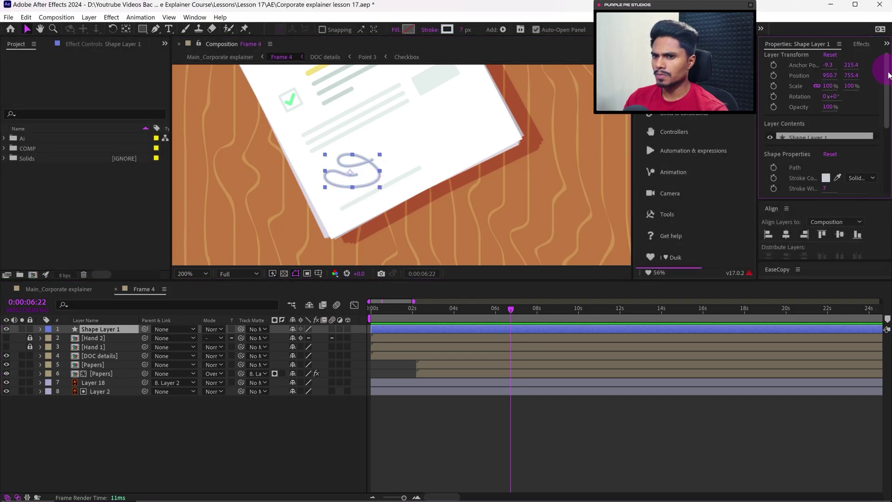
{"action": "scroll", "coordinate": [886, 105], "scroll_direction": "down", "scroll_amount": 1}
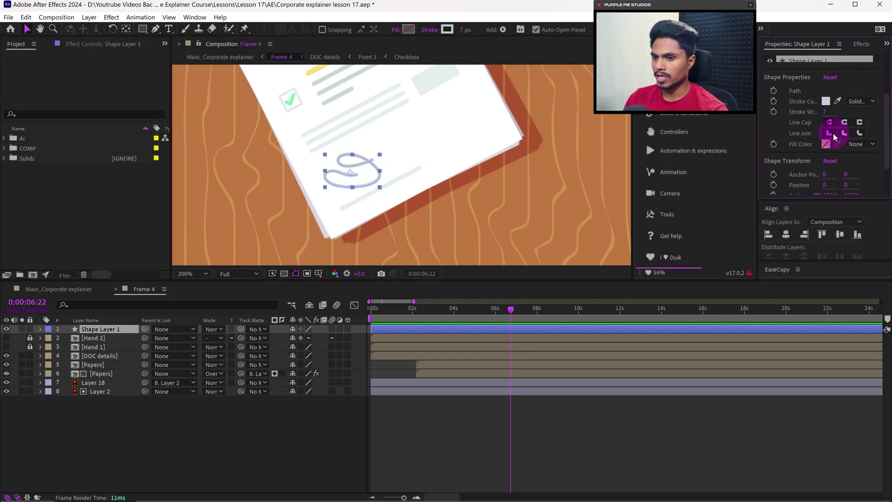
{"action": "left_click", "coordinate": [846, 122]}
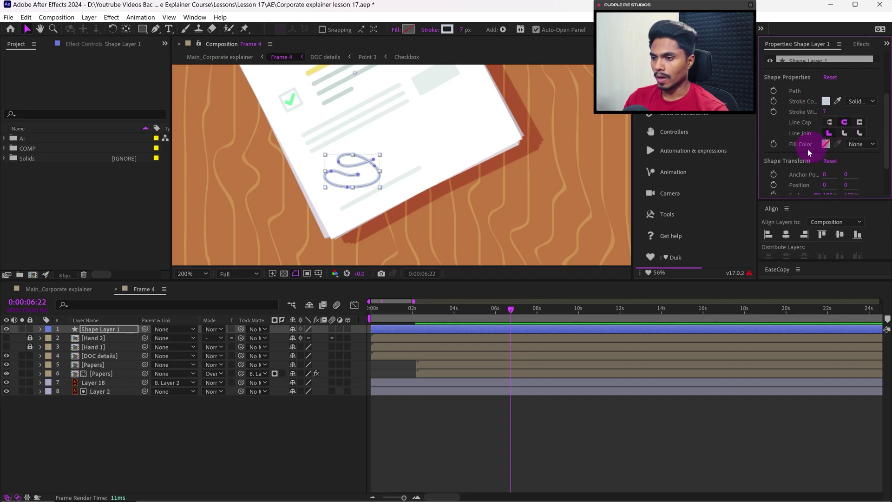
{"action": "left_click", "coordinate": [441, 453]}
Step: Change the signature's stroke colour to 889AAC and trim the layer to start at 0:00:06:22
{"action": "left_click", "coordinate": [100, 329]}
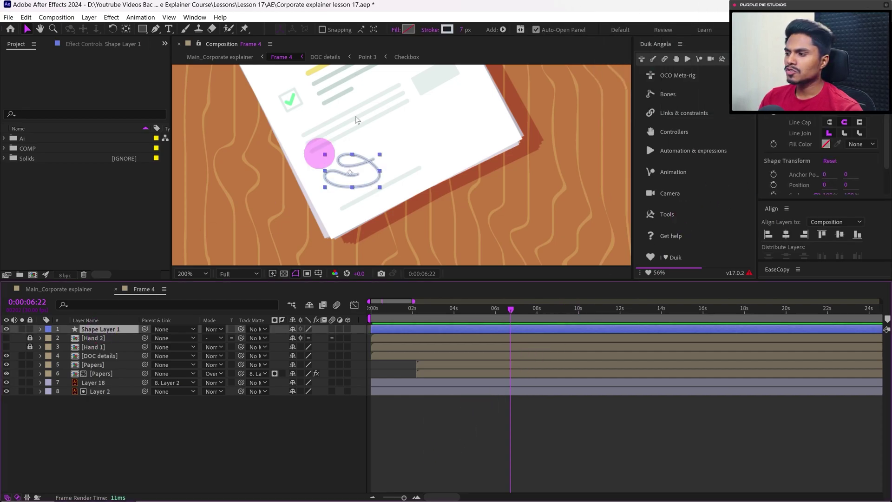
{"action": "left_click", "coordinate": [447, 30]}
{"action": "mouse_move", "coordinate": [501, 209]}
{"action": "left_mouse_down"}
{"action": "mouse_move", "coordinate": [486, 183]}
{"action": "mouse_move", "coordinate": [494, 199]}
{"action": "left_mouse_up"}
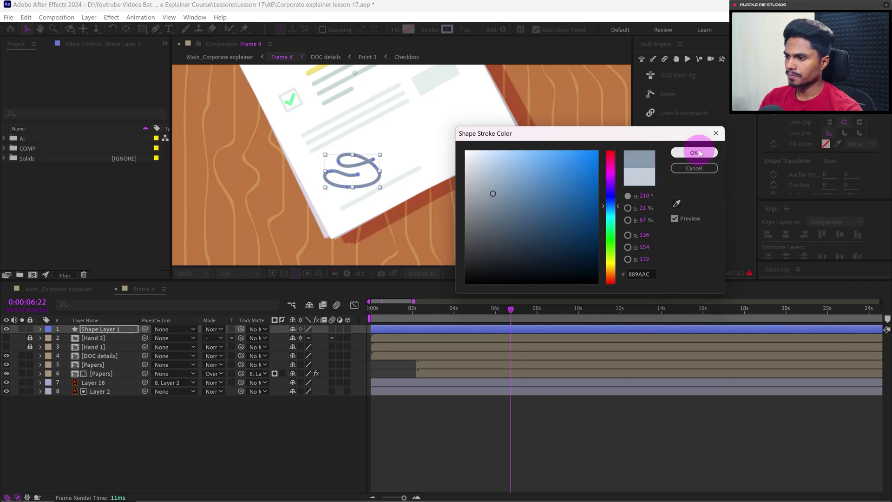
{"action": "left_click", "coordinate": [693, 153]}
{"action": "left_click", "coordinate": [463, 451]}
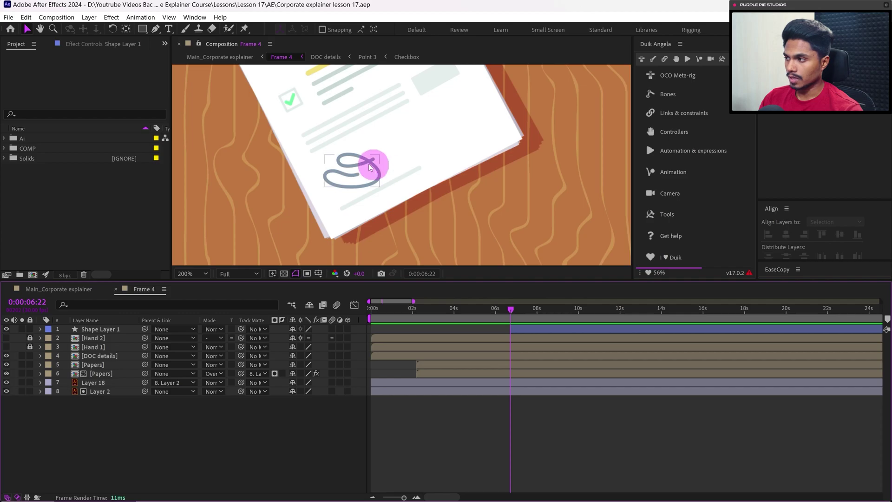
Step: Choose the Ellipse tool and set its fill to the colour sampled from the signature
{"action": "left_click", "coordinate": [142, 28]}
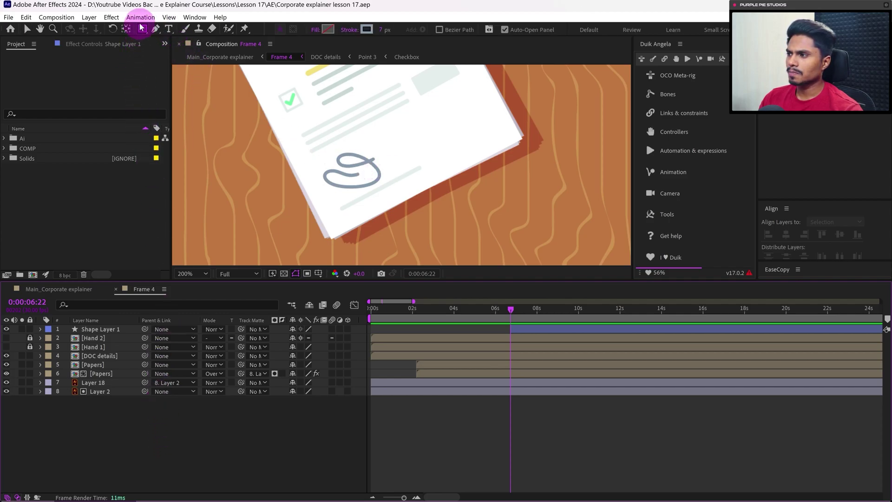
{"action": "left_click", "coordinate": [187, 52]}
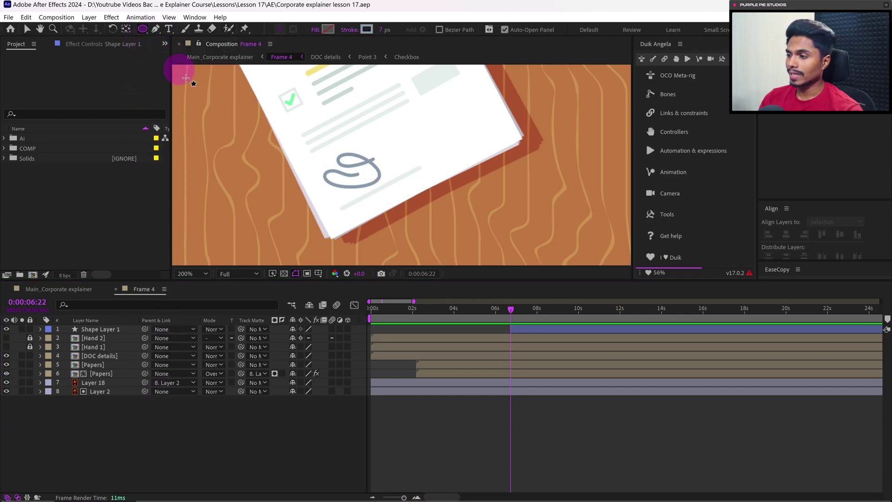
{"action": "left_click", "coordinate": [328, 29]}
{"action": "left_click", "coordinate": [677, 204]}
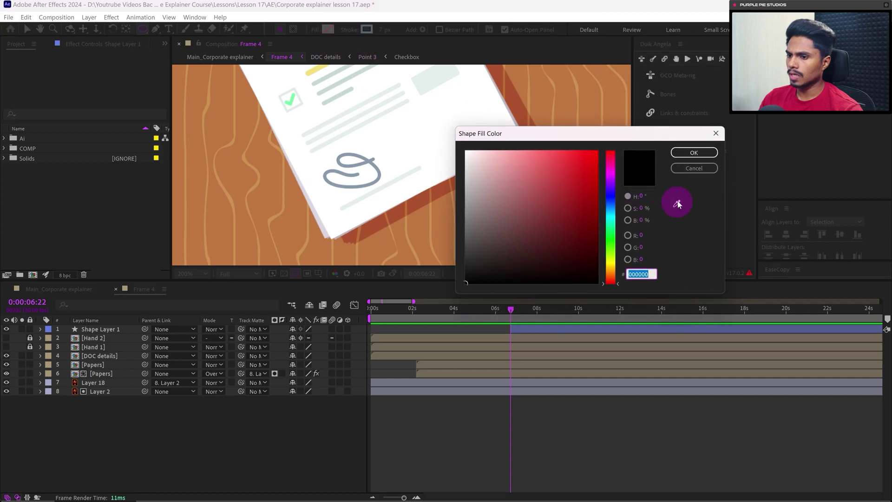
{"action": "left_click", "coordinate": [571, 191]}
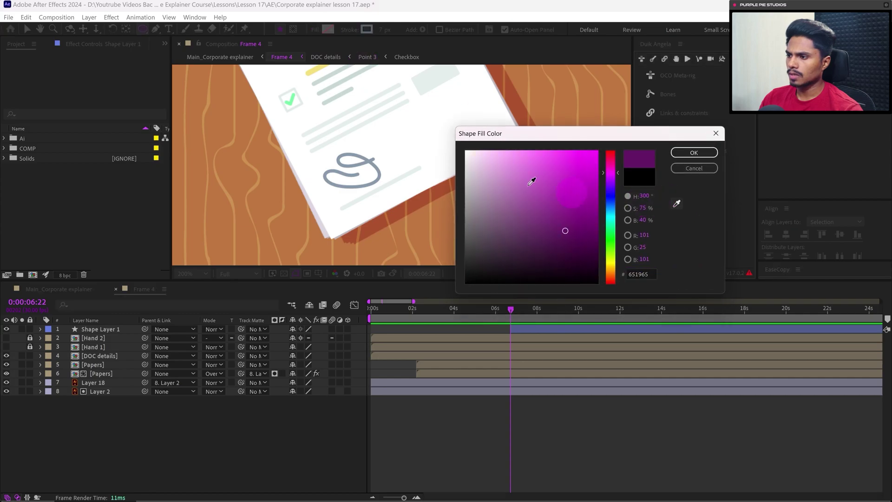
{"action": "left_click", "coordinate": [371, 161]}
{"action": "left_click", "coordinate": [680, 154]}
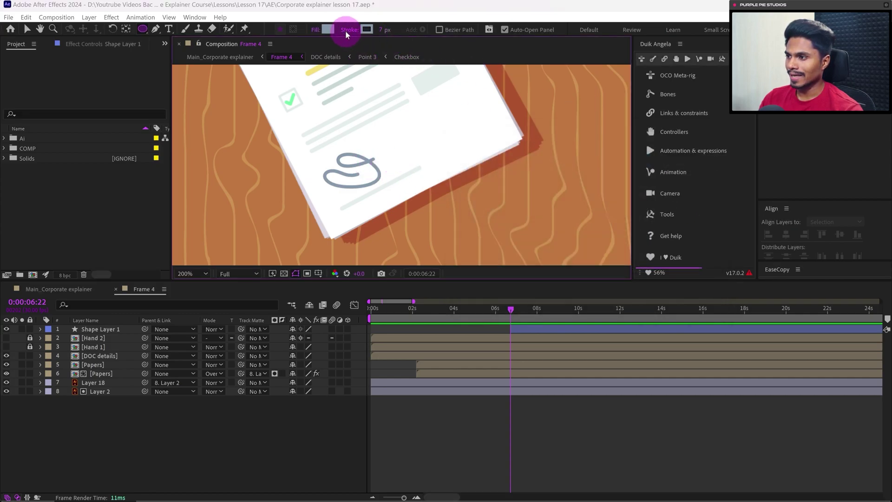
Step: Turn off the shape stroke and draw a small filled circle beside the end of the signature
{"action": "left_click", "coordinate": [348, 30]}
{"action": "left_click", "coordinate": [382, 178]}
{"action": "left_click", "coordinate": [415, 237]}
{"action": "left_click", "coordinate": [540, 414]}
{"action": "left_click_drag", "start_coordinate": [388, 162], "coordinate": [397, 174]}
{"action": "key", "text": "ctrl+z"}
Step: Scale the small circle's layer to 30% and trim it to start at 0:00:06:22
{"action": "left_click", "coordinate": [102, 329]}
{"action": "key", "text": "s"}
{"action": "left_click", "coordinate": [302, 338]}
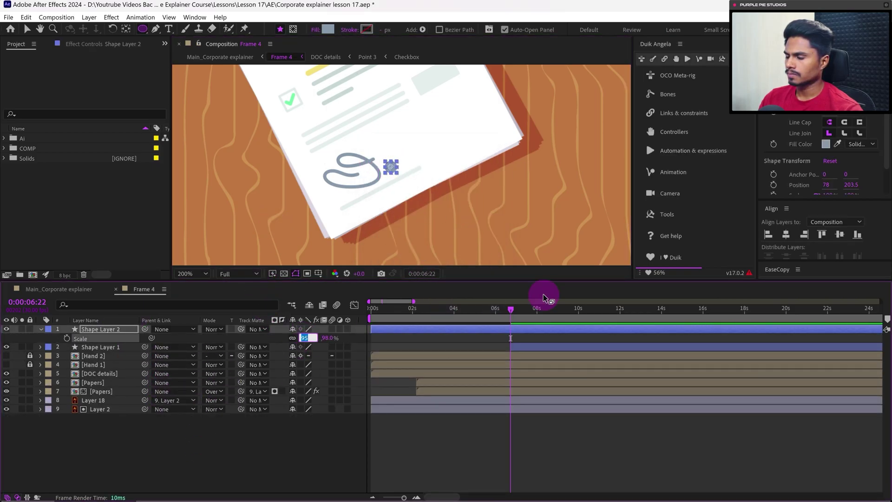
{"action": "type", "text": "30"}
{"action": "key", "text": "Return"}
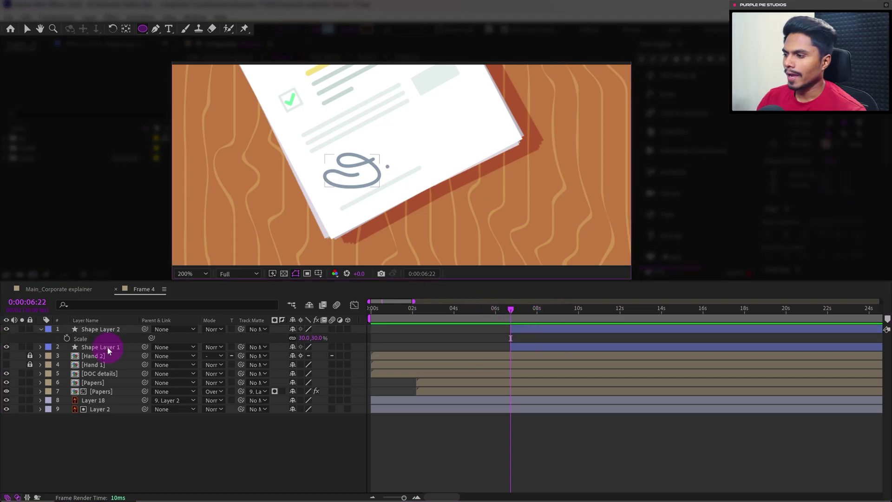
Step: Rename the signature shape layer as Signature and the circle layer as Dot
{"action": "left_click", "coordinate": [108, 350]}
{"action": "key", "text": "Return"}
{"action": "type", "text": "Sigmature"}
{"action": "key", "text": "Return"}
{"action": "left_click", "coordinate": [110, 329]}
{"action": "key", "text": "Return"}
{"action": "type", "text": "Dot"}
{"action": "key", "text": "Return"}
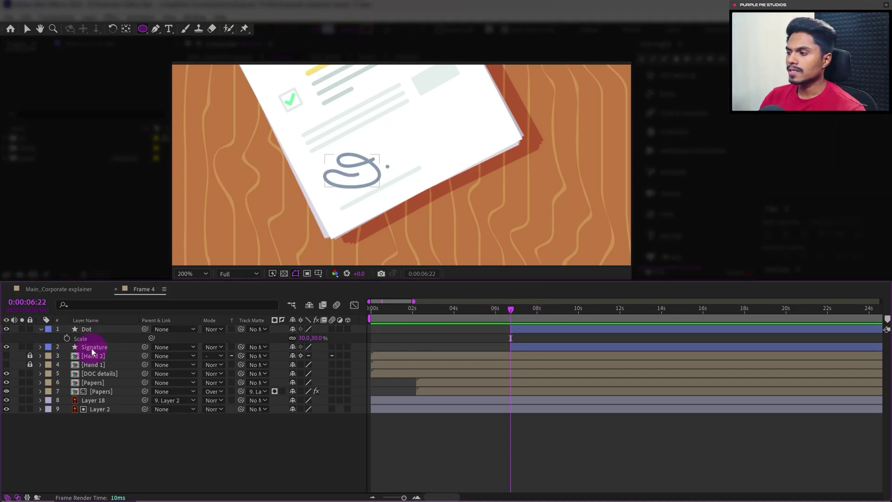
Step: Add Trim Paths to the Signature layer and expand its properties
{"action": "left_click", "coordinate": [93, 349]}
{"action": "left_click", "coordinate": [41, 347]}
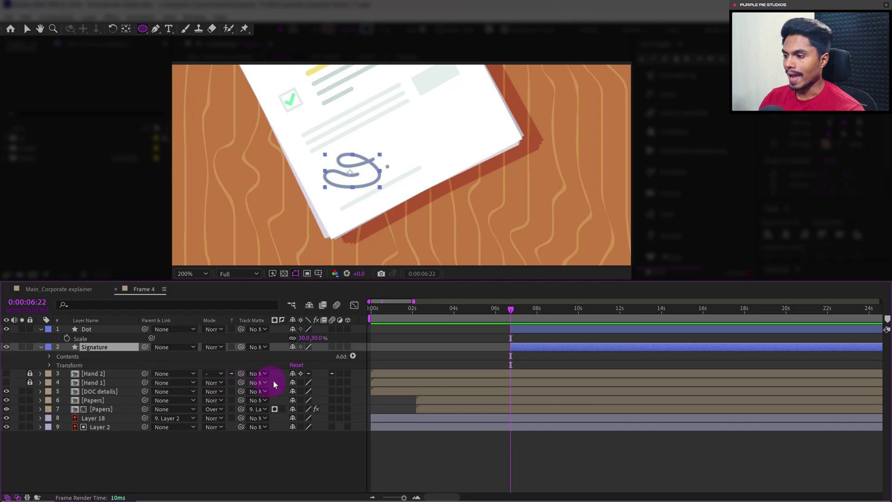
{"action": "left_click", "coordinate": [353, 356]}
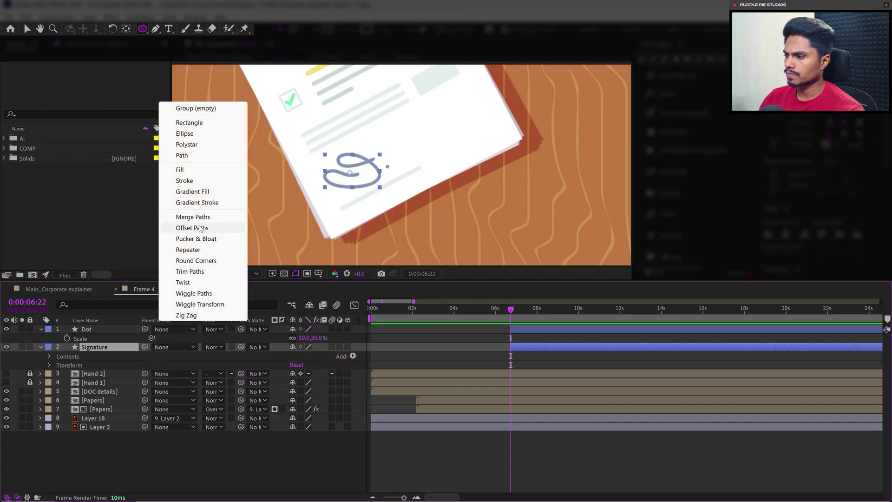
{"action": "left_click", "coordinate": [197, 271]}
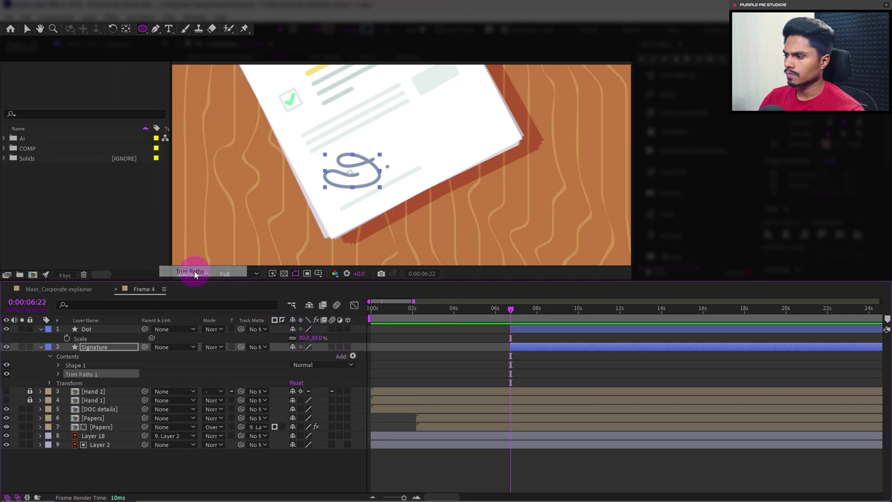
{"action": "left_click", "coordinate": [58, 374]}
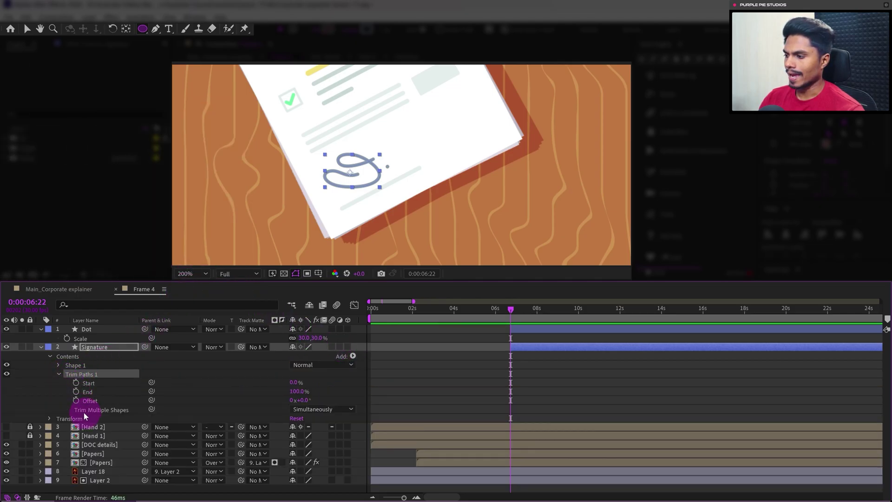
Step: Keyframe the Trim Paths End at 0:00:06:22, then add a 100% keyframe 36 frames further on
{"action": "left_click", "coordinate": [75, 391]}
{"action": "left_click", "coordinate": [27, 302]}
{"action": "type", "text": "+3"}
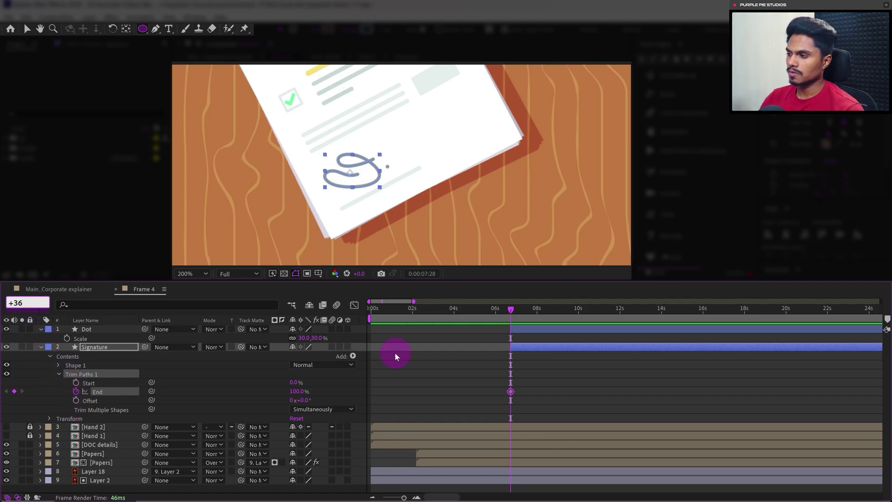
{"action": "type", "text": "6"}
{"action": "key", "text": "Return"}
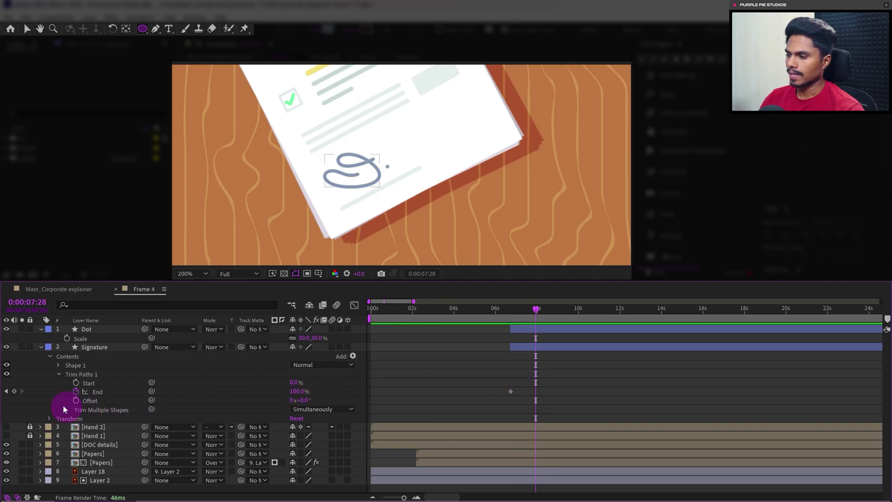
{"action": "left_click", "coordinate": [14, 391]}
Step: Set the first Trim Paths End keyframe, at 0:00:06:22, to 0%
{"action": "key", "text": "j"}
{"action": "left_click", "coordinate": [300, 396]}
{"action": "left_click", "coordinate": [296, 391]}
{"action": "type", "text": "0"}
{"action": "key", "text": "Return"}
Step: Apply Easy Ease to both Trim Paths End keyframes and preview the signature animation
{"action": "left_click_drag", "start_coordinate": [554, 383], "coordinate": [500, 400]}
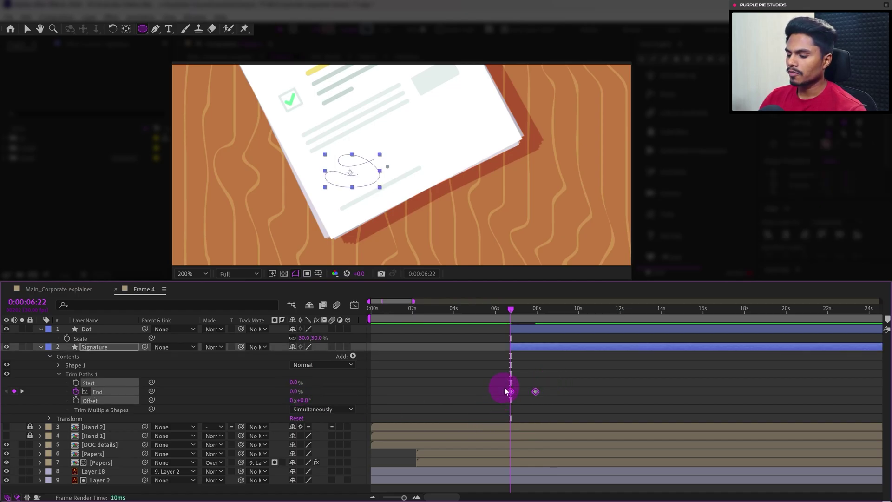
{"action": "key", "text": "F9"}
{"action": "left_click", "coordinate": [577, 370]}
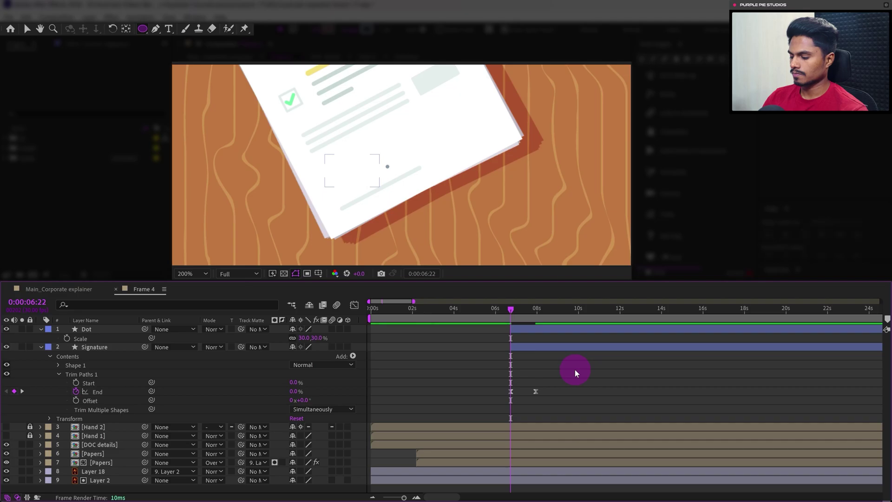
{"action": "key", "text": "space"}
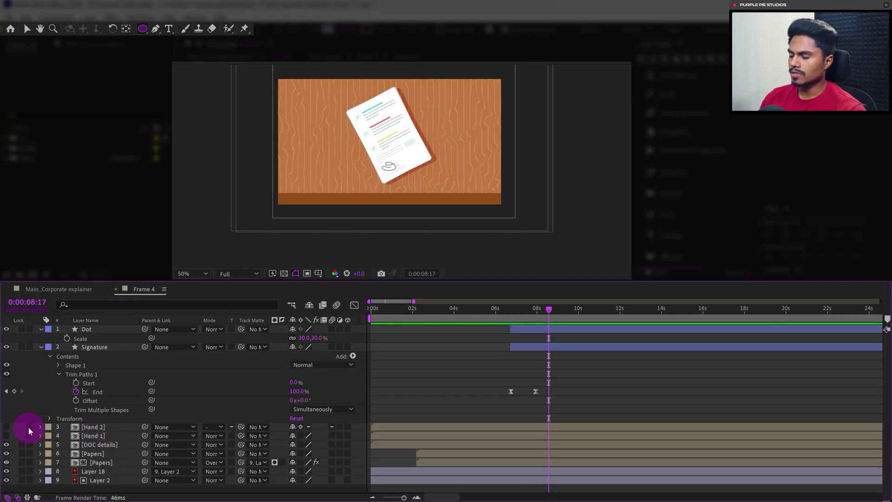
Step: Unlock the hand layers, make Hand 1 visible and enable Collapse Transformations on it
{"action": "left_click", "coordinate": [111, 435]}
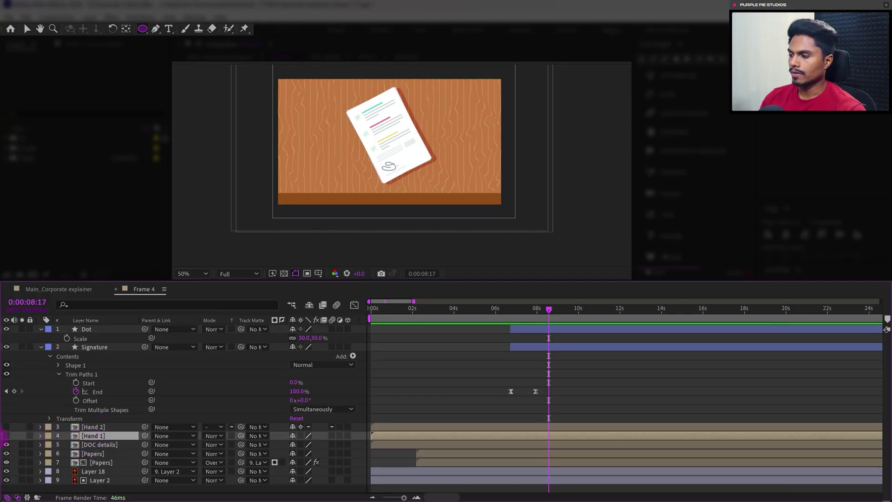
{"action": "left_click", "coordinate": [8, 436]}
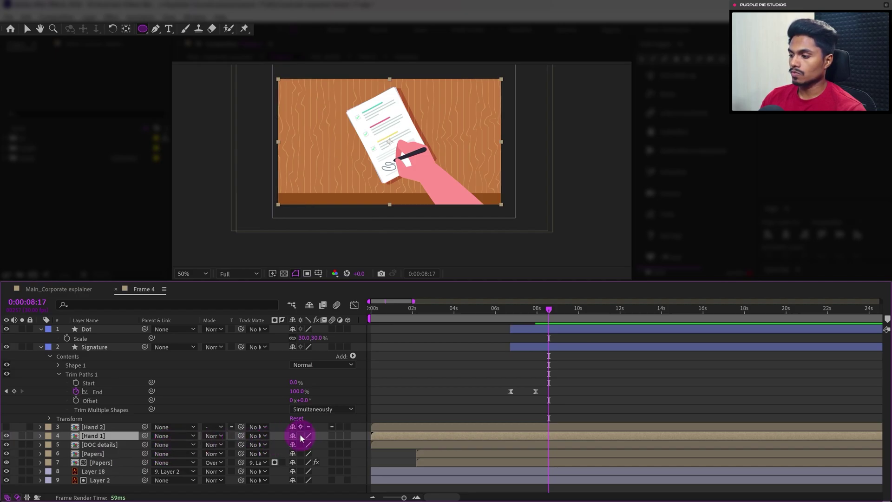
{"action": "left_click", "coordinate": [300, 436]}
Step: Move the time to 0:00:06:16, open the Hand 1 precomposition and activate the Selection tool
{"action": "left_click_drag", "start_coordinate": [547, 311], "coordinate": [508, 323]}
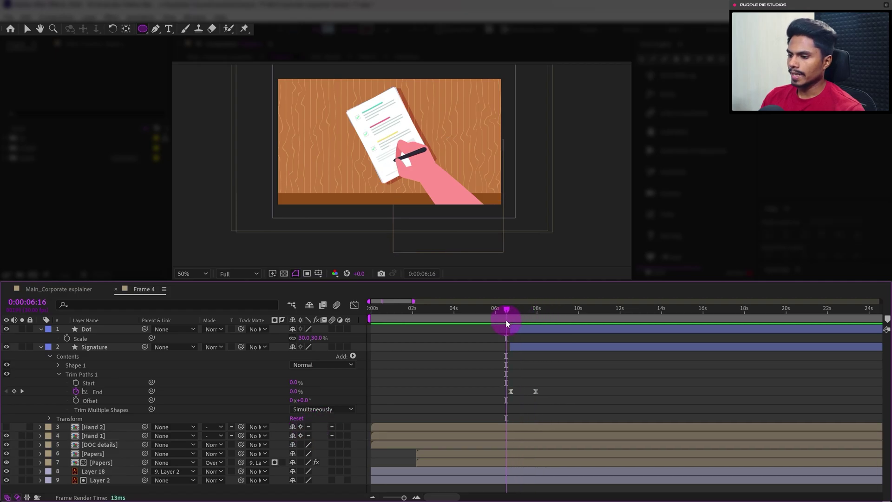
{"action": "left_click", "coordinate": [101, 435]}
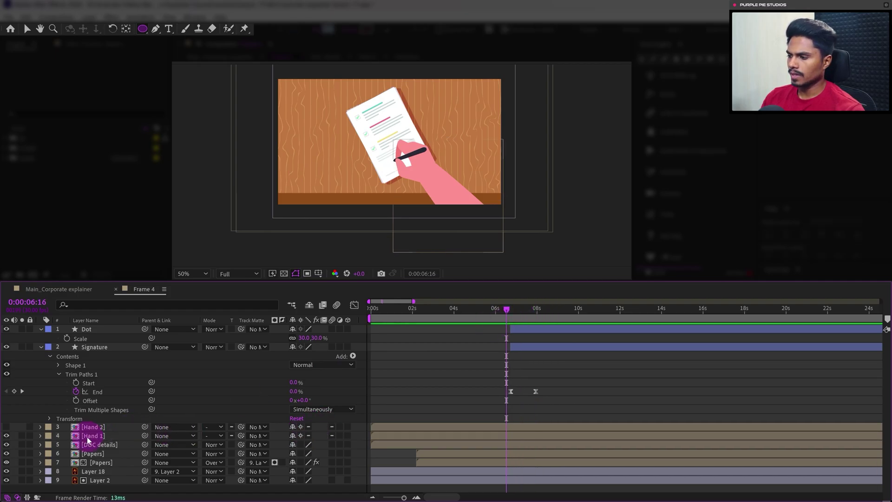
{"action": "double_click", "coordinate": [89, 437]}
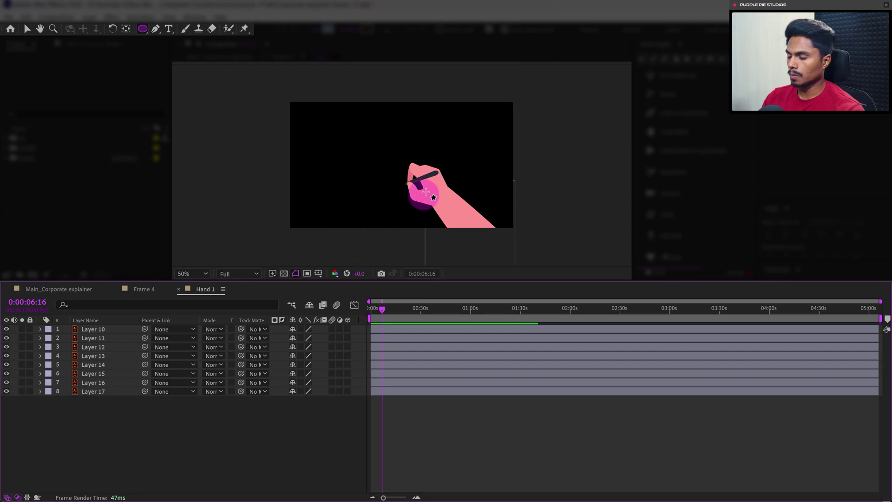
{"action": "key", "text": "v"}
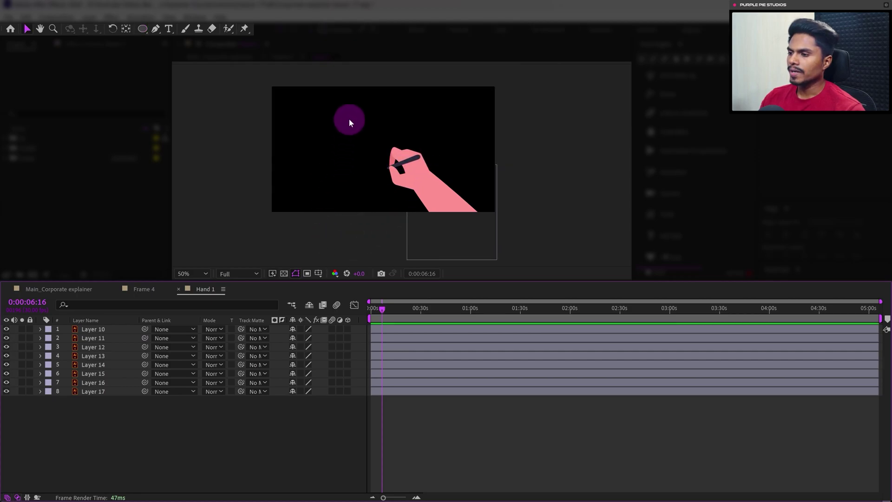
Step: Precompose Layer 10 through Layer 16, the hand and pen artwork, under the name Hand 1
{"action": "left_click_drag", "start_coordinate": [350, 119], "coordinate": [422, 193]}
{"action": "left_click_drag", "start_coordinate": [525, 194], "coordinate": [453, 225]}
{"action": "right_click", "coordinate": [117, 363]}
{"action": "left_click", "coordinate": [153, 299]}
{"action": "type", "text": "Hand 1"}
{"action": "key", "text": "Return"}
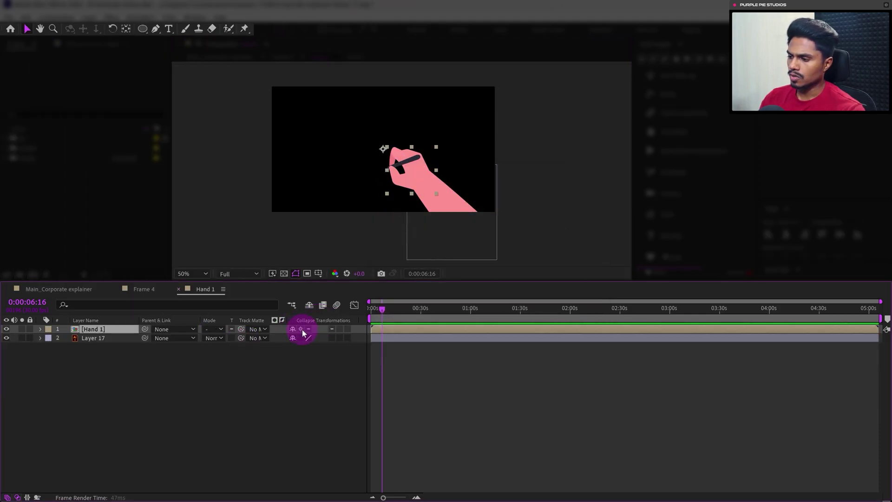
Step: Enable Collapse Transformations on the nested Hand 1 layer and move its anchor point to the wrist
{"action": "key", "text": "y"}
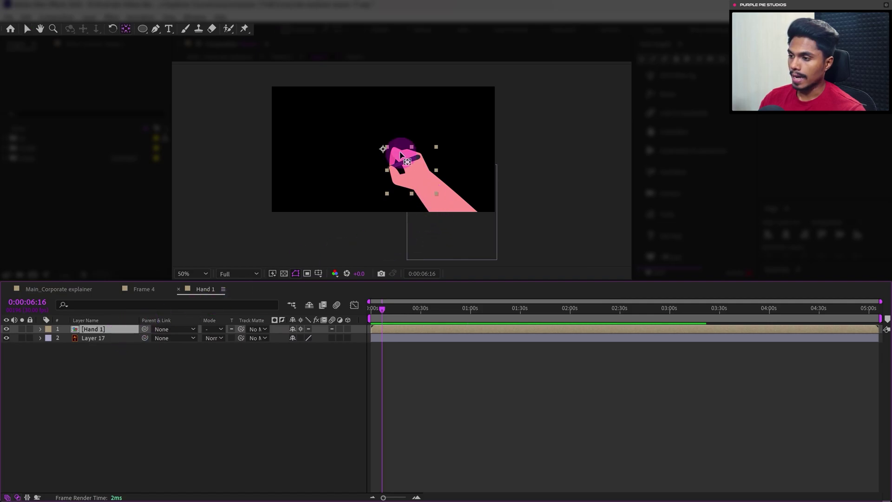
{"action": "left_click_drag", "start_coordinate": [383, 149], "coordinate": [423, 186]}
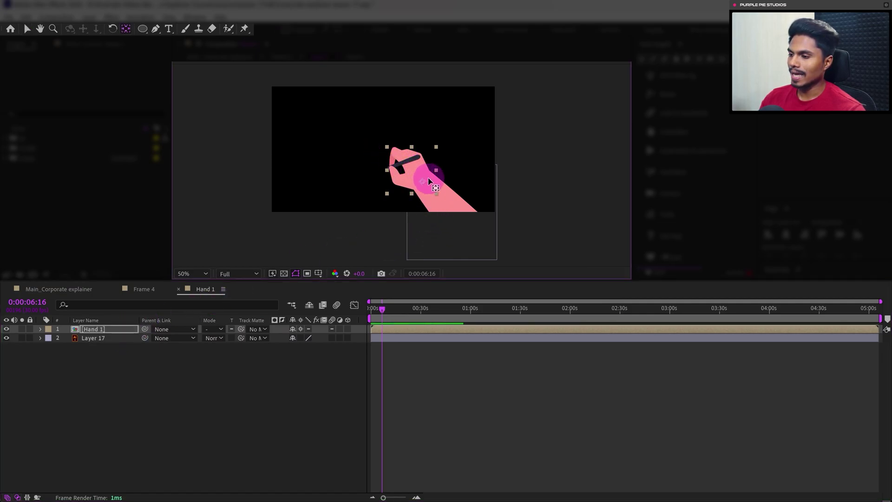
{"action": "key", "text": "v"}
{"action": "left_click", "coordinate": [538, 182]}
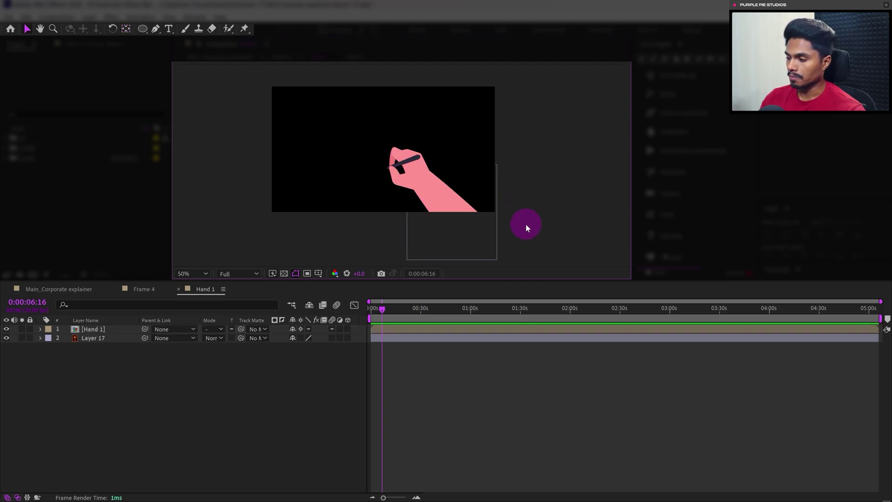
Step: Create a shape layer from the Layer 17 vector artwork and delete the original layer
{"action": "left_click_drag", "start_coordinate": [491, 195], "coordinate": [479, 169]}
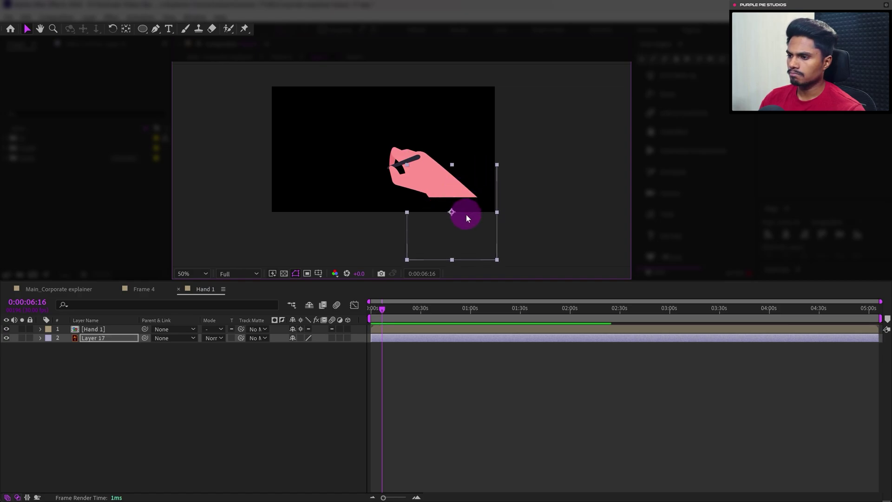
{"action": "key", "text": "ctrl+z"}
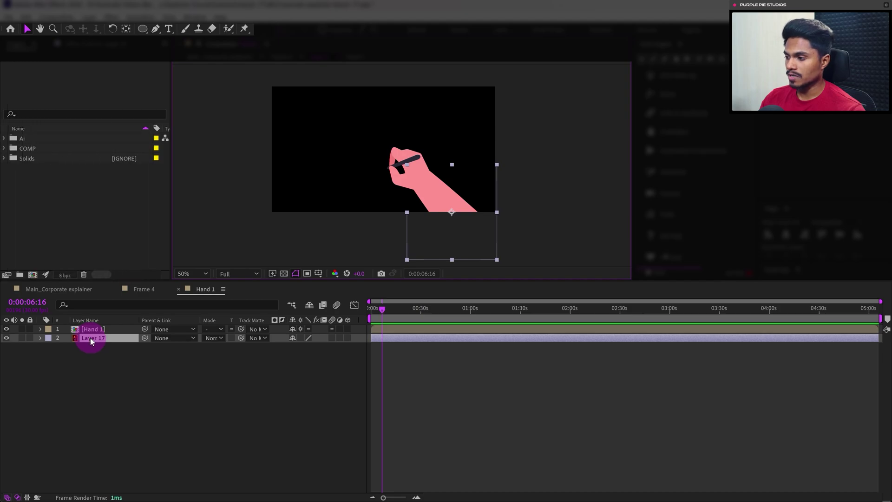
{"action": "right_click", "coordinate": [90, 339]}
{"action": "mouse_move", "coordinate": [149, 249]}
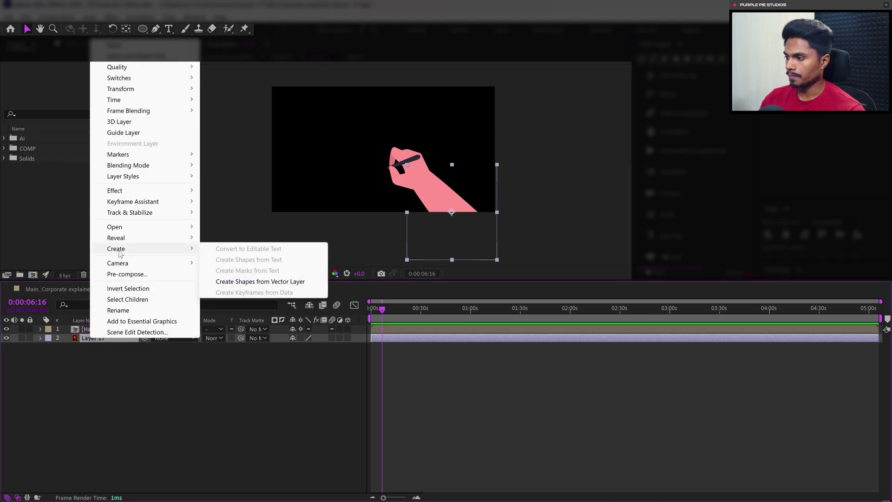
{"action": "left_click", "coordinate": [224, 282]}
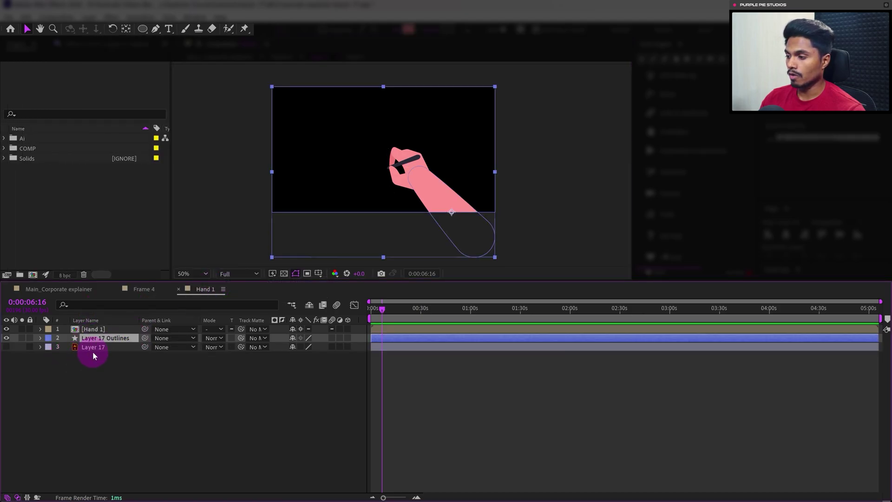
Step: Rename the Layer 17 Outlines shape layer as Forearm
{"action": "left_click", "coordinate": [96, 337]}
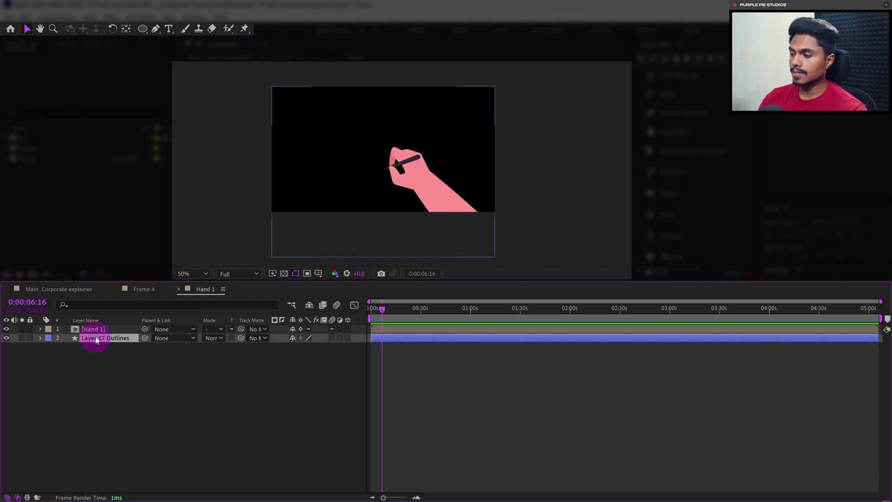
{"action": "key", "text": "Return"}
{"action": "type", "text": "For"}
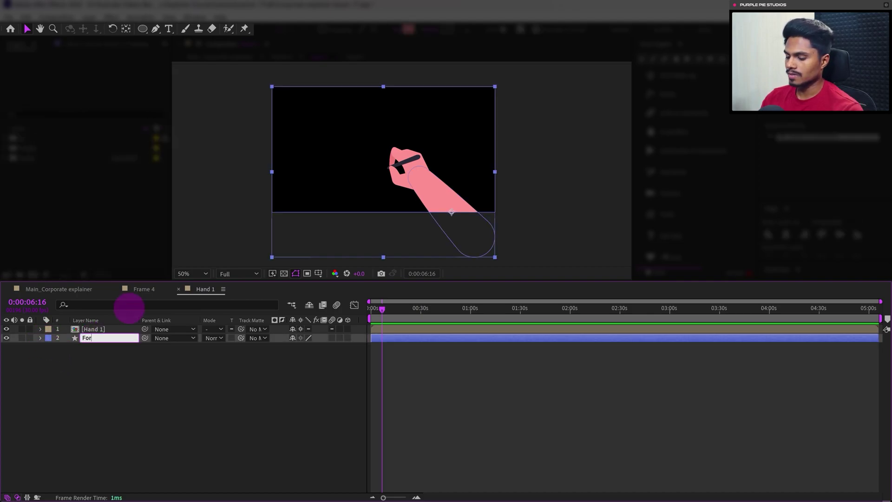
{"action": "key", "text": "Return"}
Step: Delete the nested Group 1 and Merge Paths 1 from the Forearm layer's contents
{"action": "left_click", "coordinate": [40, 338]}
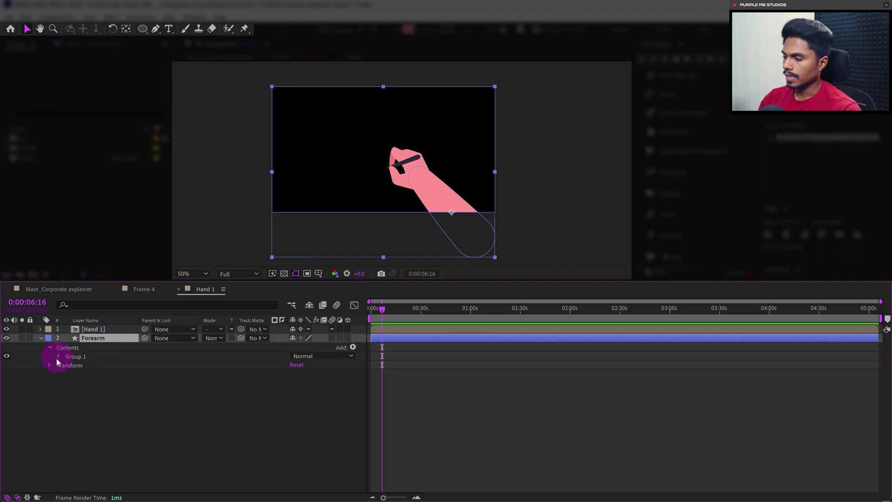
{"action": "left_click", "coordinate": [58, 356]}
{"action": "left_click", "coordinate": [92, 376]}
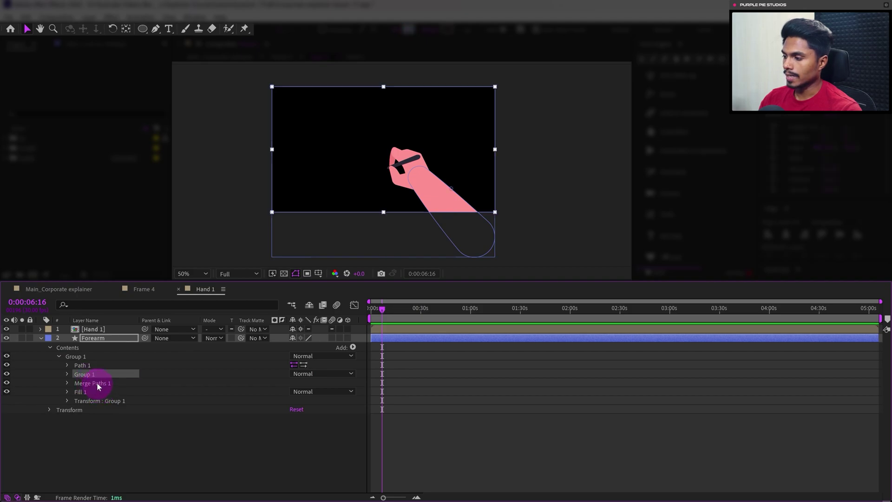
{"action": "left_click", "coordinate": [97, 383], "text": "shift"}
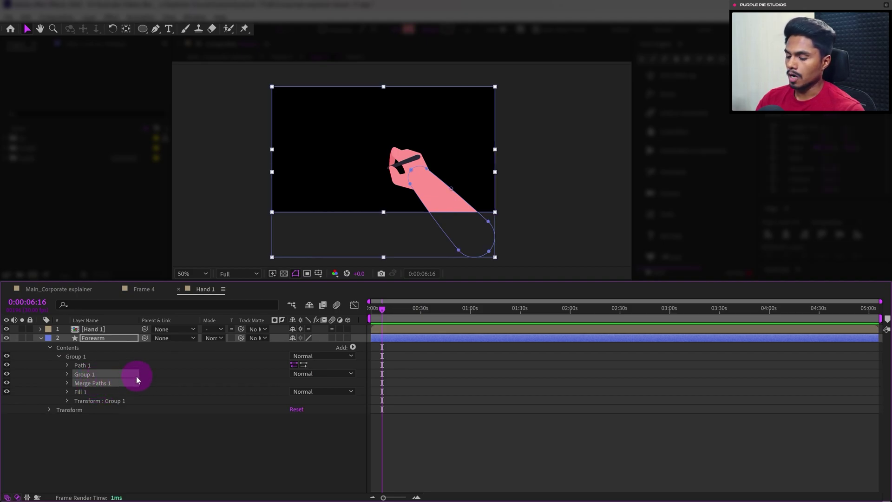
{"action": "key", "text": "Delete"}
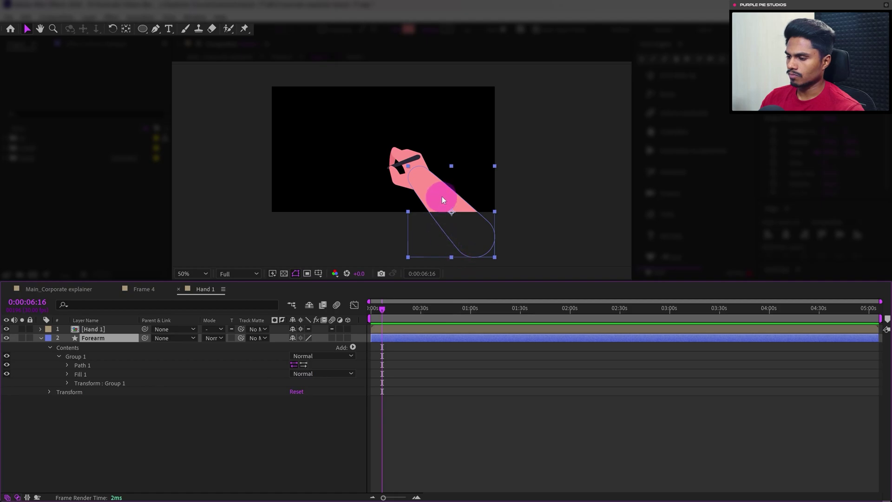
Step: Move the Forearm's anchor point to its elbow end and parent Hand 1 to the Forearm layer
{"action": "left_click_drag", "start_coordinate": [445, 198], "coordinate": [484, 239]}
{"action": "key", "text": "y"}
{"action": "left_click_drag", "start_coordinate": [453, 214], "coordinate": [477, 244]}
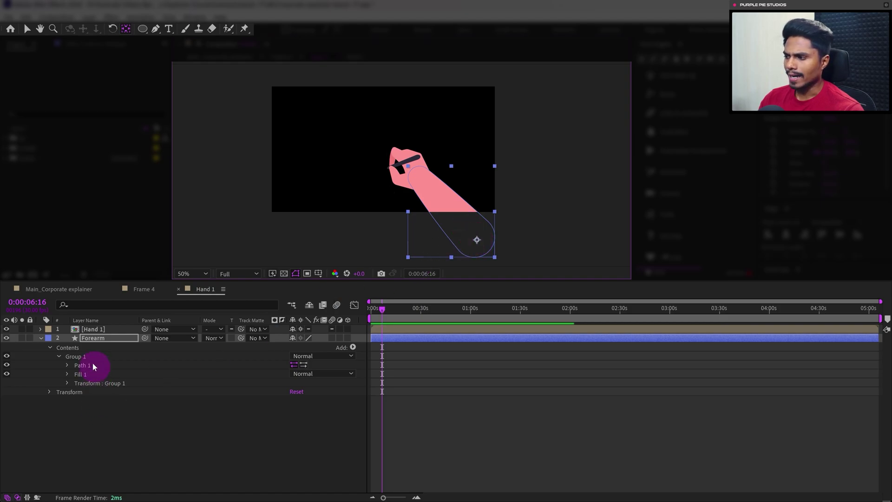
{"action": "left_click_drag", "start_coordinate": [144, 331], "coordinate": [112, 343]}
Step: Set Position and Rotation keyframes on the Forearm layer at 0:00:06:16
{"action": "key", "text": "r"}
{"action": "left_click", "coordinate": [68, 347]}
{"action": "left_click", "coordinate": [83, 372]}
{"action": "key", "text": "alt+shift+p"}
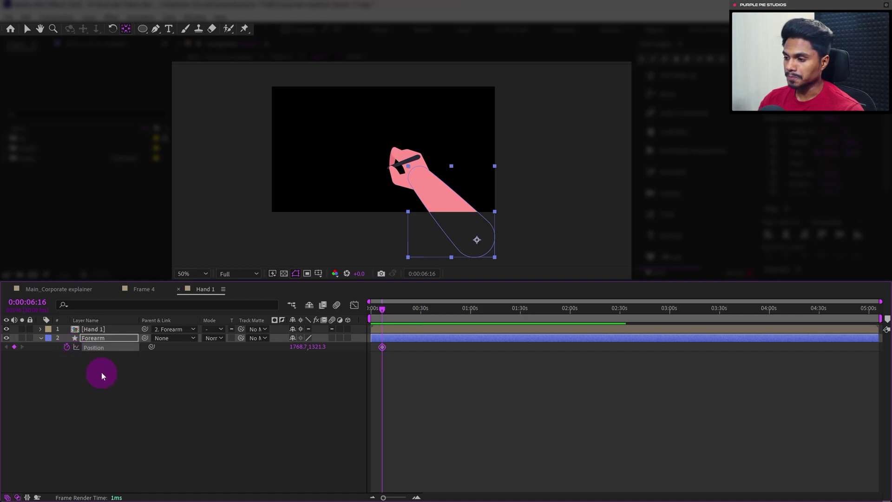
{"action": "key", "text": "shift+r"}
{"action": "left_click", "coordinate": [136, 389]}
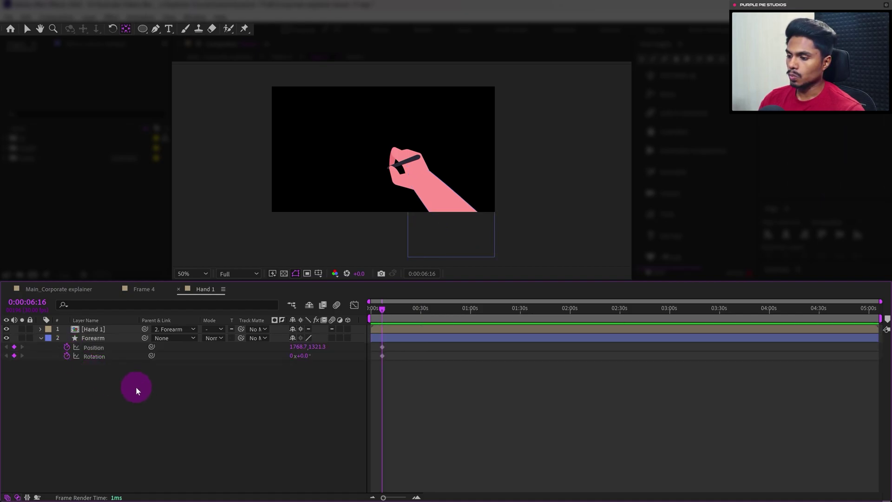
Step: Move the time to 0:00:07:01 and add Position and Rotation keyframes on the Forearm there
{"action": "key", "text": "equal"}
{"action": "key", "text": "equal"}
{"action": "key", "text": "equal"}
{"action": "key", "text": "equal"}
{"action": "scroll", "coordinate": [404, 417], "scroll_direction": "left", "scroll_amount": 2}
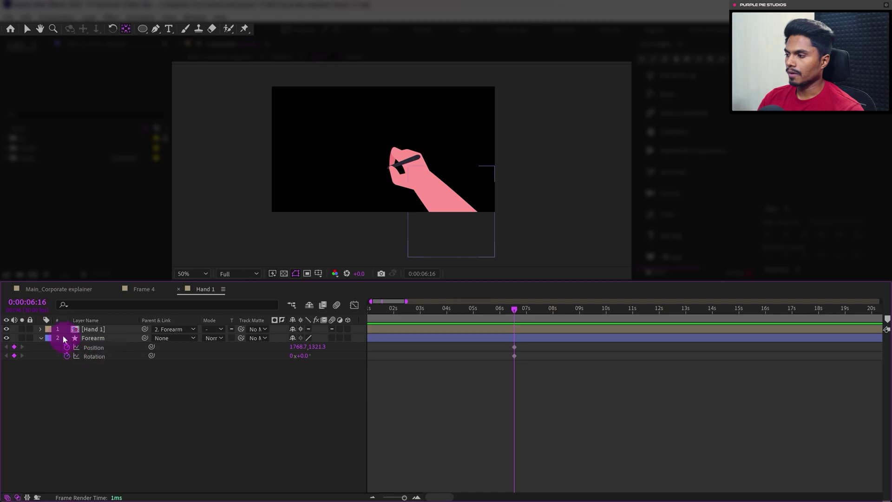
{"action": "left_click", "coordinate": [28, 303]}
{"action": "type", "text": "+"}
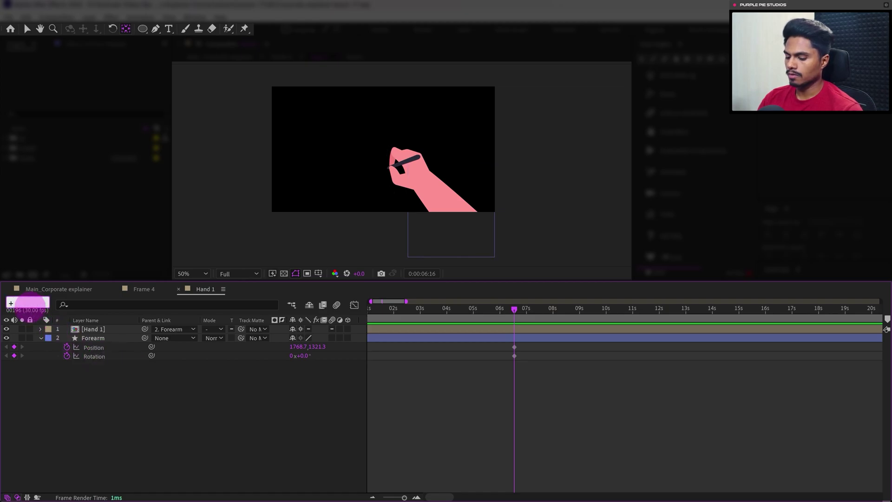
{"action": "key", "text": "Return"}
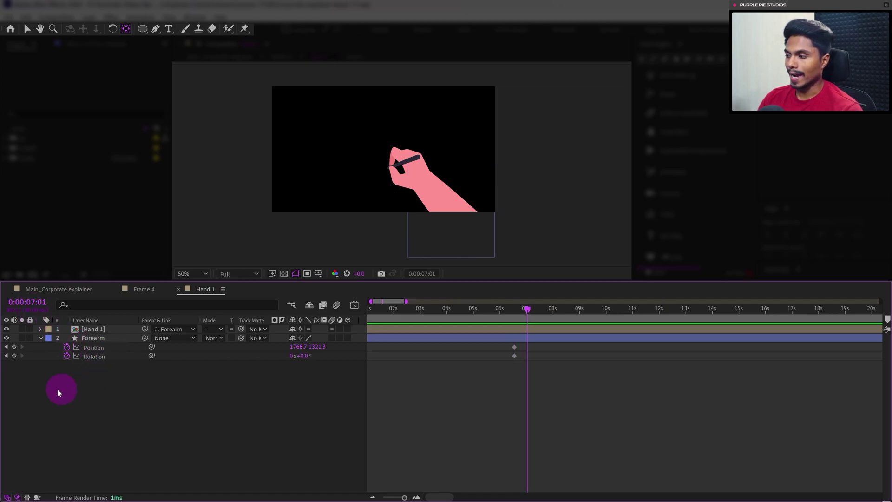
{"action": "left_click", "coordinate": [14, 347]}
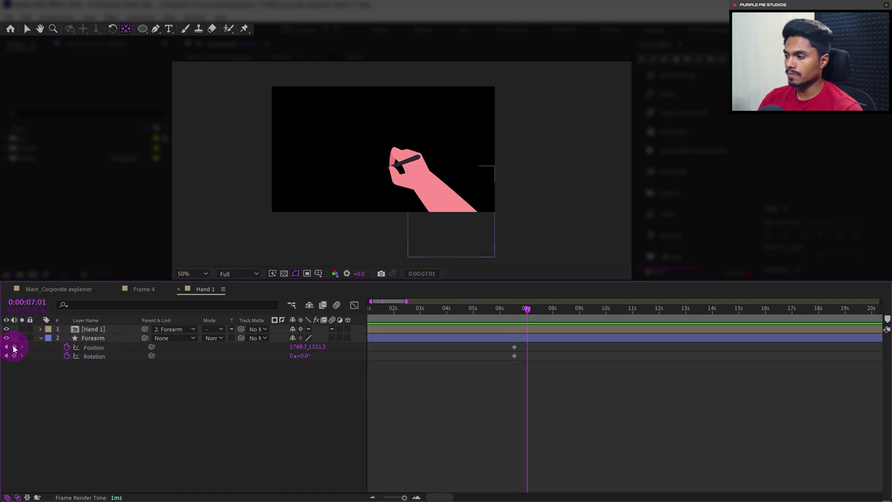
{"action": "left_click", "coordinate": [14, 356]}
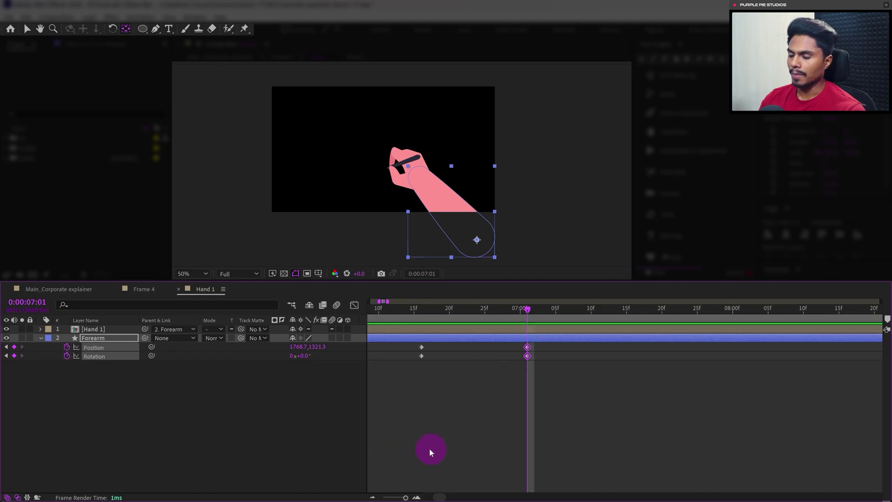
Step: Set the Forearm's Rotation to -45° at the first keyframe, 0:00:06:16
{"action": "scroll", "coordinate": [506, 452], "scroll_direction": "up", "scroll_amount": 3}
{"action": "key", "text": "j"}
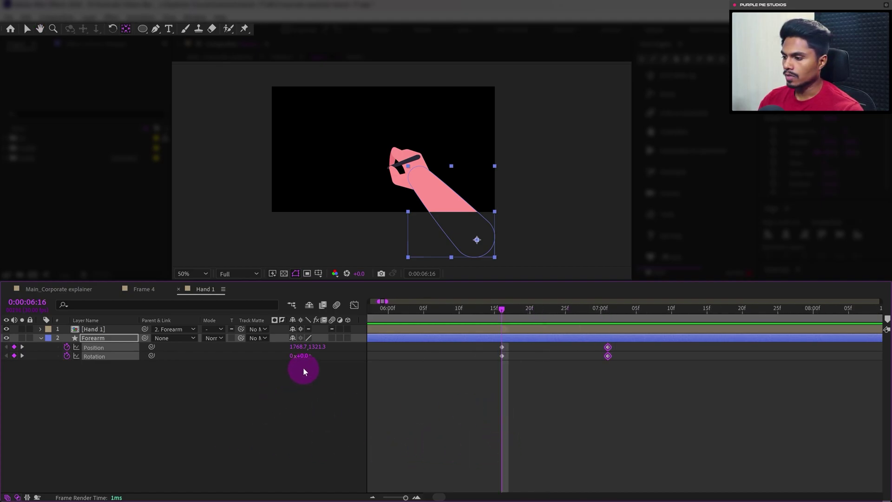
{"action": "left_click_drag", "start_coordinate": [306, 362], "coordinate": [281, 359]}
Step: Add Rotation keyframes on the nested Hand 1 layer at 0:00:06:16 and 0:00:07:01
{"action": "left_click", "coordinate": [117, 330]}
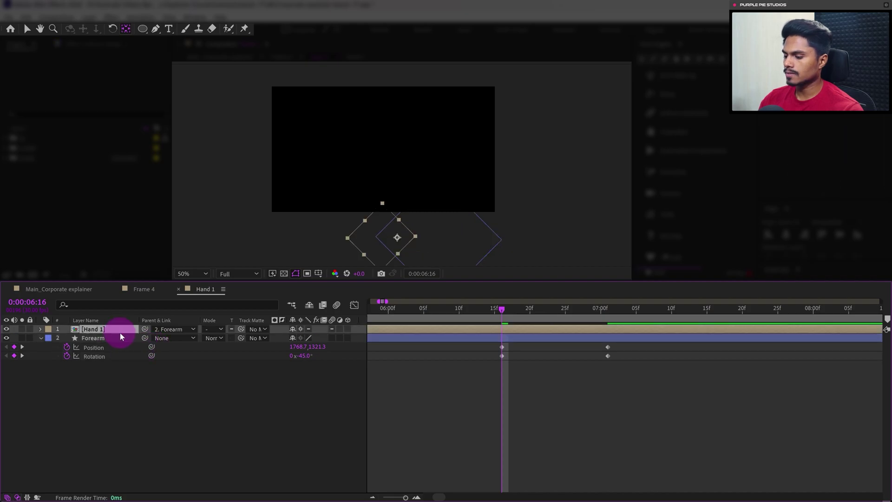
{"action": "key", "text": "r"}
{"action": "left_click", "coordinate": [67, 338]}
{"action": "key", "text": "k"}
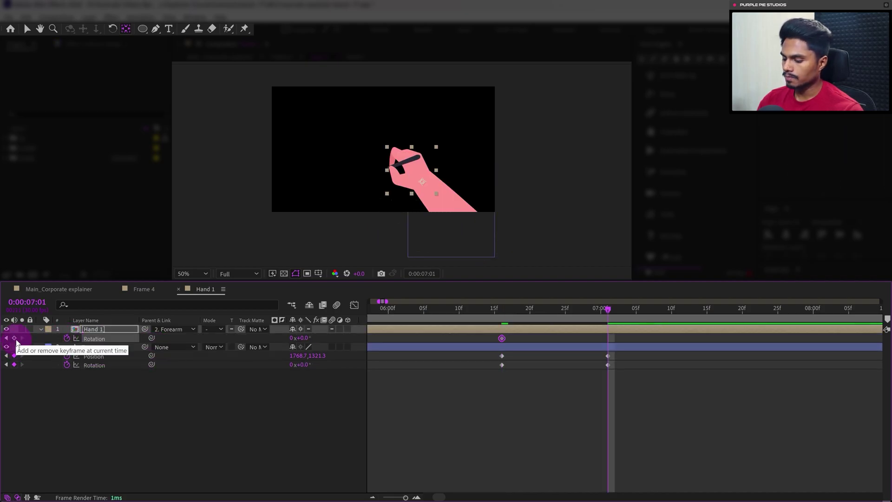
{"action": "left_click", "coordinate": [14, 338]}
{"action": "left_click", "coordinate": [299, 446]}
Step: Set Hand 1's Rotation to -30° at the 0:00:06:16 keyframe
{"action": "key", "text": "j"}
{"action": "left_click_drag", "start_coordinate": [306, 339], "coordinate": [291, 341]}
{"action": "left_click", "coordinate": [548, 428]}
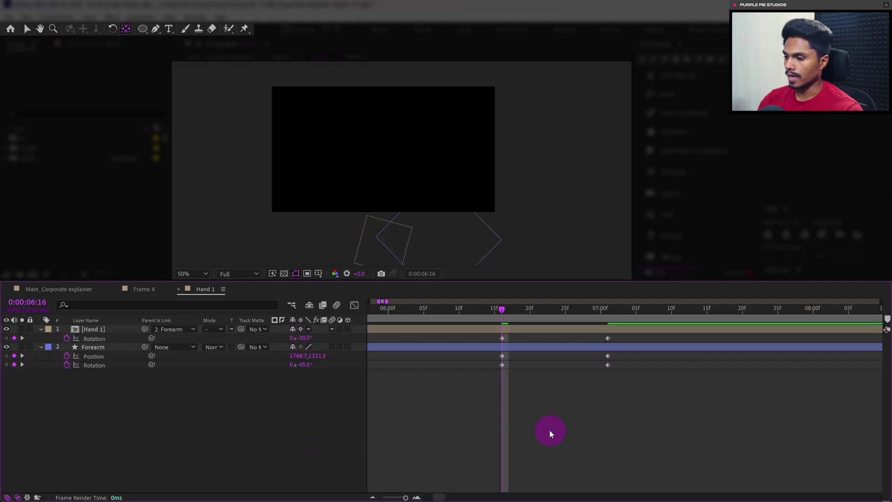
Step: Nudge the Forearm down and left at 0:00:06:16 to Position 1728.7, 1481.3
{"action": "left_click", "coordinate": [115, 345]}
{"action": "key", "text": "shift+Down"}
{"action": "key", "text": "shift+Down"}
{"action": "key", "text": "shift+Down"}
{"action": "key", "text": "shift+Down"}
{"action": "key", "text": "shift+Down"}
{"action": "key", "text": "shift+Down"}
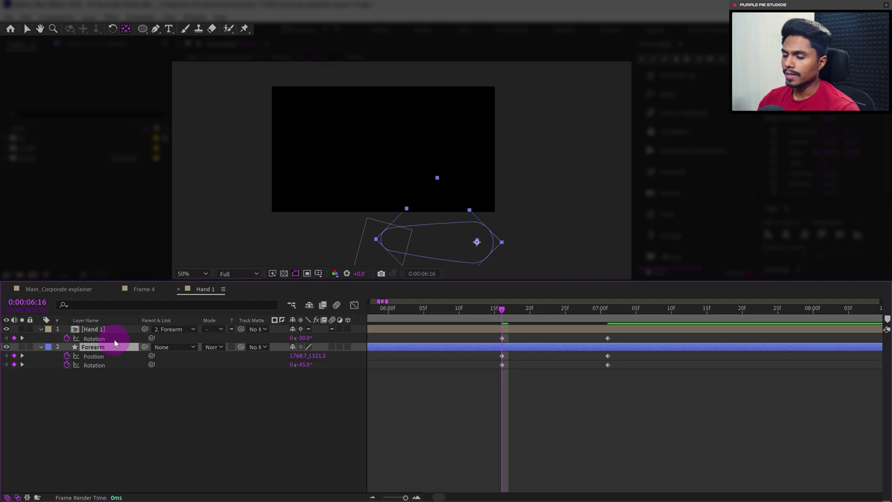
{"action": "key", "text": "shift+Left"}
{"action": "key", "text": "shift+Left"}
{"action": "left_click", "coordinate": [302, 424]}
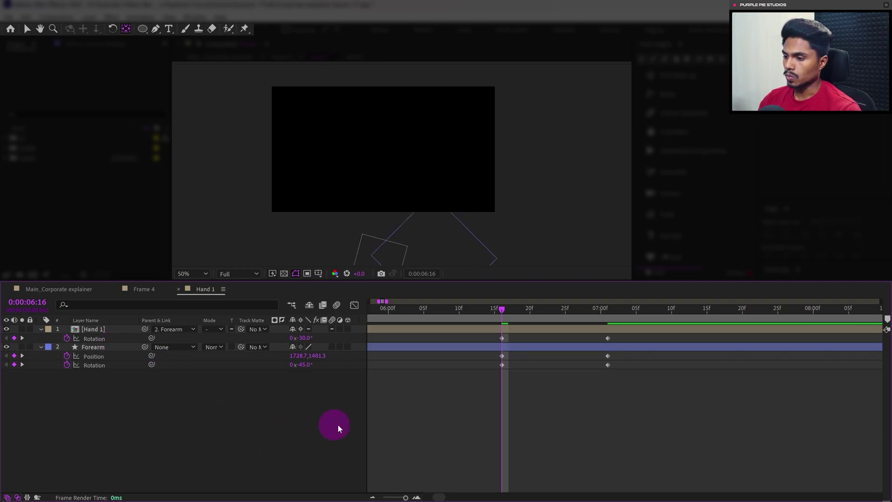
Step: Return to the Frame 4 composition at 0:00:07:01 and compare the pen tip with the signature stroke
{"action": "key", "text": "k"}
{"action": "left_click", "coordinate": [131, 292]}
{"action": "key", "text": "v"}
{"action": "left_click", "coordinate": [414, 161]}
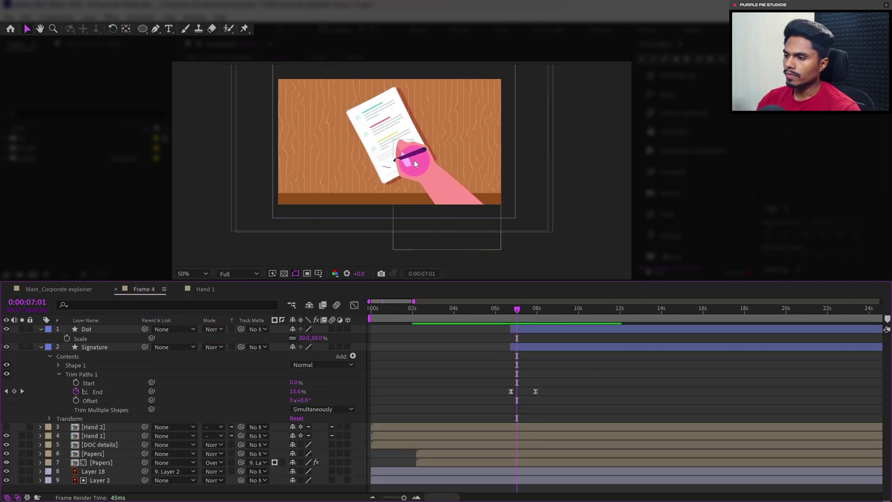
{"action": "left_click", "coordinate": [542, 346]}
{"action": "left_click", "coordinate": [392, 167]}
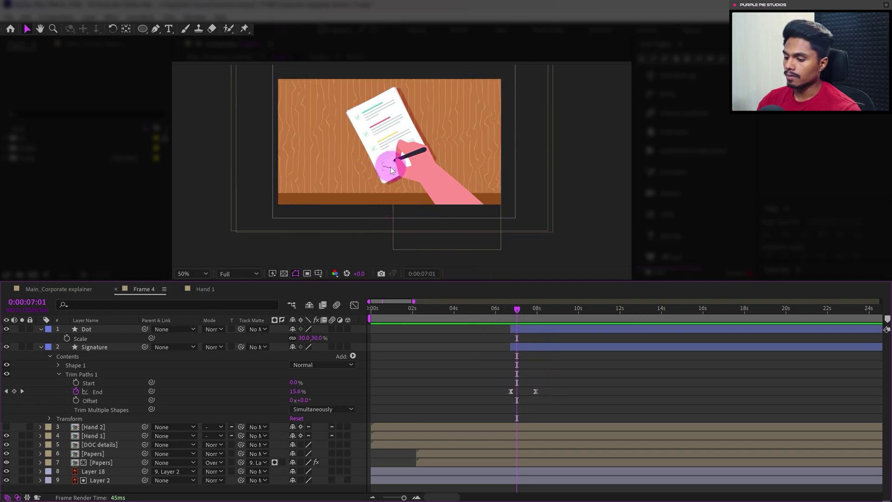
{"action": "scroll", "coordinate": [391, 166], "scroll_direction": "up", "scroll_amount": 4}
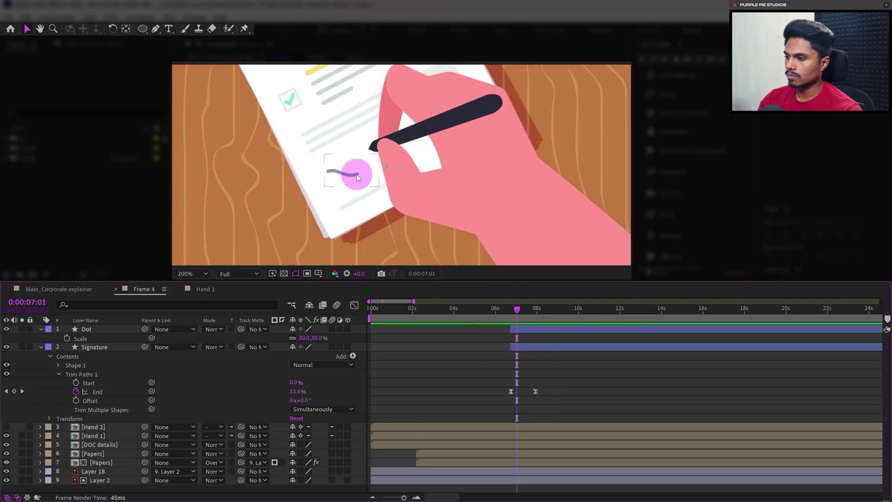
Step: Move the Hand 1 and Hand 2 layers above the Dot layer in the layer stack
{"action": "left_click", "coordinate": [105, 448]}
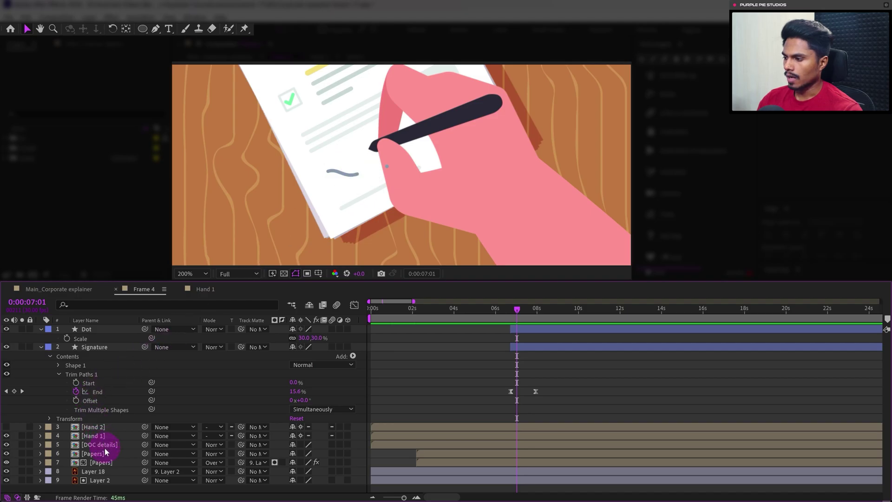
{"action": "left_click", "coordinate": [103, 437]}
{"action": "left_click", "coordinate": [109, 428], "text": "ctrl"}
{"action": "left_click_drag", "start_coordinate": [110, 427], "coordinate": [125, 328]}
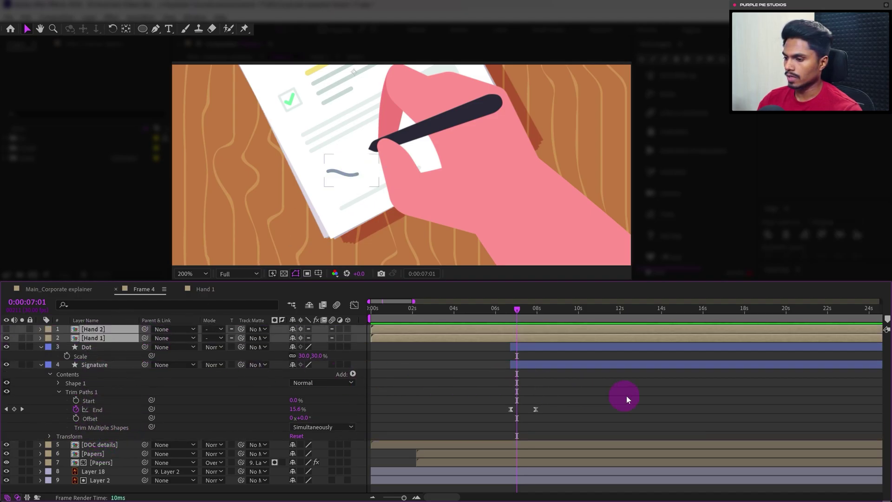
{"action": "left_click", "coordinate": [617, 403]}
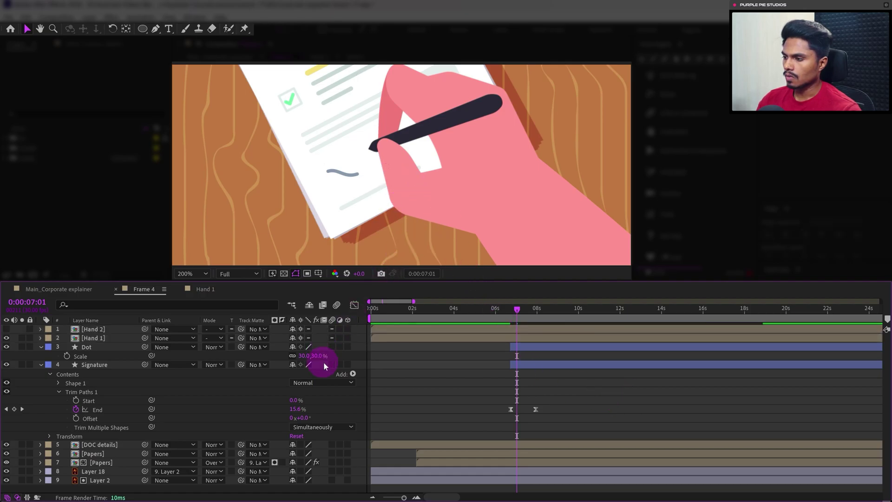
Step: Lock the composition viewer to Frame 4
{"action": "left_click", "coordinate": [199, 42]}
{"action": "left_click", "coordinate": [199, 44]}
{"action": "left_click", "coordinate": [85, 362]}
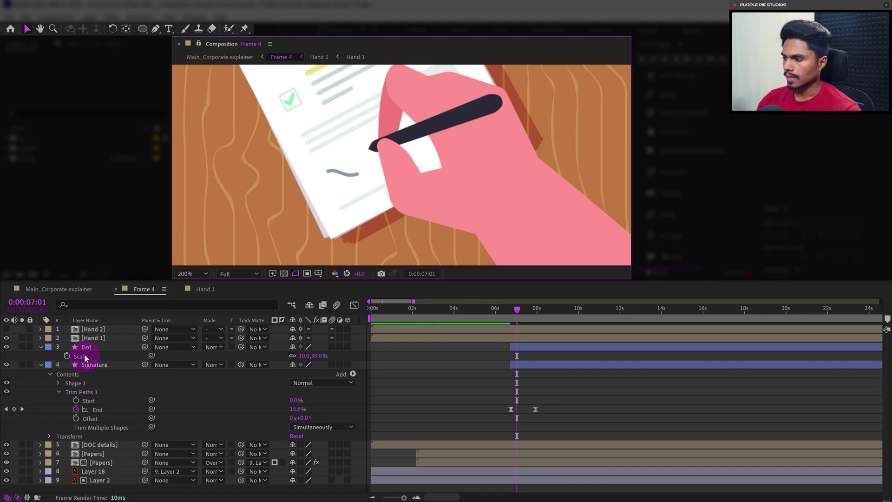
Step: Open the Hand 1 composition and arrange its viewer side by side with the locked Frame 4 viewer
{"action": "double_click", "coordinate": [93, 338]}
{"action": "left_click", "coordinate": [215, 44]}
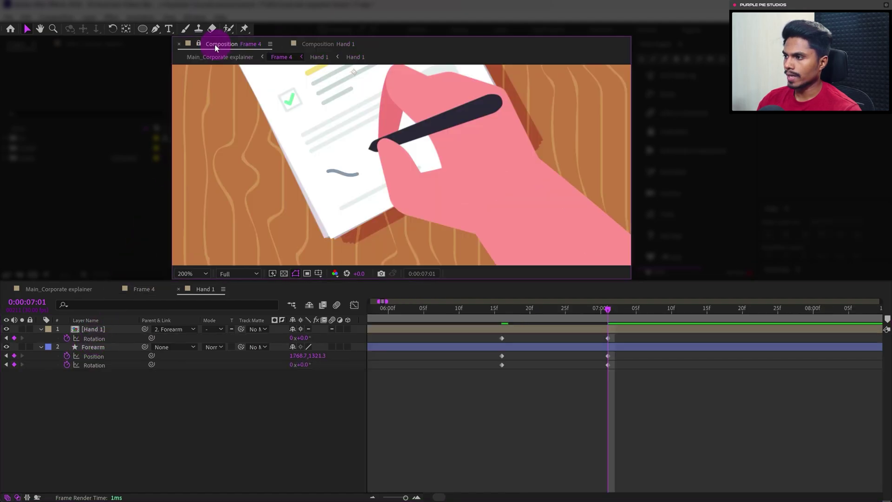
{"action": "left_click_drag", "start_coordinate": [213, 52], "coordinate": [190, 110]}
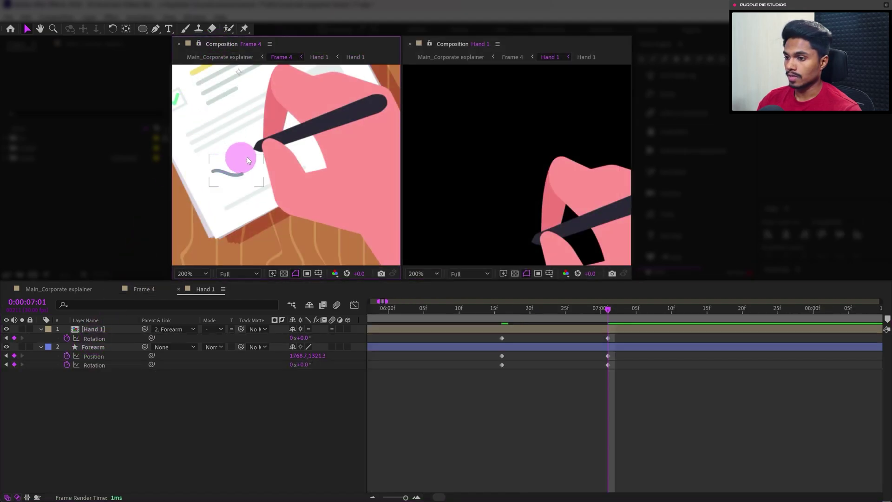
{"action": "scroll", "coordinate": [557, 155], "scroll_direction": "down", "scroll_amount": 2}
Step: Add keyframes for Hand 1 Rotation and Forearm Position and Rotation at 0:00:07:07
{"action": "left_click", "coordinate": [37, 302]}
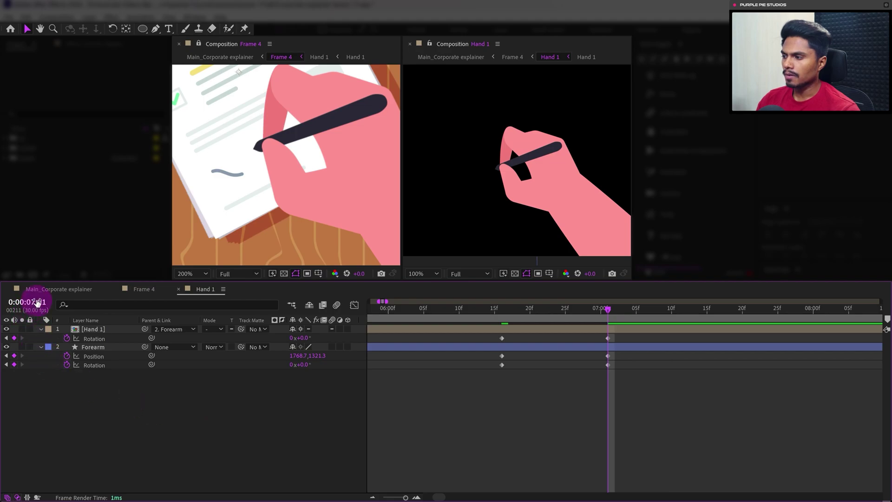
{"action": "type", "text": "+6"}
{"action": "key", "text": "Return"}
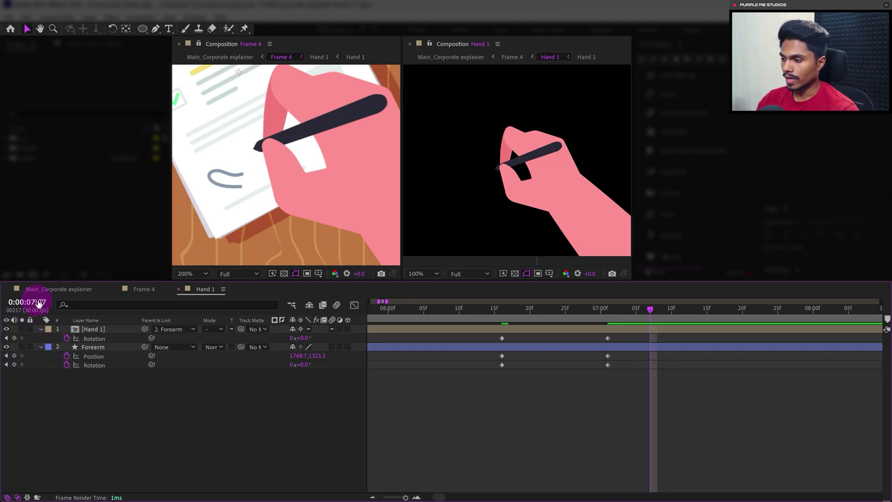
{"action": "left_click", "coordinate": [14, 339]}
{"action": "left_click", "coordinate": [14, 356]}
{"action": "left_click", "coordinate": [14, 364]}
{"action": "left_click", "coordinate": [107, 419]}
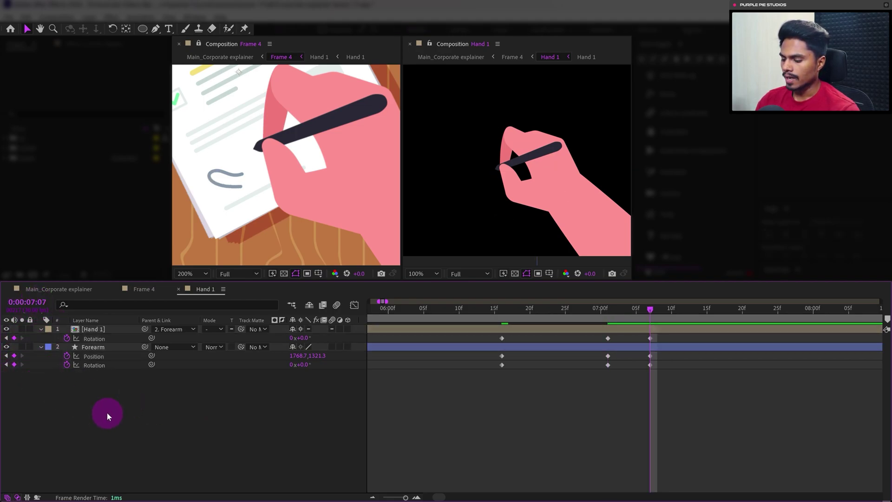
Step: At the 0:00:07:01 keyframes, set the Forearm Rotation to 1° and the Hand 1 Rotation to 2°
{"action": "key", "text": "j"}
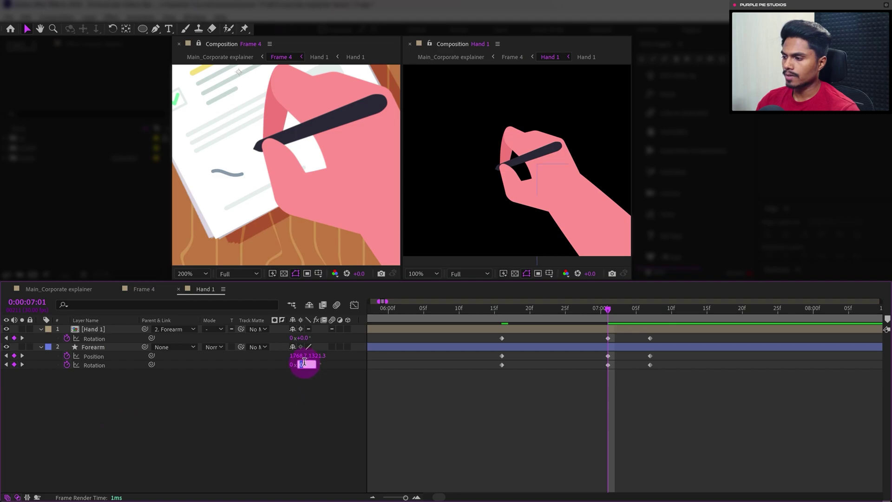
{"action": "key", "text": "Up"}
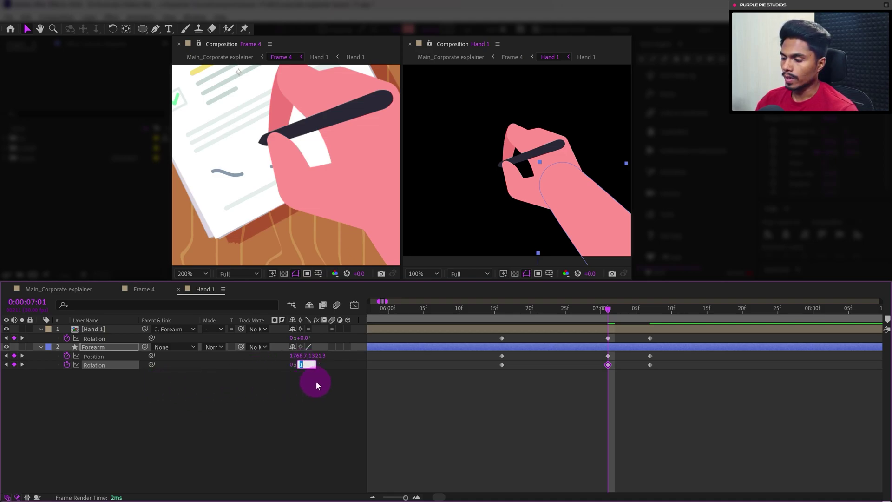
{"action": "left_click", "coordinate": [300, 338]}
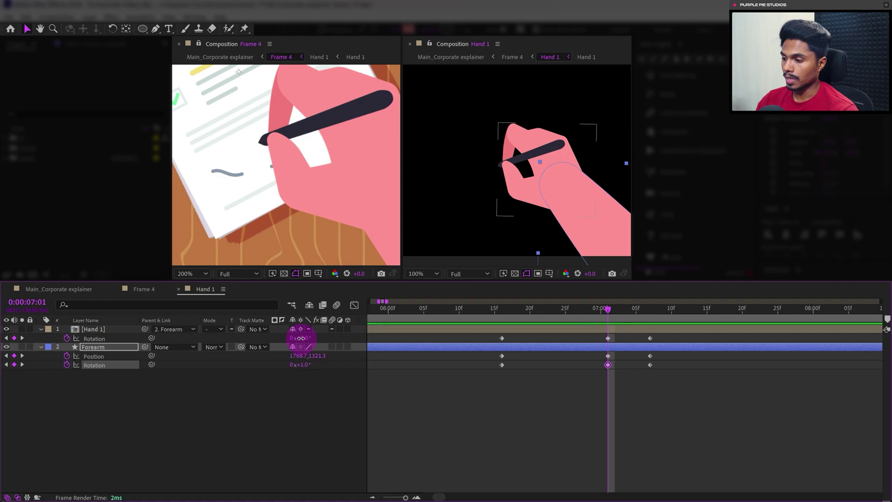
{"action": "type", "text": "2"}
{"action": "key", "text": "Return"}
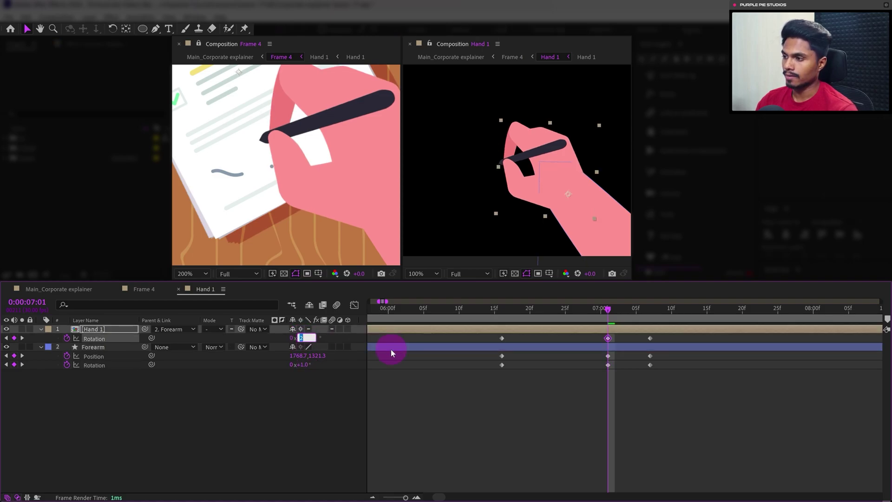
{"action": "left_click", "coordinate": [443, 408]}
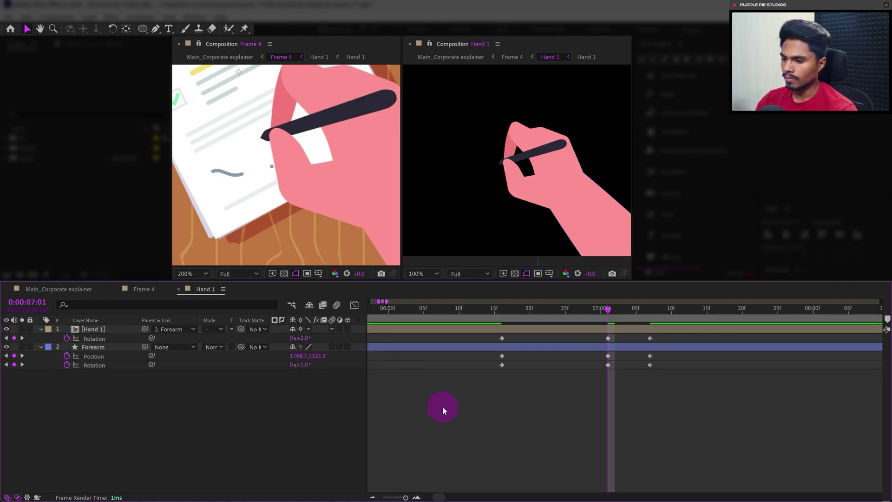
Step: Apply Easy Ease to all Hand 1 and Forearm keyframes
{"action": "left_click_drag", "start_coordinate": [666, 342], "coordinate": [495, 372]}
{"action": "key", "text": "F9"}
{"action": "left_click", "coordinate": [514, 394]}
Step: Nudge the Forearm down and left at 0:00:07:07 to Position 1742.7, 1375.3, placing the pen tip near the signature
{"action": "key", "text": "k"}
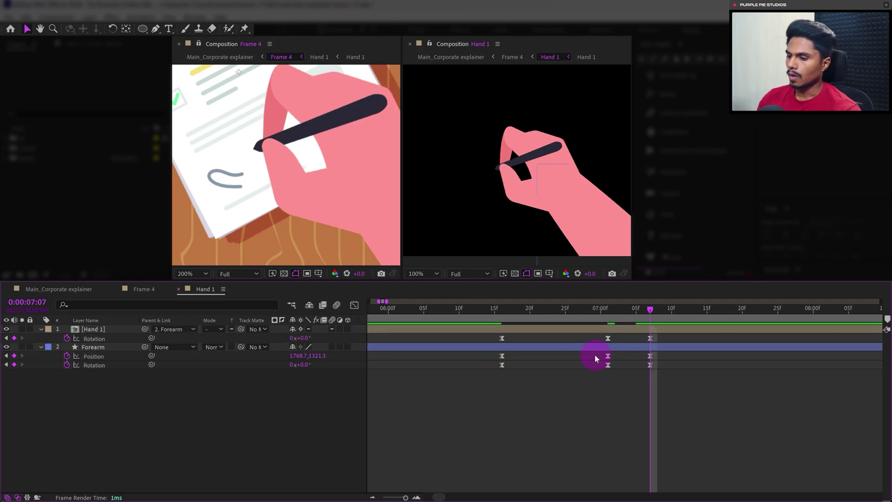
{"action": "left_click_drag", "start_coordinate": [659, 353], "coordinate": [605, 361]}
{"action": "key", "text": "shift+Down"}
{"action": "key", "text": "shift+Down"}
{"action": "key", "text": "shift+Down"}
{"action": "key", "text": "shift+Down"}
{"action": "key", "text": "shift+Left"}
{"action": "key", "text": "shift+Left"}
{"action": "key", "text": "shift+Left"}
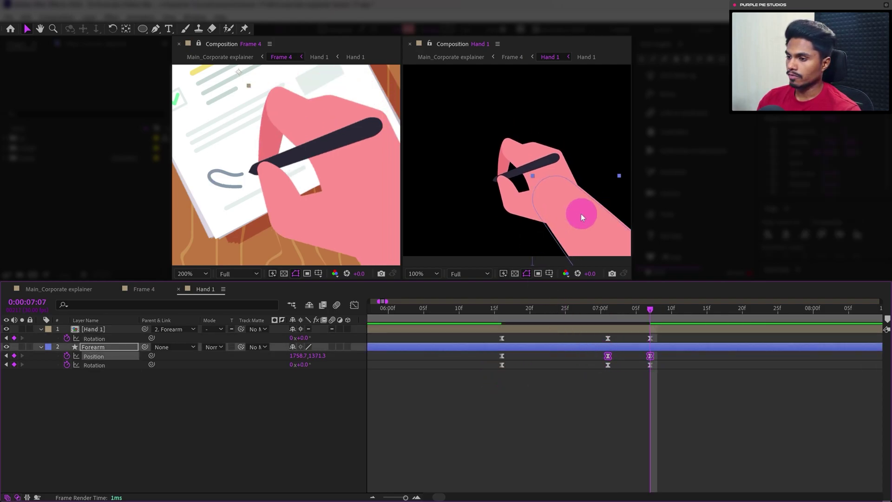
{"action": "key", "text": "shift+Down"}
{"action": "key", "text": "Right"}
{"action": "key", "text": "Right"}
{"action": "key", "text": "Right"}
{"action": "key", "text": "Right"}
{"action": "key", "text": "Right"}
{"action": "key", "text": "Right"}
{"action": "key", "text": "Up"}
{"action": "key", "text": "Up"}
{"action": "key", "text": "Up"}
{"action": "key", "text": "Up"}
{"action": "key", "text": "Up"}
{"action": "key", "text": "Up"}
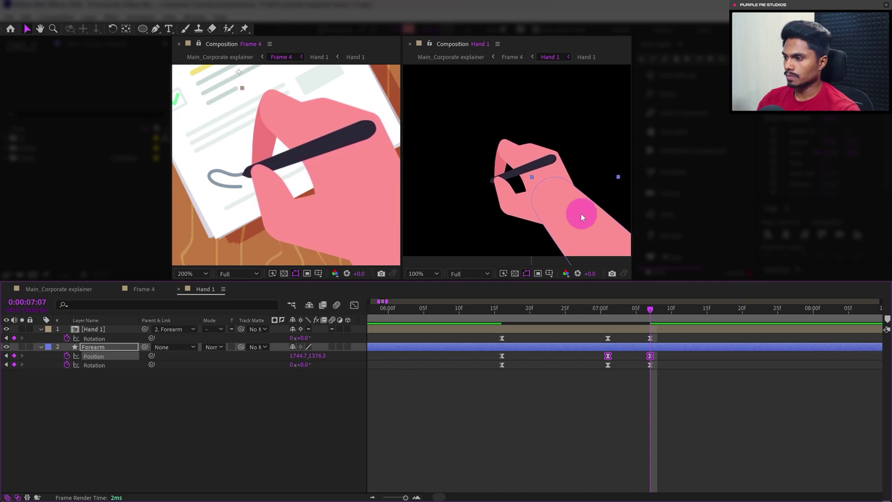
{"action": "key", "text": "Left"}
{"action": "key", "text": "Left"}
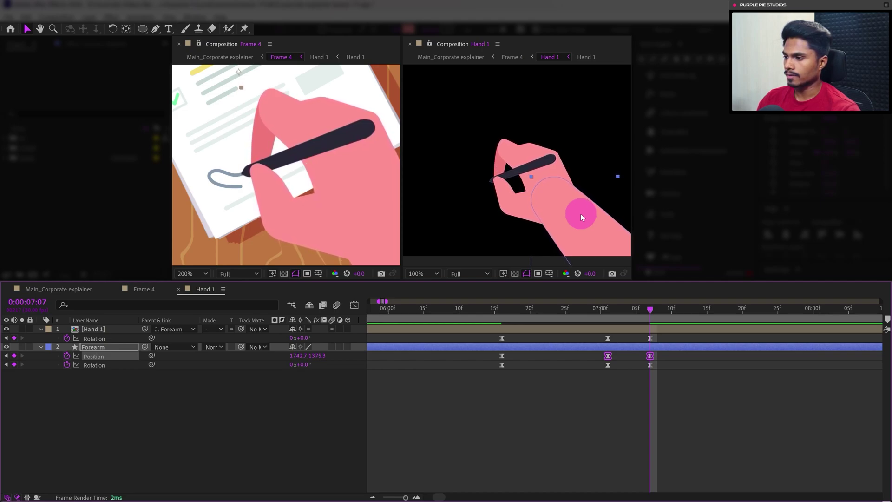
{"action": "left_click", "coordinate": [632, 412]}
Step: Preview the hand's entry from 0:00:06:15 and stretch all Hand 1 and Forearm keyframes proportionally so the last set falls at 0:00:07:11
{"action": "left_click", "coordinate": [494, 308]}
{"action": "key", "text": "space"}
{"action": "left_click", "coordinate": [499, 308]}
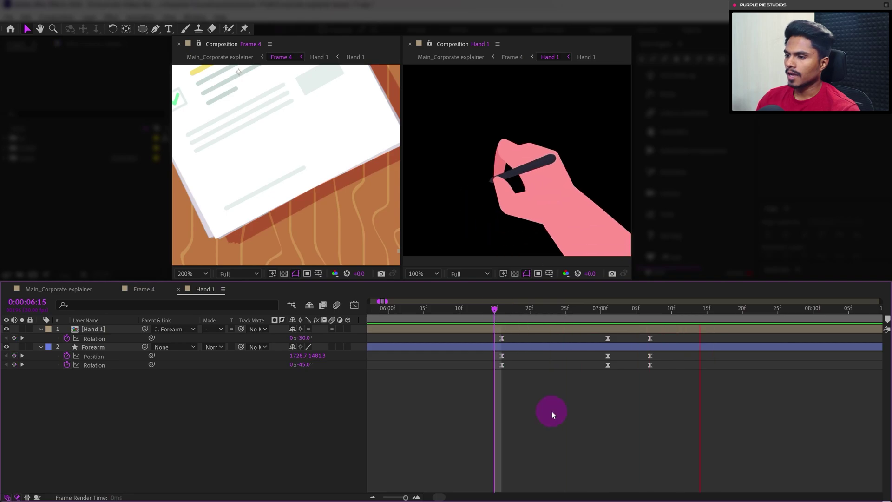
{"action": "key", "text": "space"}
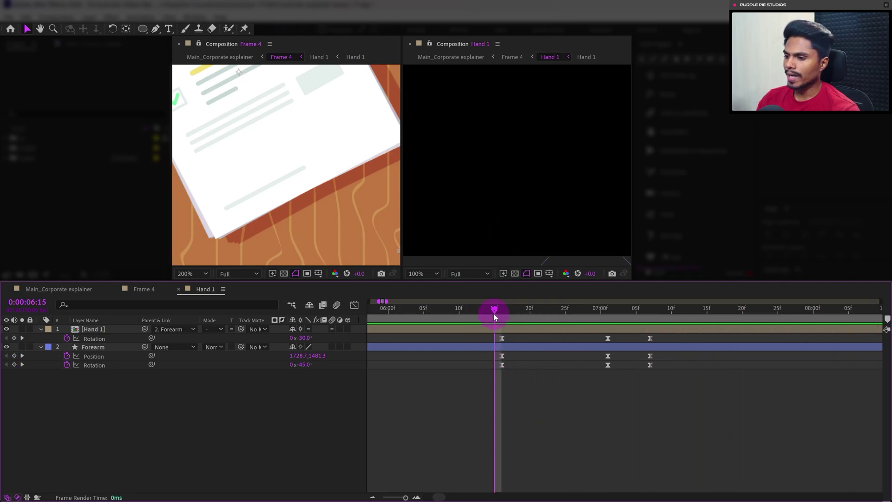
{"action": "key", "text": "space"}
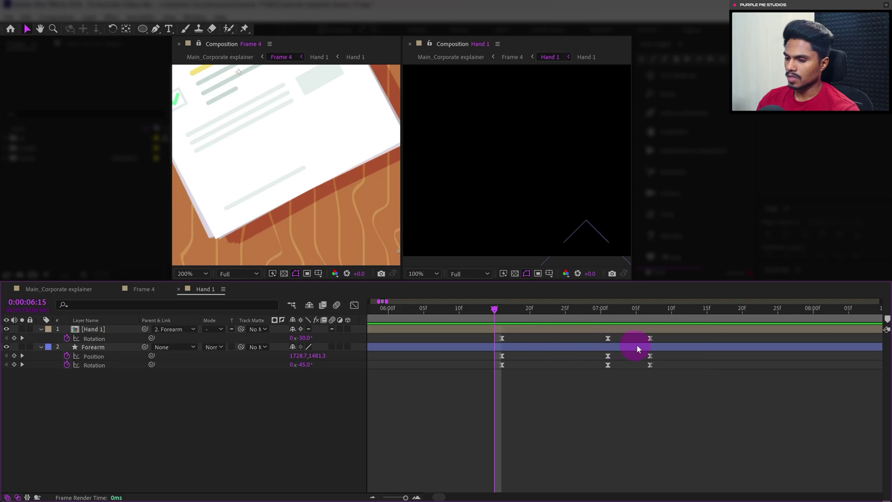
{"action": "left_click_drag", "start_coordinate": [662, 338], "coordinate": [488, 380]}
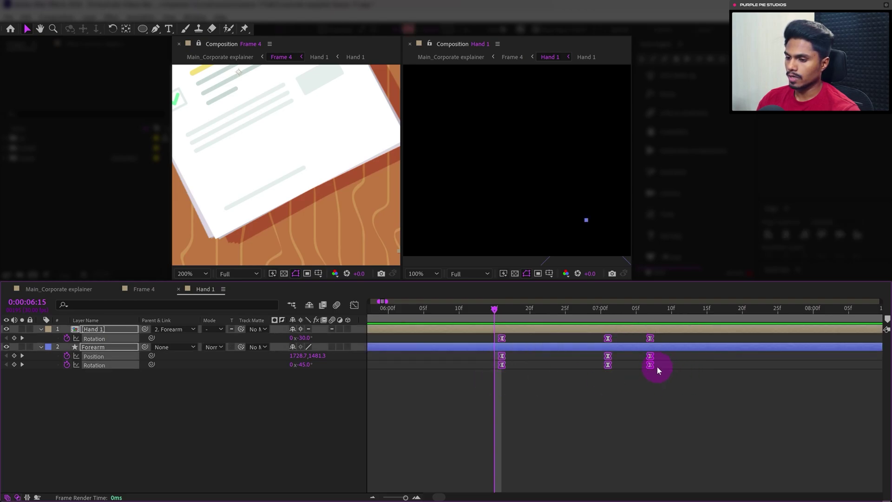
{"action": "left_click_drag", "start_coordinate": [651, 364], "coordinate": [679, 370]}
{"action": "left_click", "coordinate": [612, 412]}
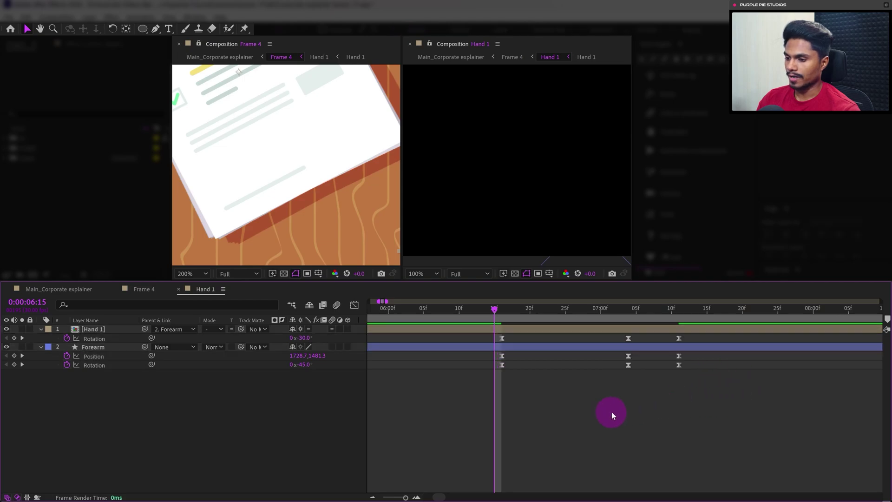
Step: Preview the timing and add Hand 1 Rotation and Forearm Position and Rotation keyframes at 0:00:07:14, three frames past the last set
{"action": "left_click", "coordinate": [694, 315]}
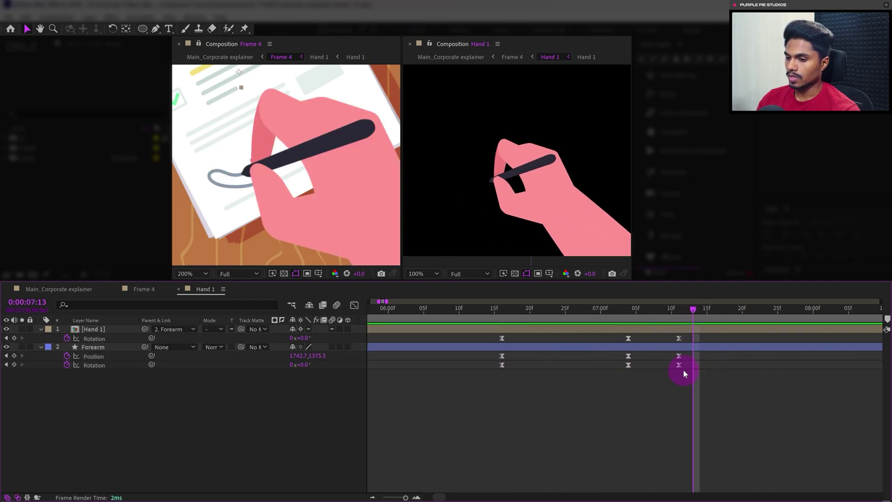
{"action": "key", "text": "minus"}
{"action": "key", "text": "space"}
{"action": "left_click_drag", "start_coordinate": [727, 404], "coordinate": [614, 399]}
{"action": "key", "text": "j"}
{"action": "left_click", "coordinate": [28, 303]}
{"action": "type", "text": "+3"}
{"action": "key", "text": "Return"}
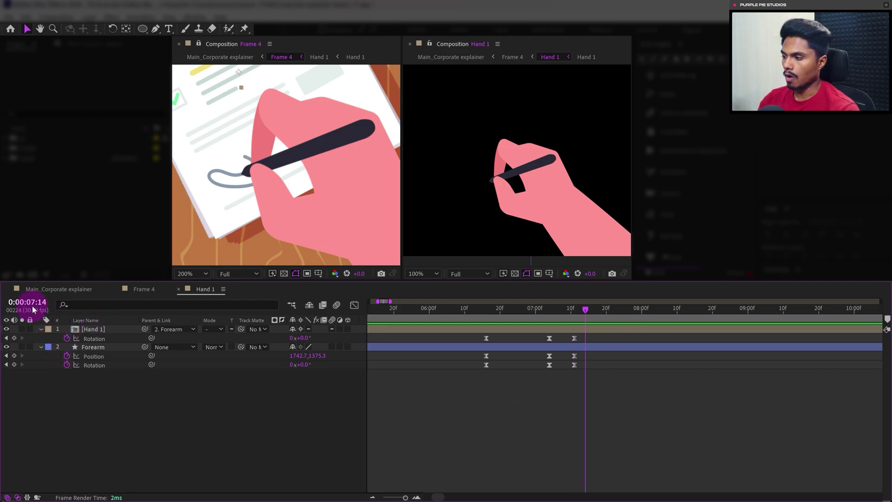
{"action": "mouse_move", "coordinate": [14, 338]}
{"action": "left_mouse_down"}
{"action": "mouse_move", "coordinate": [21, 374]}
{"action": "mouse_move", "coordinate": [74, 407]}
{"action": "left_mouse_up"}
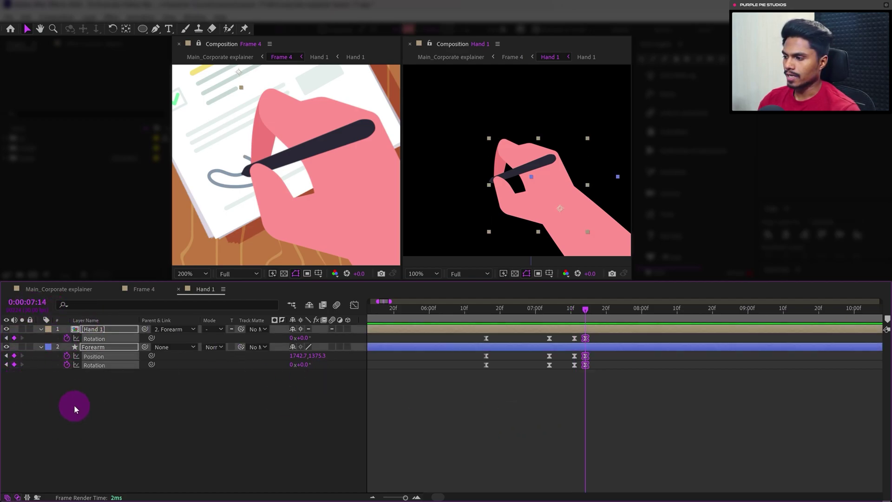
Step: Offset all Hand 1 and Forearm Rotation keyframes by two frames so they trail the Forearm Position keyframes
{"action": "left_click_drag", "start_coordinate": [593, 336], "coordinate": [484, 339]}
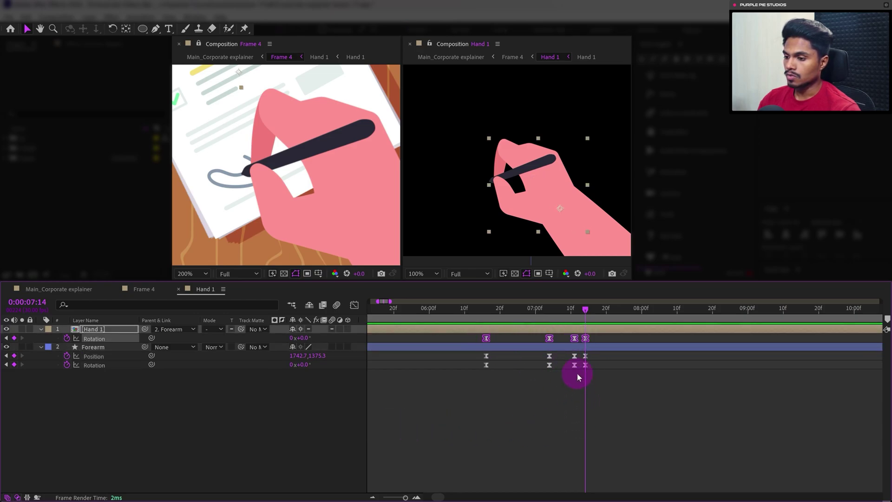
{"action": "left_click_drag", "start_coordinate": [591, 370], "coordinate": [472, 374]}
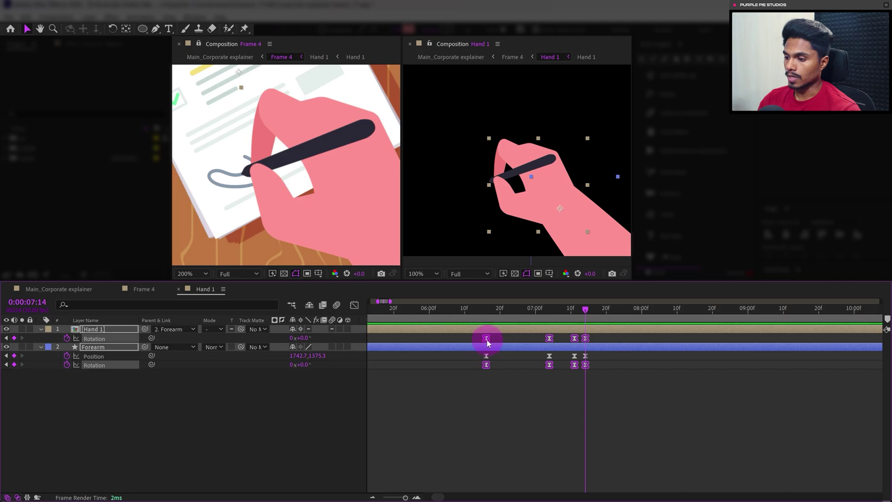
{"action": "left_click_drag", "start_coordinate": [487, 339], "coordinate": [494, 339]}
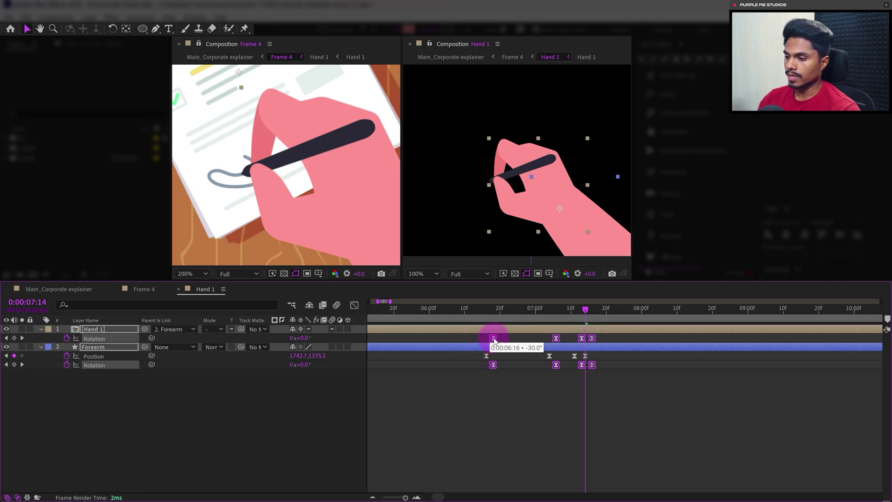
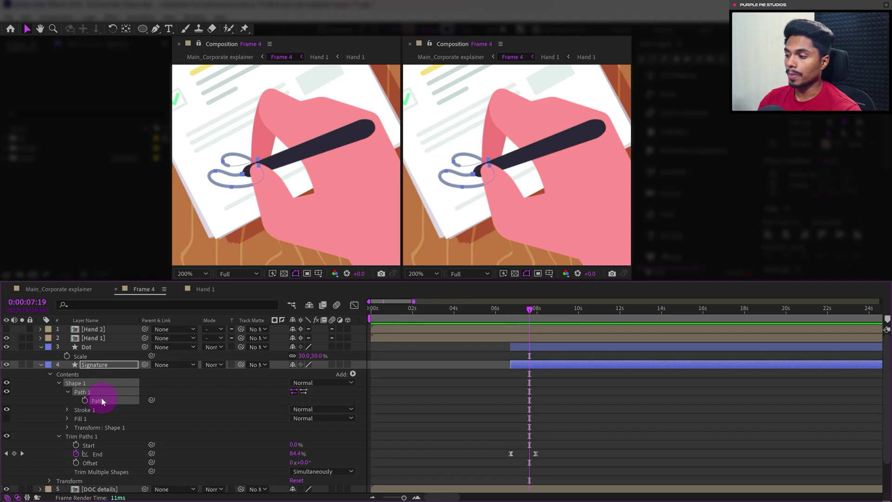
Step: Paste the copied signature path into the Forearm's Position in Hand 1, starting at 0:00:07:19
{"action": "left_click", "coordinate": [205, 289]}
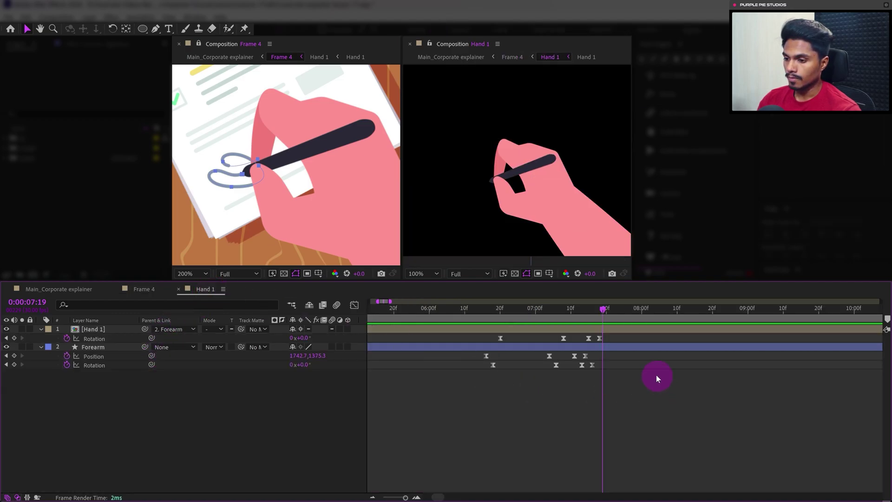
{"action": "left_click", "coordinate": [104, 347]}
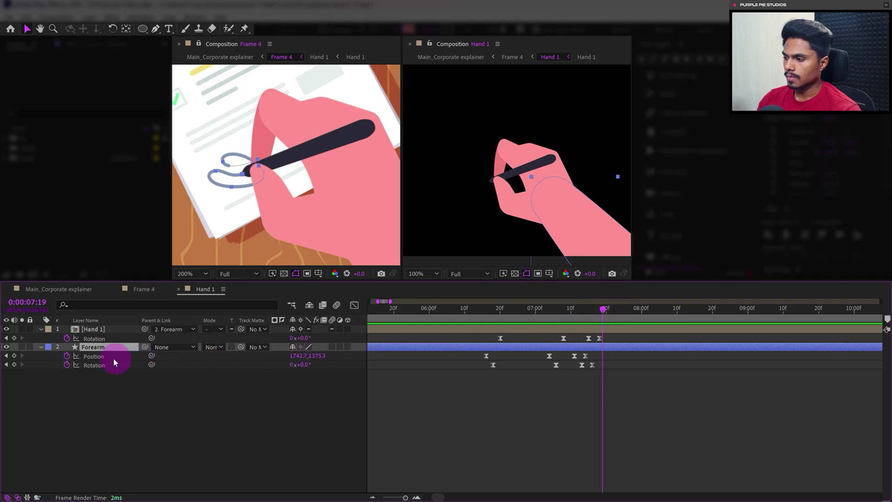
{"action": "left_click", "coordinate": [94, 356]}
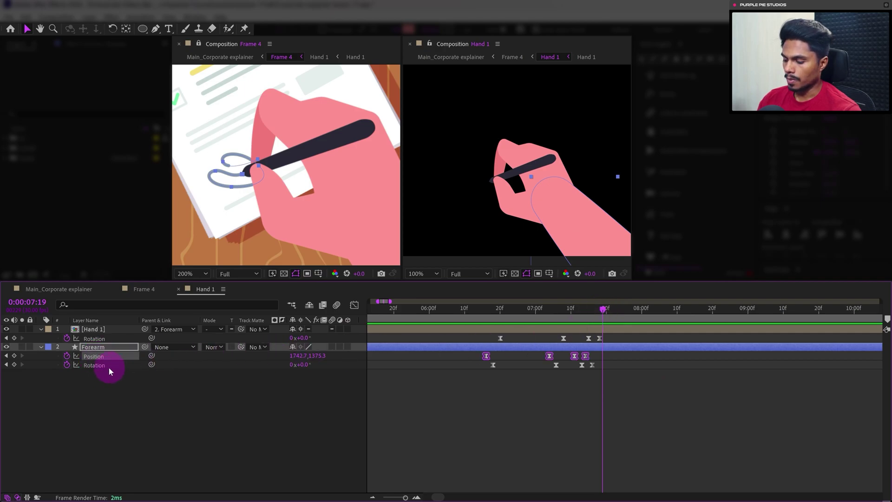
{"action": "key", "text": "ctrl+v"}
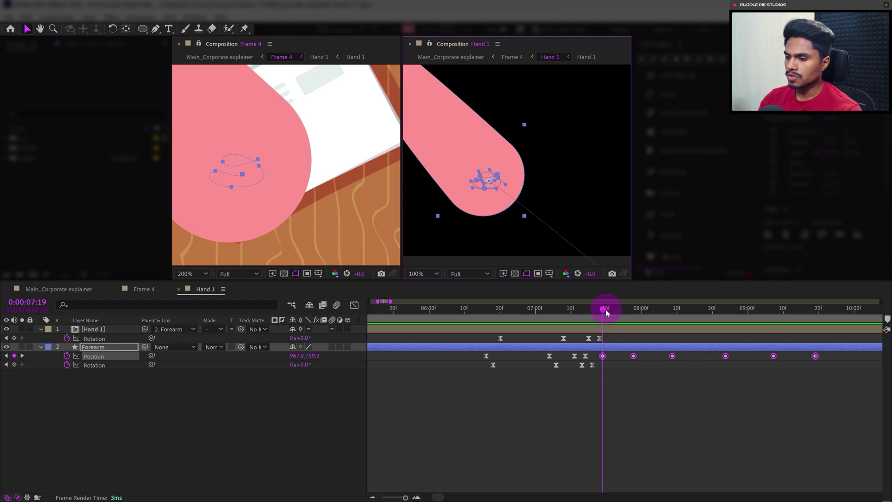
Step: Apply Easy Ease to the first and last of the pasted Forearm Position keyframes
{"action": "left_click", "coordinate": [822, 355]}
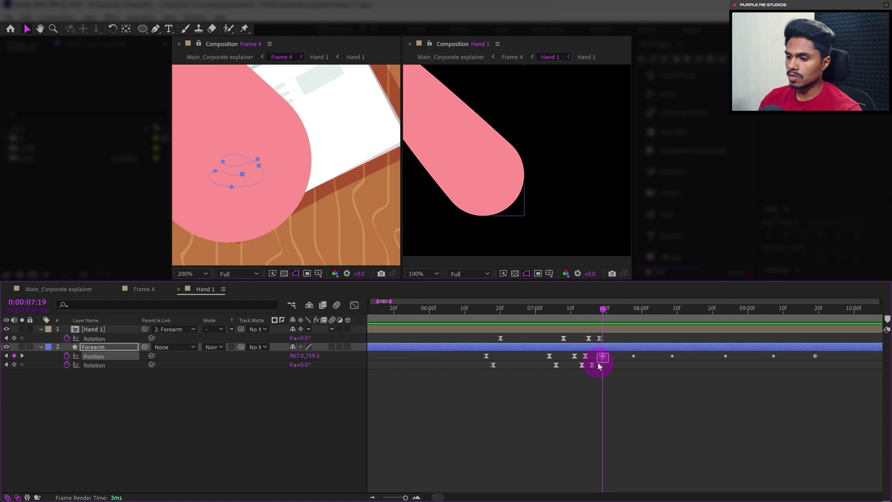
{"action": "left_click", "coordinate": [598, 362]}
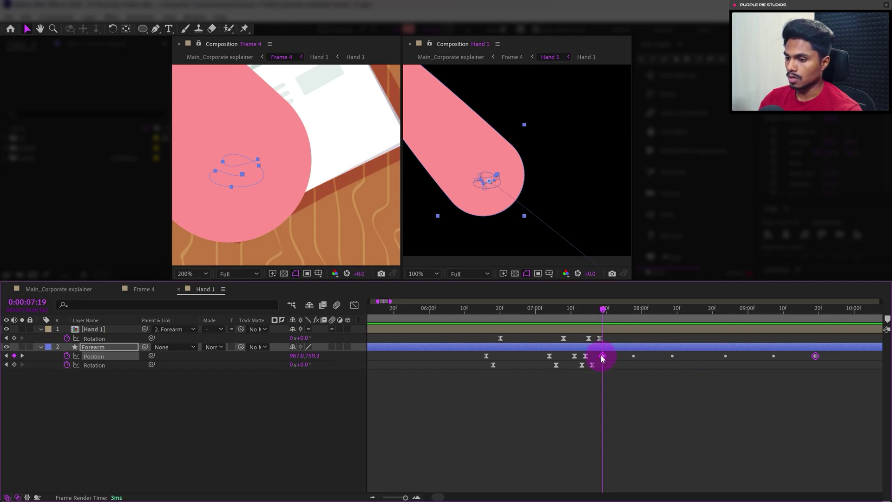
{"action": "left_click", "coordinate": [816, 359]}
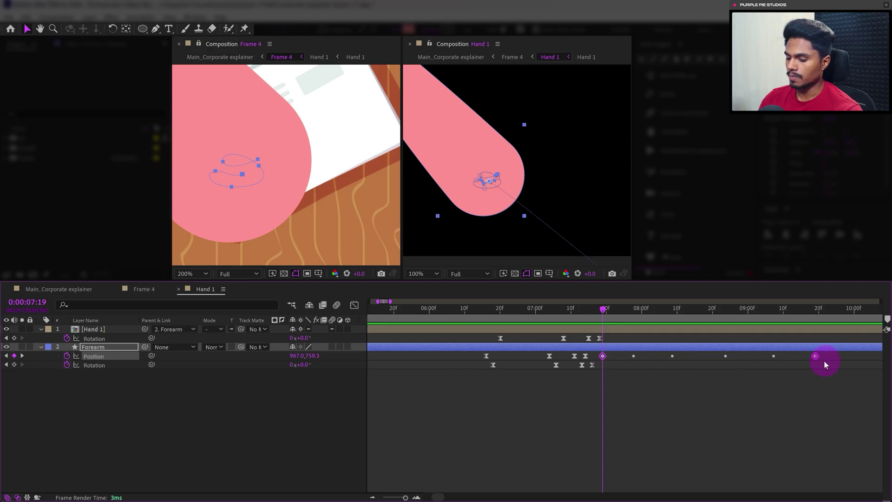
{"action": "key", "text": "F9"}
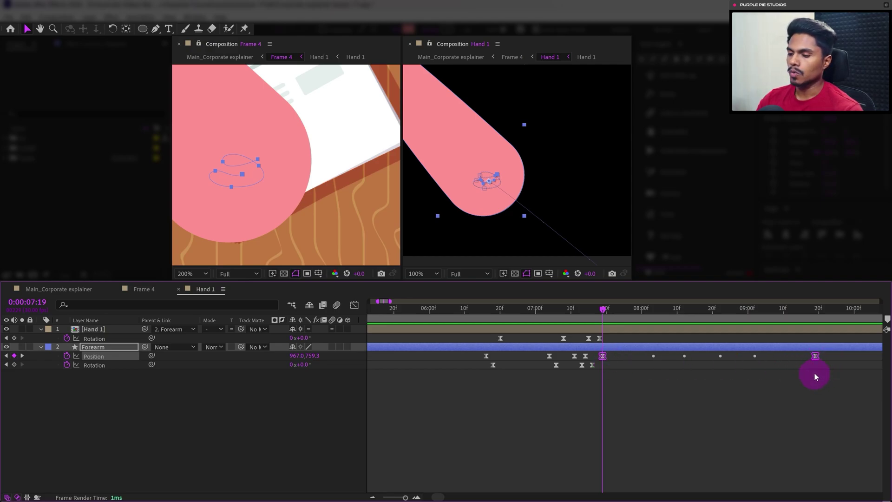
Step: Select all pasted signature-path keyframes of the Forearm's Position and move the whole path so the hand reaches the document near the signature
{"action": "left_click_drag", "start_coordinate": [830, 353], "coordinate": [598, 359]}
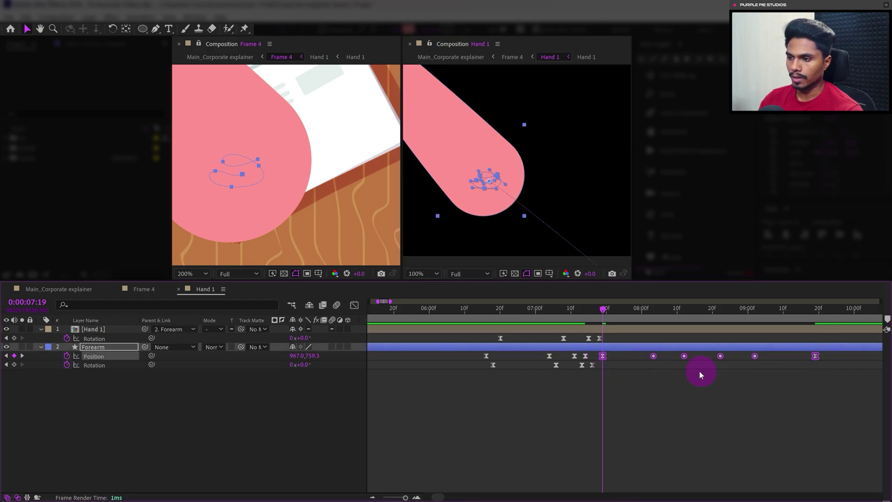
{"action": "left_click_drag", "start_coordinate": [482, 144], "coordinate": [629, 266]}
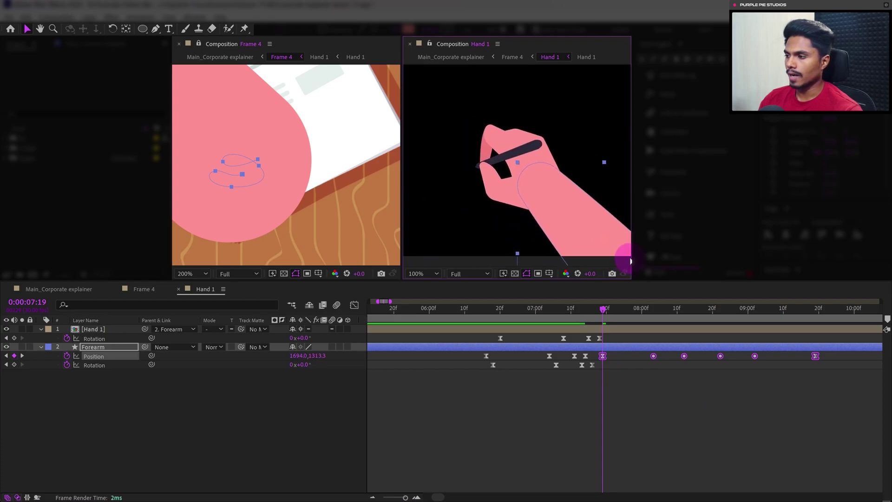
{"action": "key", "text": "shift+Down"}
{"action": "key", "text": "shift+Down"}
{"action": "key", "text": "shift+Down"}
{"action": "key", "text": "shift+Down"}
{"action": "key", "text": "shift+Down"}
{"action": "key", "text": "shift+Down"}
{"action": "key", "text": "shift+Down"}
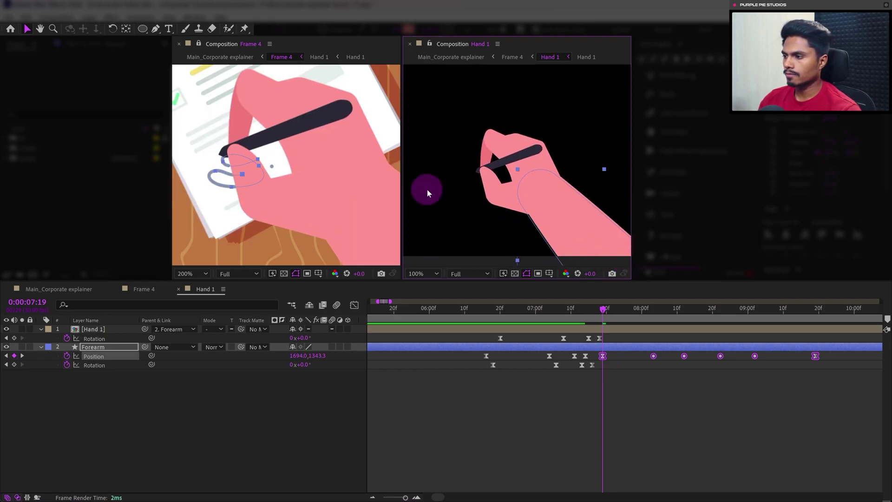
Step: Fine-tune the pasted Forearm motion path to a Position of 1744.0, 1375.3 at 0:00:07:19, placing the pen tip at the signature's start
{"action": "key", "text": "shift+Right"}
{"action": "key", "text": "shift+Right"}
{"action": "key", "text": "shift+Right"}
{"action": "key", "text": "shift+Right"}
{"action": "key", "text": "shift+Right"}
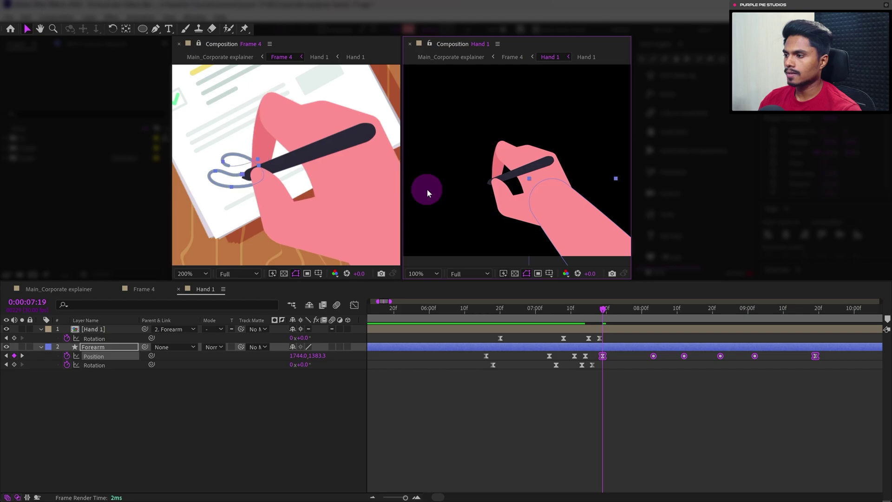
{"action": "key", "text": "shift+Up"}
{"action": "key", "text": "Down"}
{"action": "key", "text": "Down"}
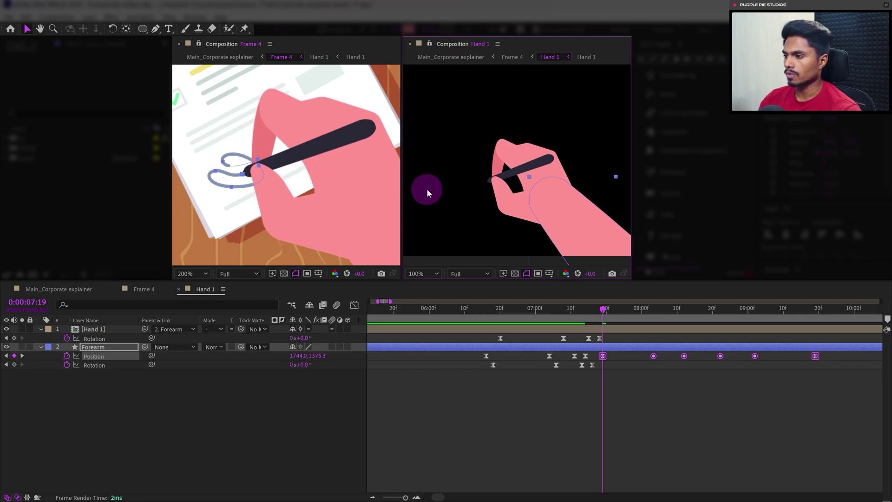
{"action": "left_click", "coordinate": [543, 400]}
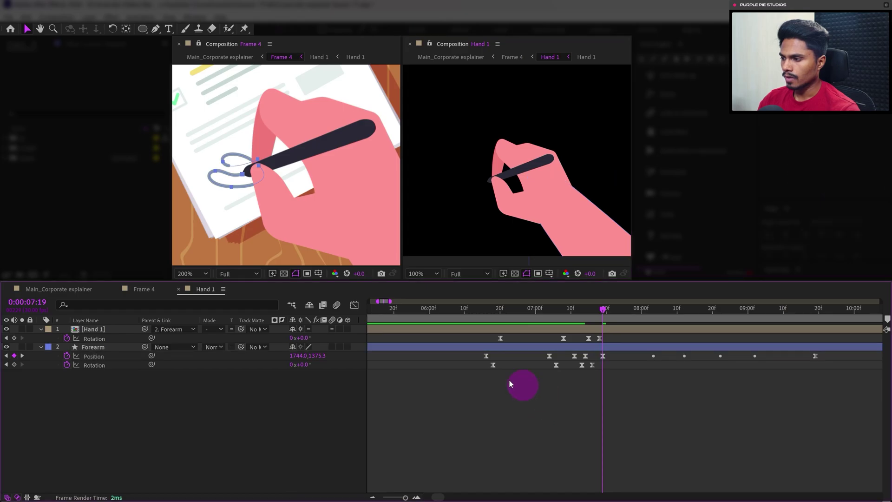
Step: In Frame 4, shift the Signature and Dot layers to start at 0:00:07:19
{"action": "left_click", "coordinate": [144, 295]}
{"action": "left_click", "coordinate": [515, 428]}
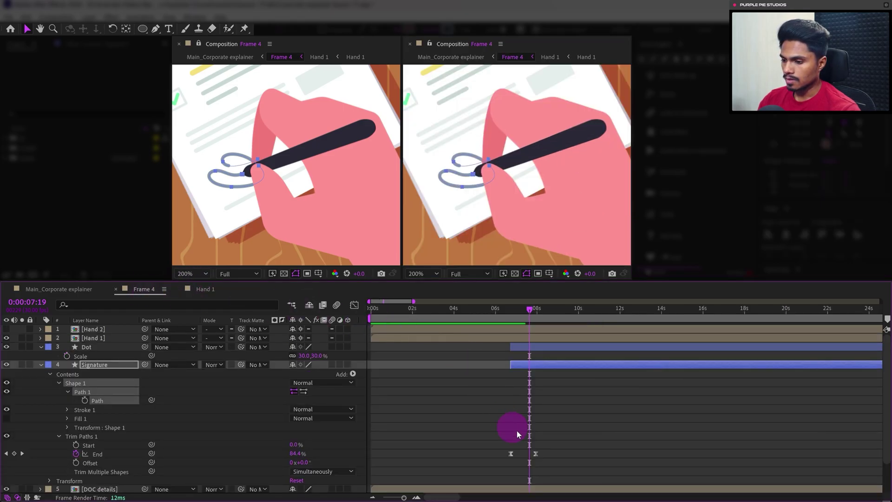
{"action": "left_click", "coordinate": [96, 364]}
{"action": "left_click", "coordinate": [99, 347], "text": "shift"}
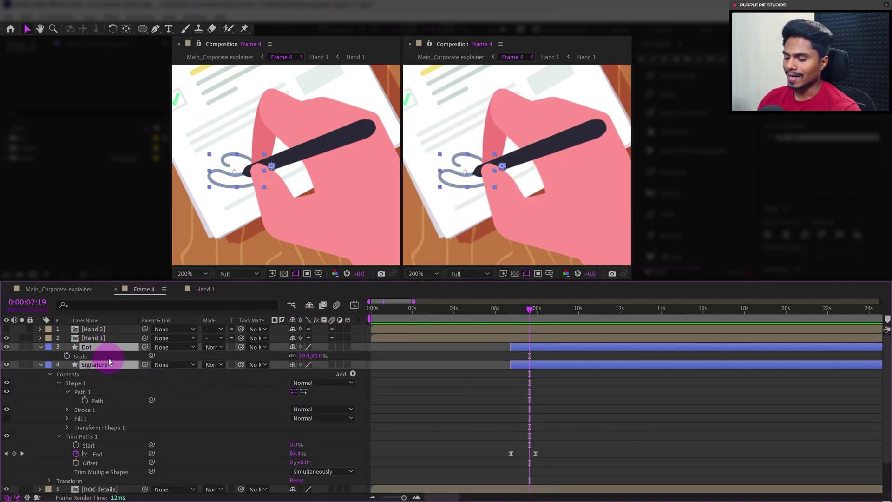
{"action": "key", "text": "["}
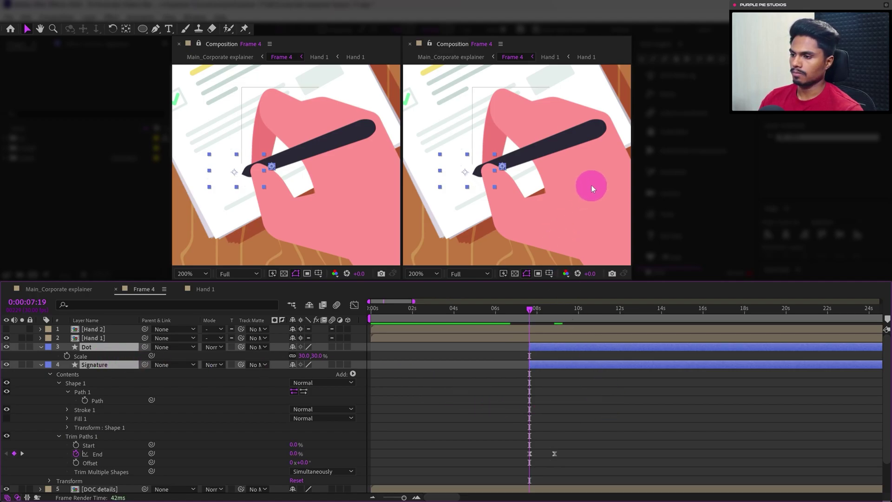
Step: Preview the signing animation in Frame 4 and return to 0:00:07:19 to compare the pen with the signature drawing
{"action": "left_click", "coordinate": [603, 431]}
{"action": "key", "text": "space"}
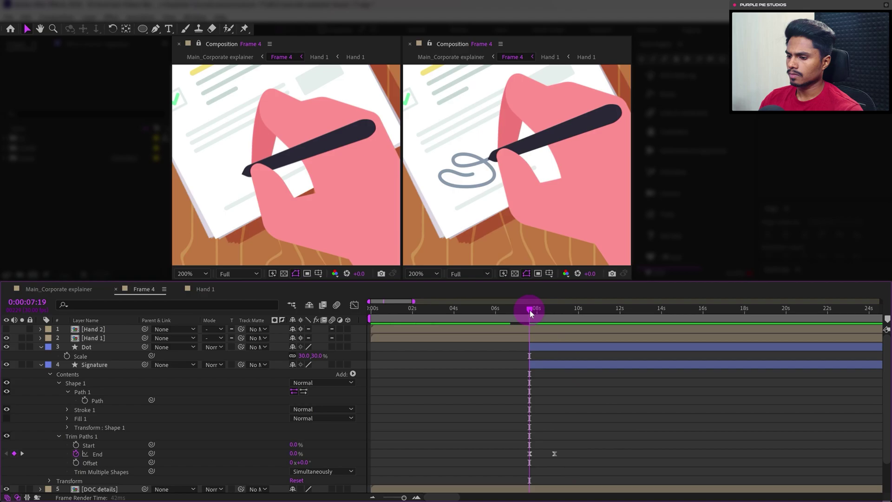
{"action": "left_click_drag", "start_coordinate": [529, 310], "coordinate": [532, 313]}
{"action": "left_click", "coordinate": [590, 417]}
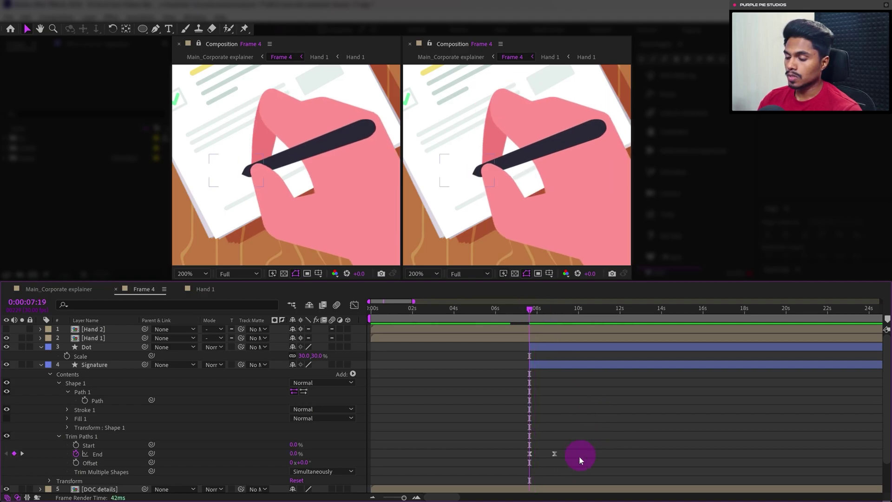
Step: In Hand 1, time-scale the pasted Forearm Position keyframes to end at 0:00:08:25, matching the Signature's last Trim Paths End keyframe
{"action": "key", "text": "k"}
{"action": "left_click", "coordinate": [509, 442]}
{"action": "left_click", "coordinate": [202, 288]}
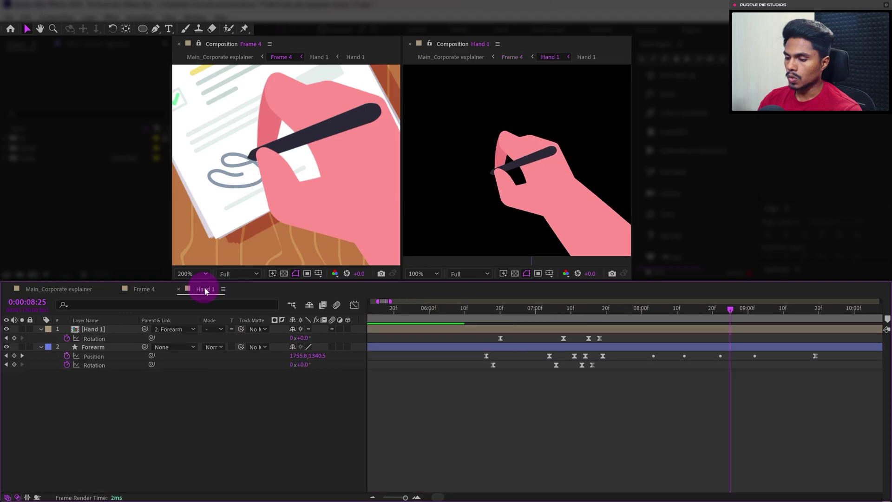
{"action": "mouse_move", "coordinate": [816, 357]}
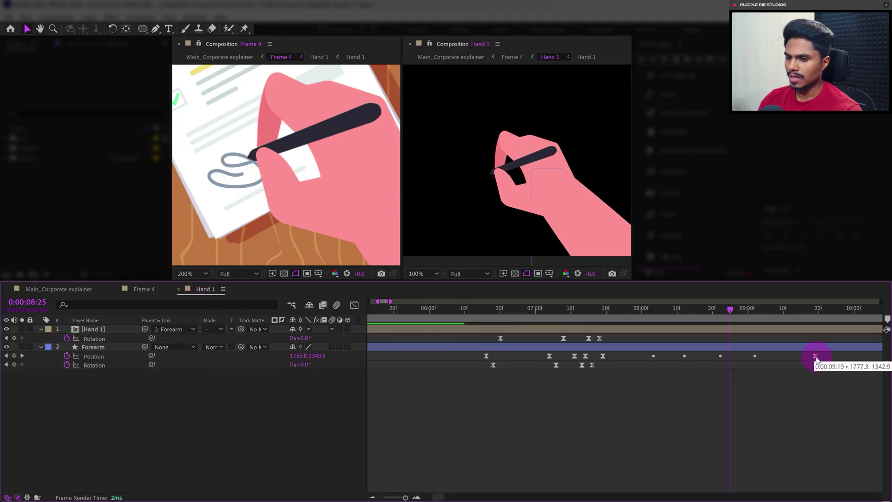
{"action": "left_click_drag", "start_coordinate": [816, 357], "coordinate": [731, 359]}
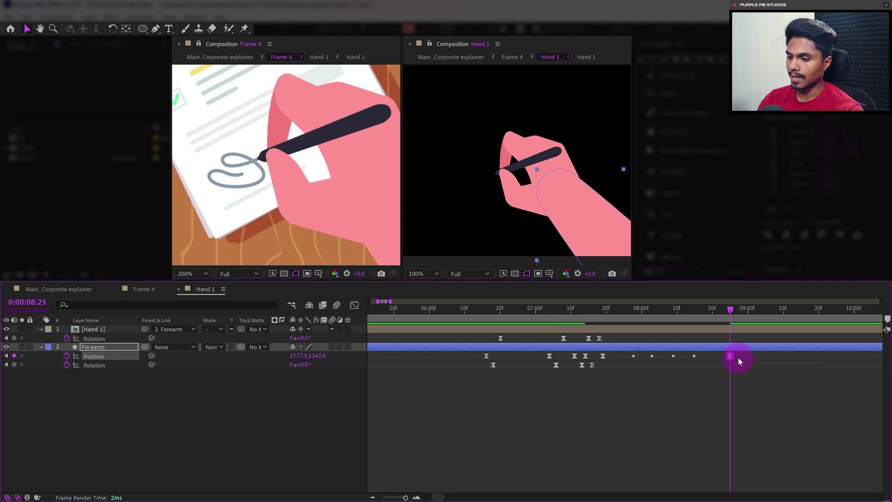
{"action": "key", "text": "equal"}
{"action": "key", "text": "equal"}
{"action": "key", "text": "equal"}
{"action": "key", "text": "minus"}
{"action": "key", "text": "minus"}
{"action": "key", "text": "minus"}
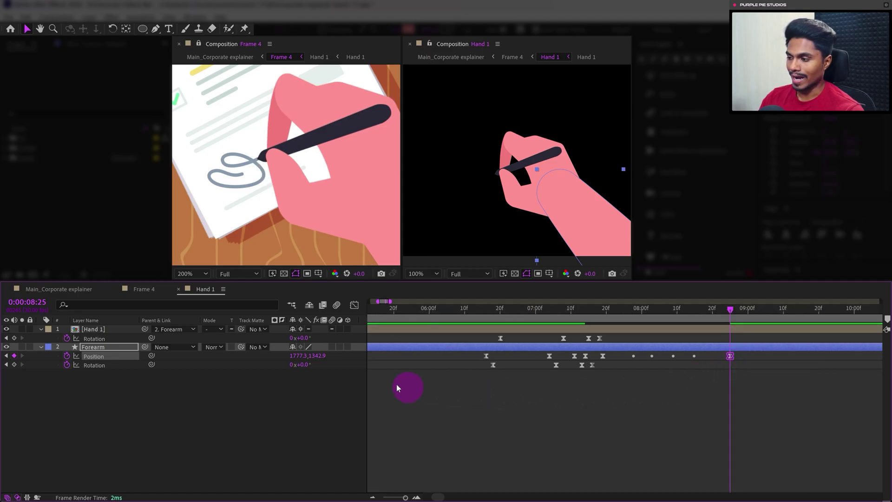
Step: Preview the signing in Frame 4 around 0:00:09:04 and briefly solo the Dot layer to check its location
{"action": "left_click", "coordinate": [131, 290]}
{"action": "left_click", "coordinate": [524, 308]}
{"action": "key", "text": "space"}
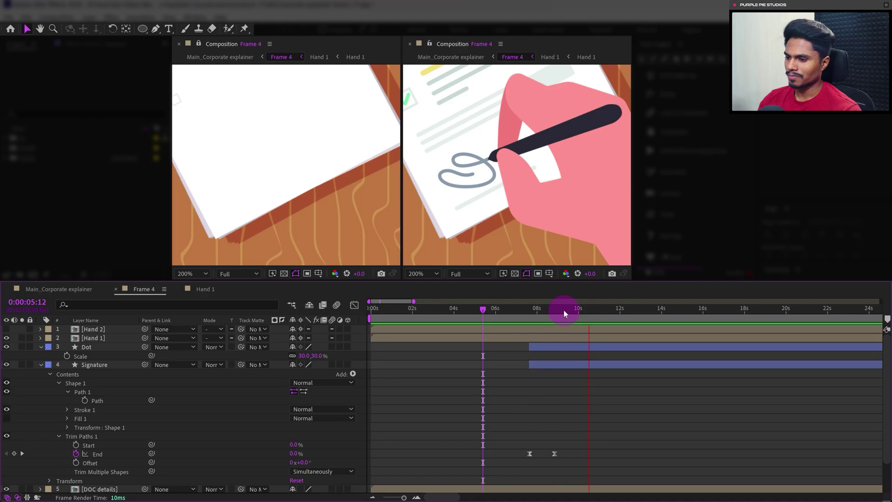
{"action": "mouse_move", "coordinate": [564, 313]}
{"action": "left_mouse_down"}
{"action": "mouse_move", "coordinate": [532, 317]}
{"action": "mouse_move", "coordinate": [556, 323]}
{"action": "mouse_move", "coordinate": [561, 310]}
{"action": "left_mouse_up"}
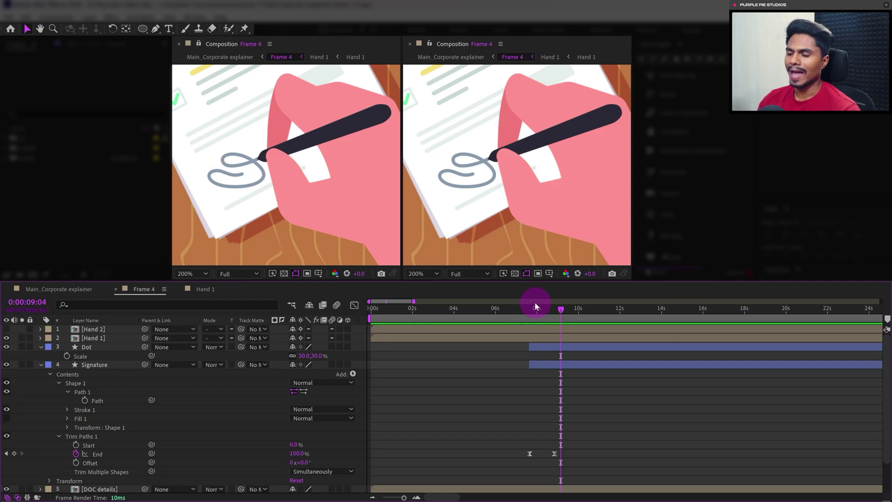
{"action": "left_click", "coordinate": [22, 347]}
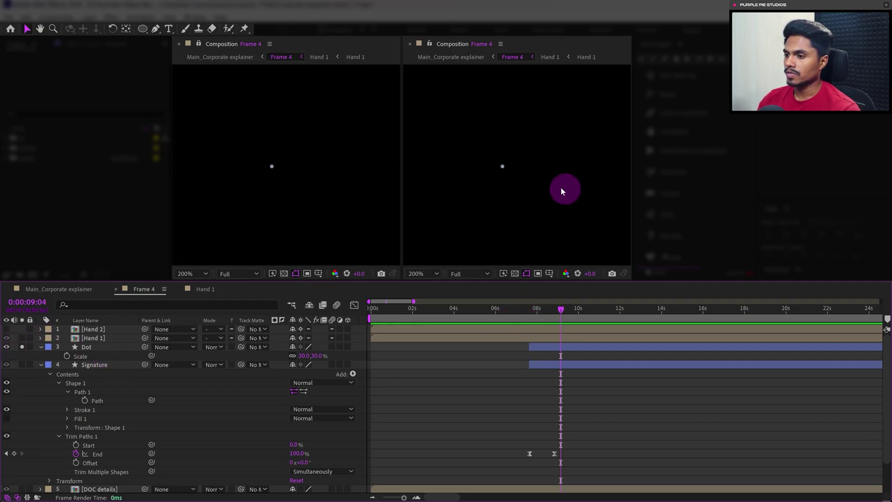
{"action": "left_click", "coordinate": [21, 347]}
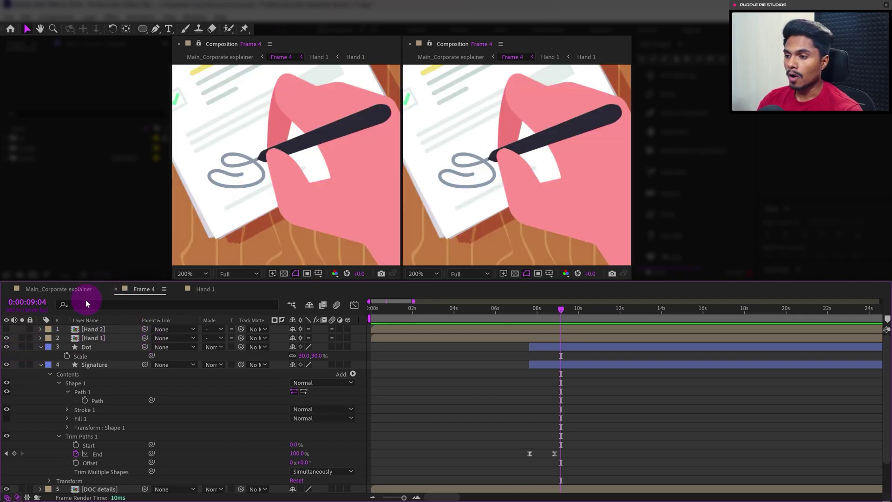
Step: Add Hand 1 Rotation and Forearm Position and Rotation keyframes at 0:00:08:29, four frames after the last Forearm Position keyframe, and save the project
{"action": "left_click", "coordinate": [199, 289]}
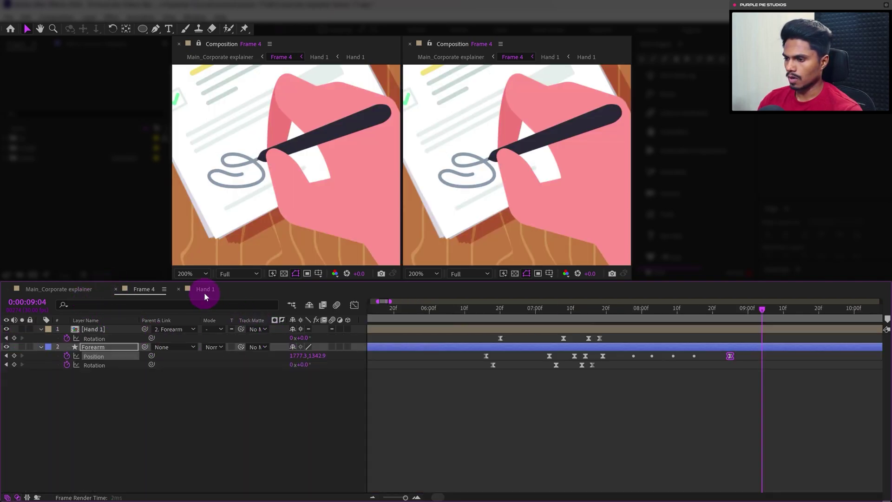
{"action": "left_click", "coordinate": [732, 309]}
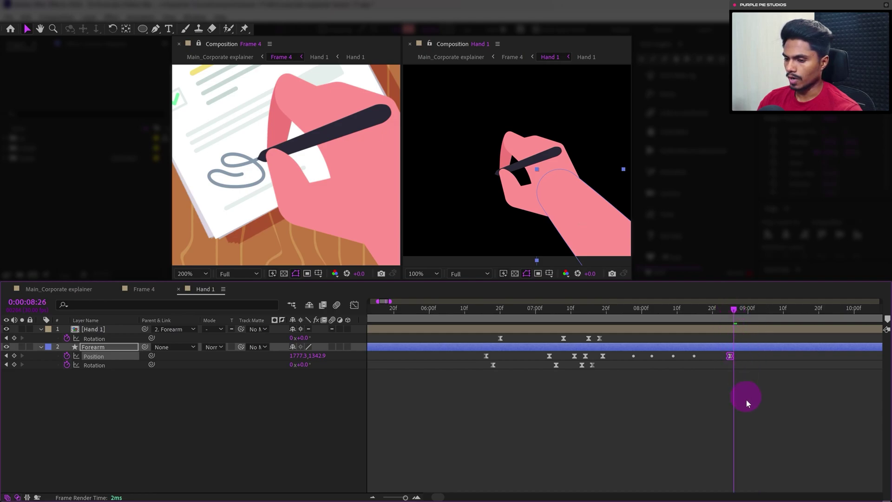
{"action": "key", "text": "End"}
{"action": "key", "text": "j"}
{"action": "left_click", "coordinate": [703, 392]}
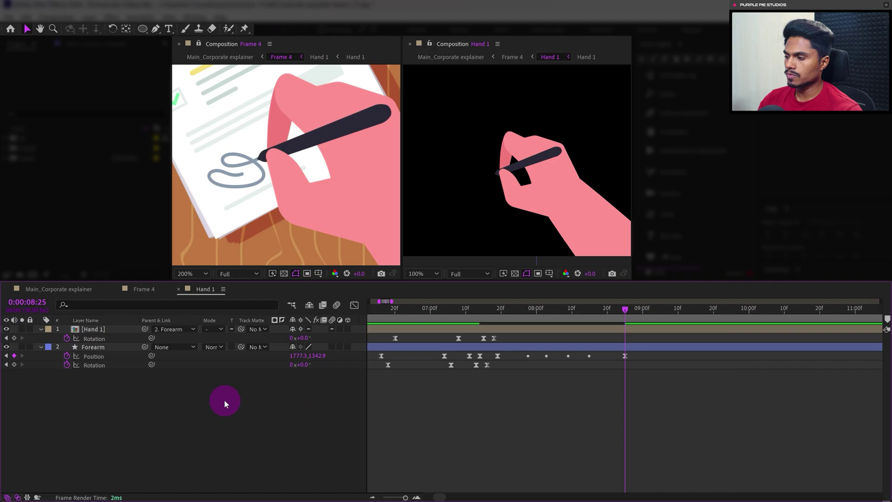
{"action": "left_click", "coordinate": [14, 303]}
{"action": "type", "text": "+"}
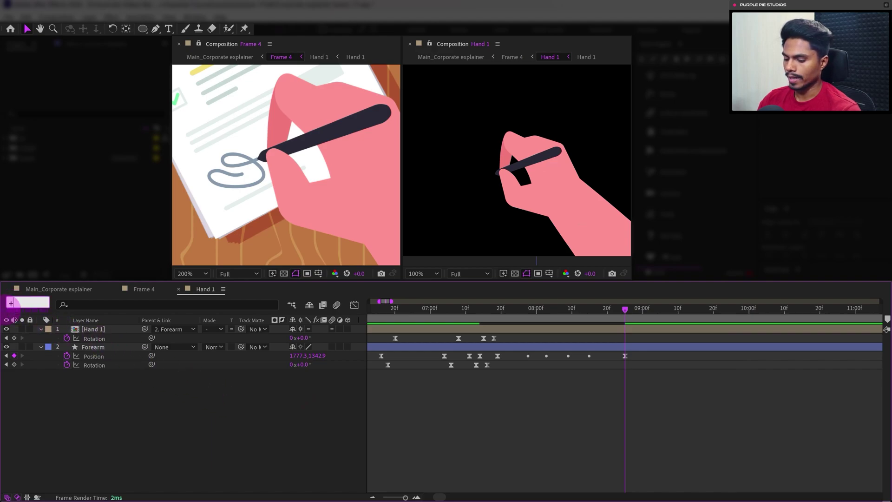
{"action": "type", "text": "4"}
{"action": "key", "text": "Return"}
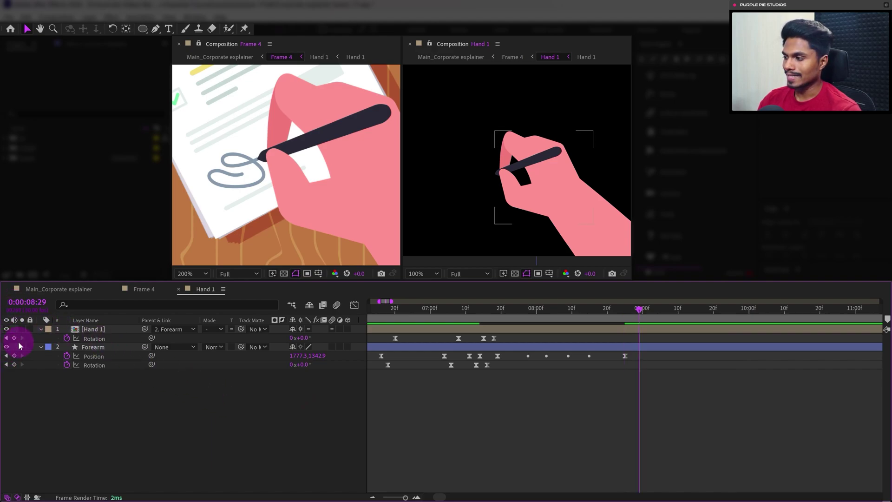
{"action": "left_click", "coordinate": [14, 337]}
{"action": "left_click", "coordinate": [13, 356]}
{"action": "left_click", "coordinate": [14, 365]}
{"action": "left_click", "coordinate": [74, 414]}
{"action": "key", "text": "ctrl+s"}
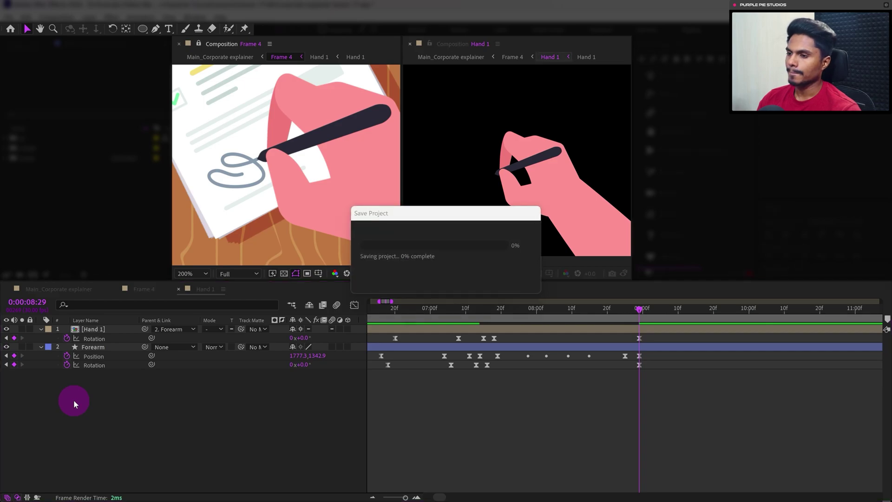
Step: Advance 18 frames to 0:00:09:17 and set the Forearm's Rotation to 5° to lift the hand away from the signature
{"action": "left_click", "coordinate": [37, 303]}
{"action": "type", "text": "+"}
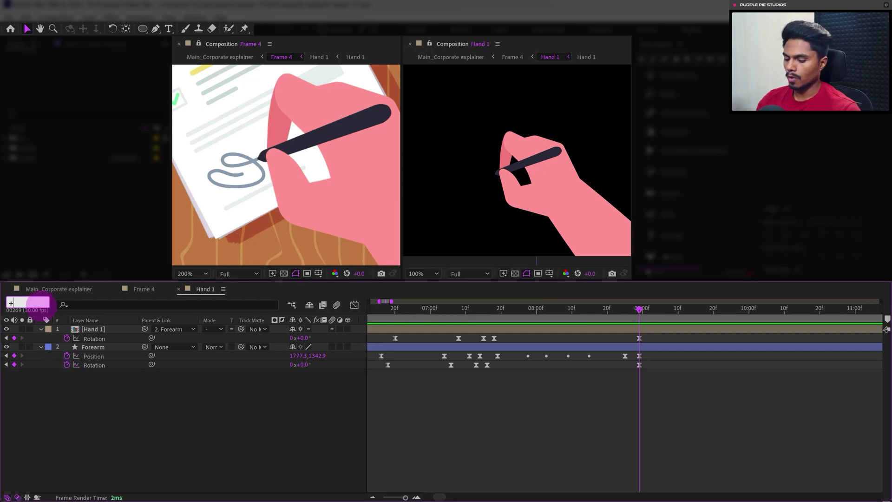
{"action": "type", "text": "18"}
{"action": "key", "text": "Return"}
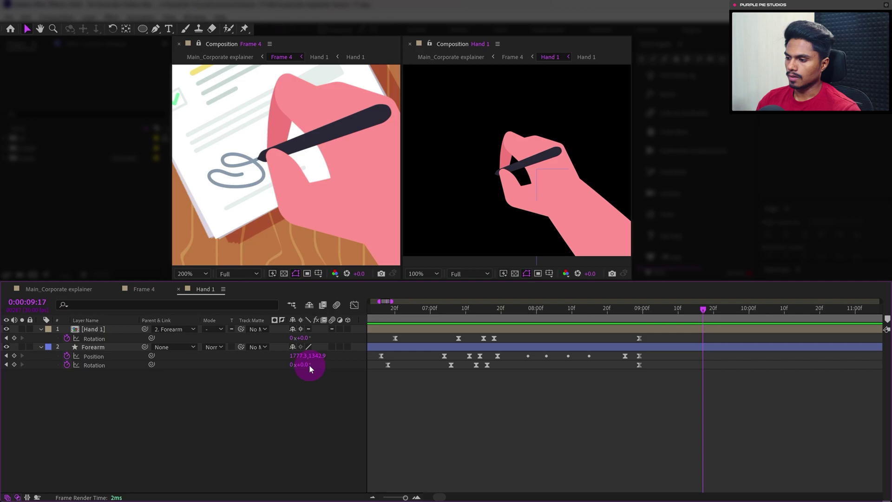
{"action": "left_click", "coordinate": [303, 363]}
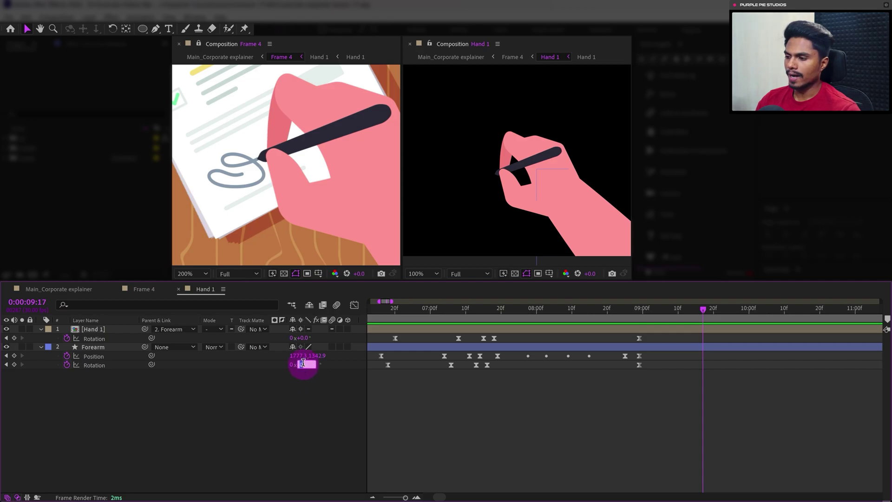
{"action": "key", "text": "Up"}
{"action": "key", "text": "Up"}
{"action": "key", "text": "Up"}
{"action": "key", "text": "Up"}
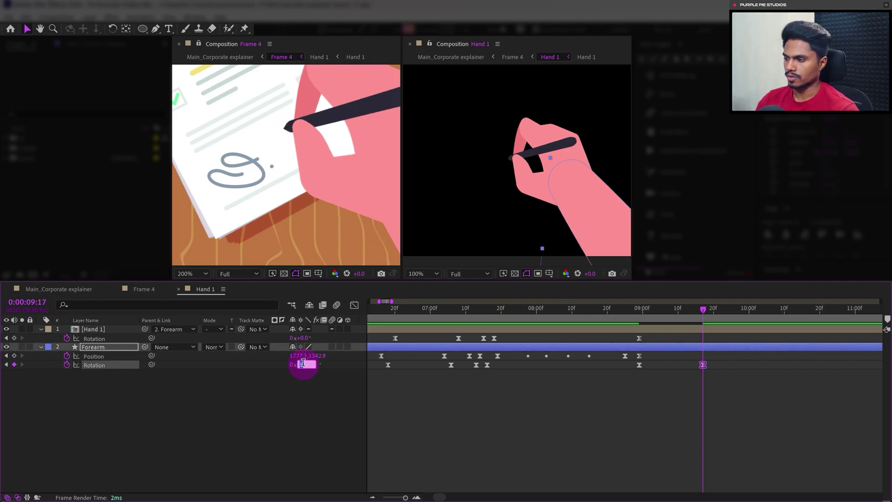
Step: Set the Hand 1 layer's Rotation to 13° at 0:00:09:17
{"action": "left_click", "coordinate": [303, 338]}
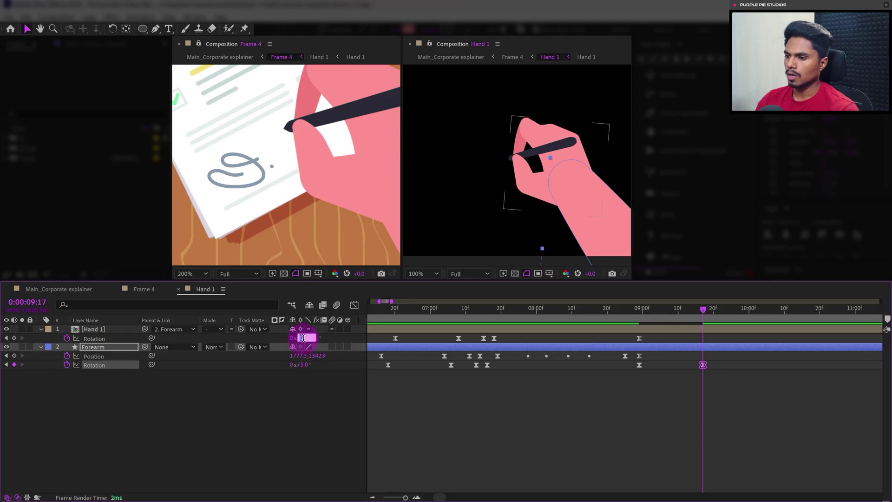
{"action": "key", "text": "Up"}
{"action": "key", "text": "Up"}
{"action": "key", "text": "Up"}
{"action": "key", "text": "Up"}
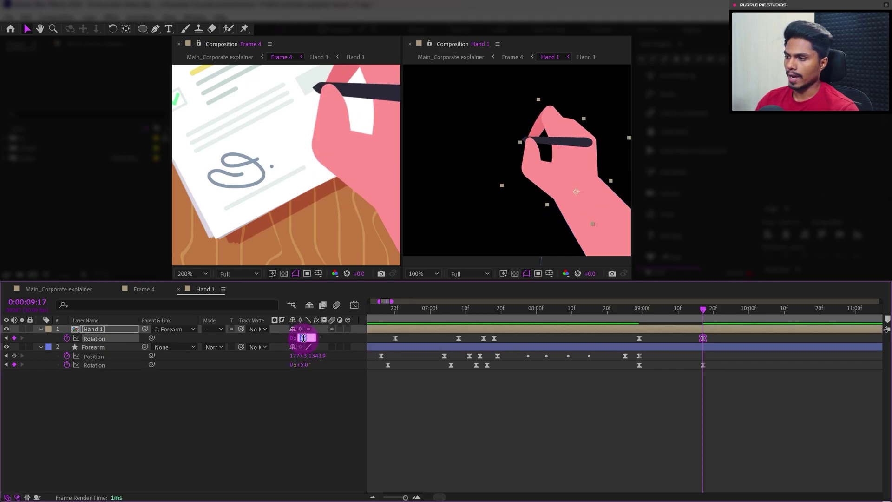
{"action": "key", "text": "Down"}
{"action": "key", "text": "Down"}
{"action": "key", "text": "Down"}
{"action": "key", "text": "Down"}
{"action": "key", "text": "Down"}
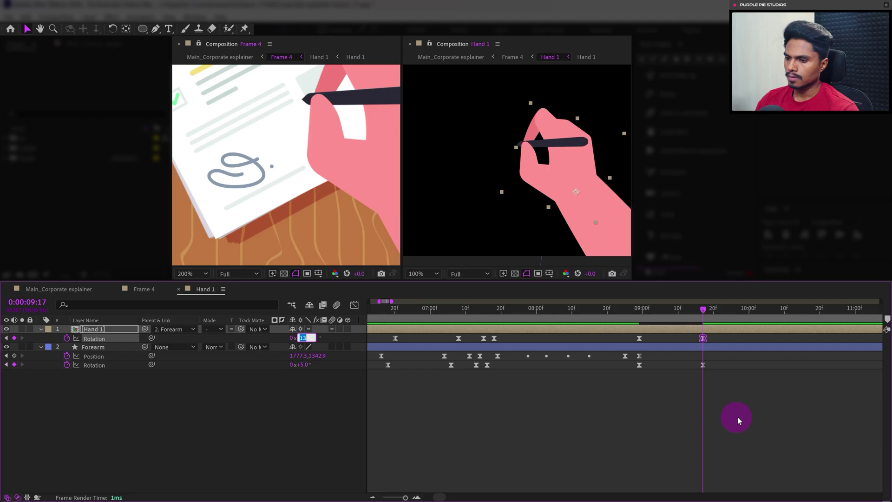
Step: Add a Forearm Position keyframe at 0:00:09:17 and clear the selection
{"action": "left_click", "coordinate": [15, 356]}
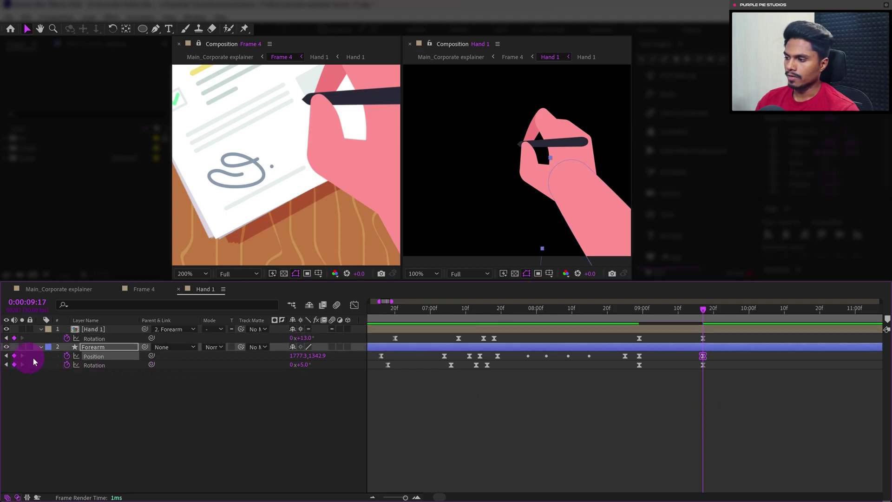
{"action": "left_click", "coordinate": [104, 347]}
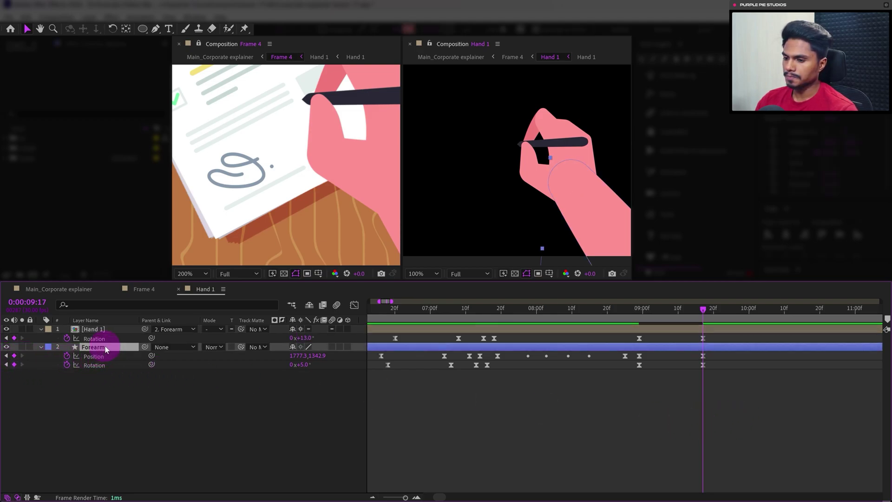
{"action": "left_click", "coordinate": [190, 420]}
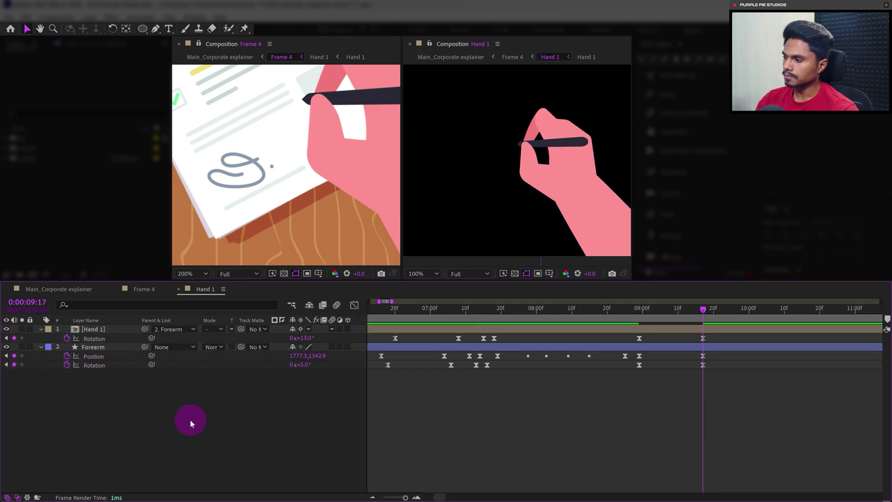
Step: Advance 12 frames to 0:00:09:29 and set the Forearm's Rotation to -3° to lower the hand back toward the page
{"action": "left_click", "coordinate": [28, 303]}
{"action": "type", "text": "+"}
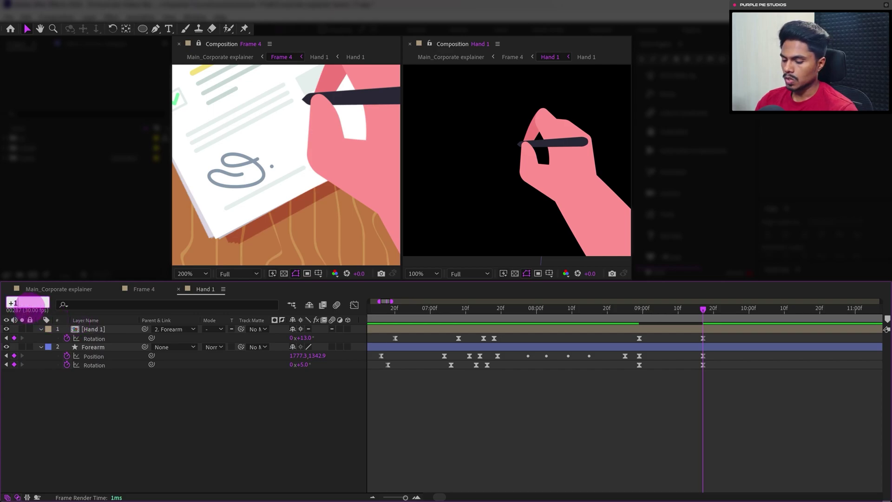
{"action": "type", "text": "12"}
{"action": "key", "text": "Return"}
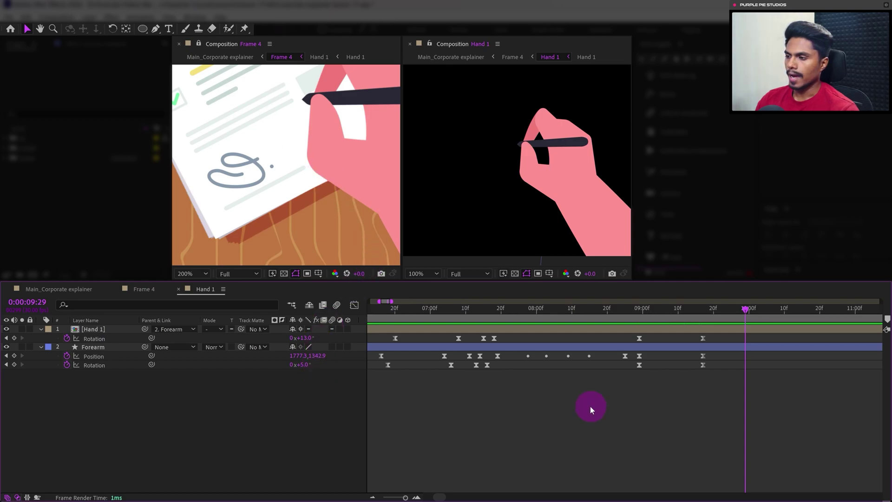
{"action": "left_click", "coordinate": [294, 124]}
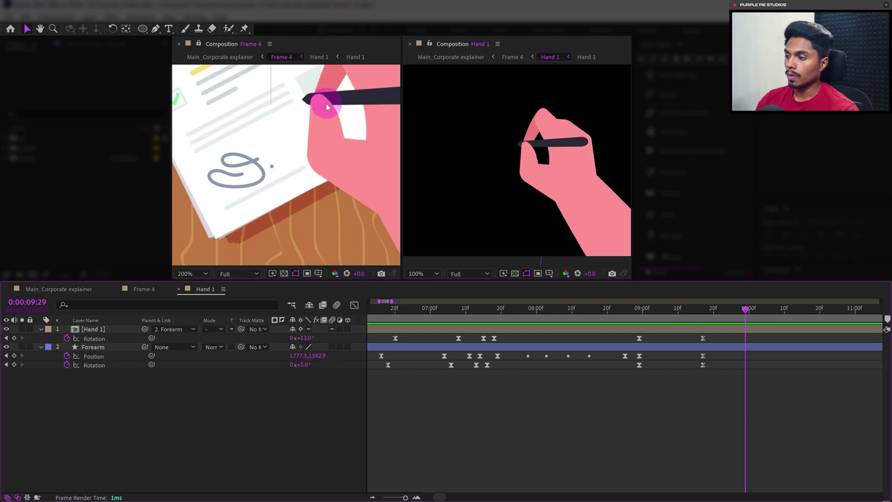
{"action": "left_click", "coordinate": [187, 397]}
{"action": "left_click", "coordinate": [310, 369]}
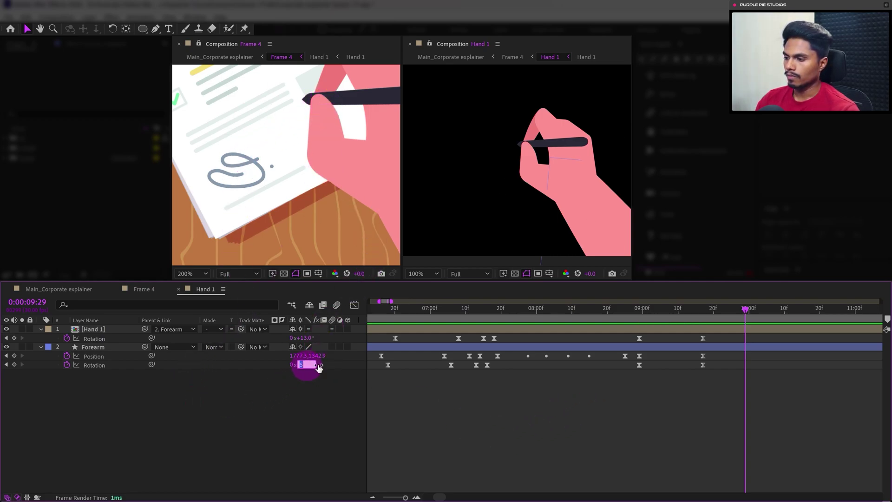
{"action": "left_click", "coordinate": [580, 368]}
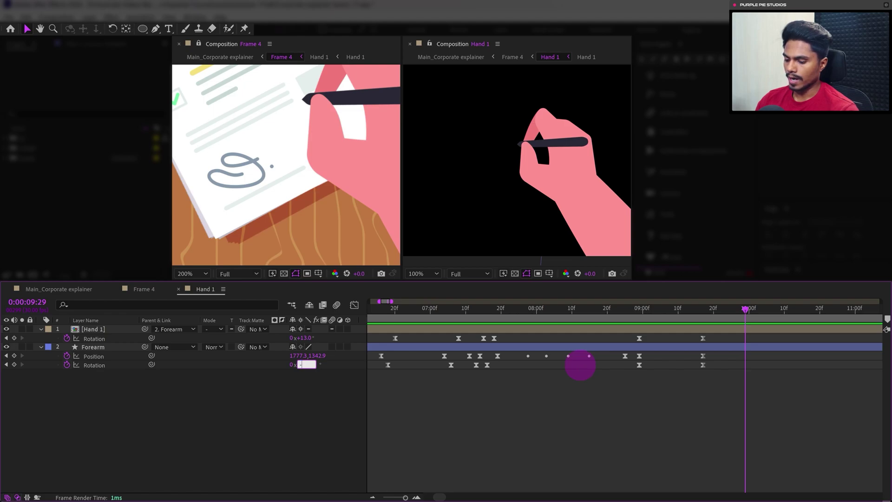
{"action": "type", "text": "-3"}
{"action": "key", "text": "Return"}
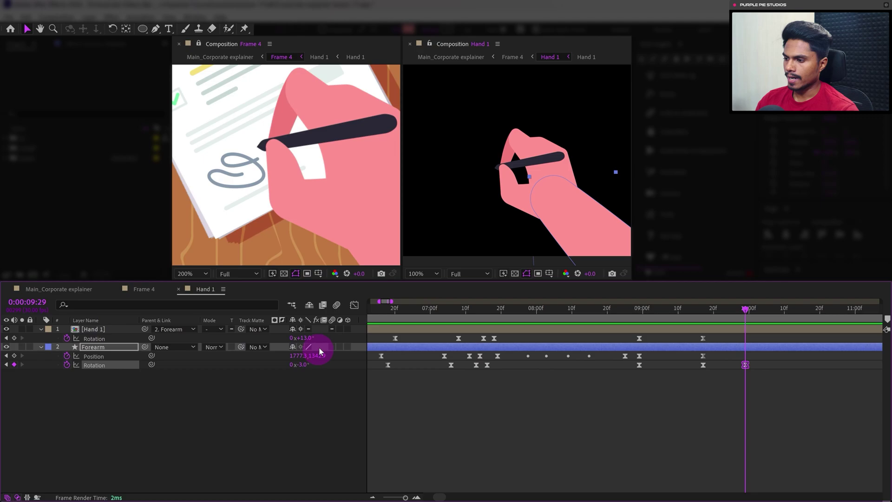
Step: Set the Hand 1 layer's Rotation to -2° at 0:00:09:29
{"action": "left_click", "coordinate": [309, 338]}
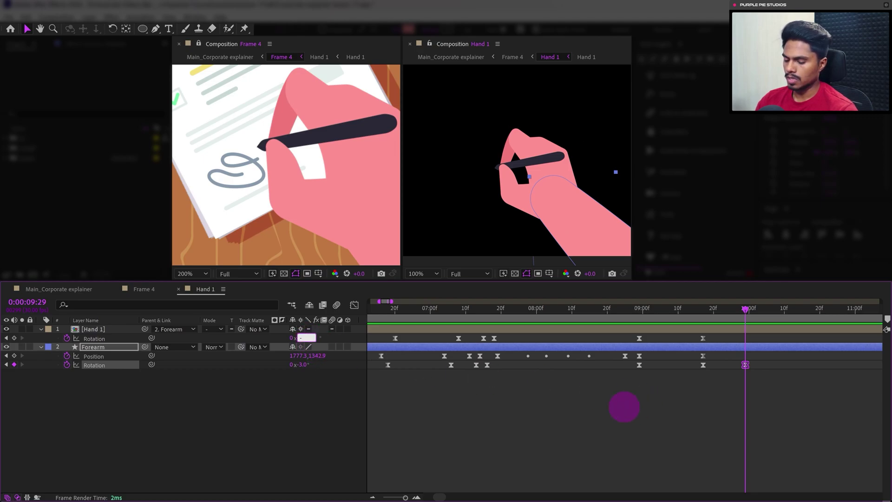
{"action": "type", "text": "-2"}
{"action": "left_click", "coordinate": [624, 407]}
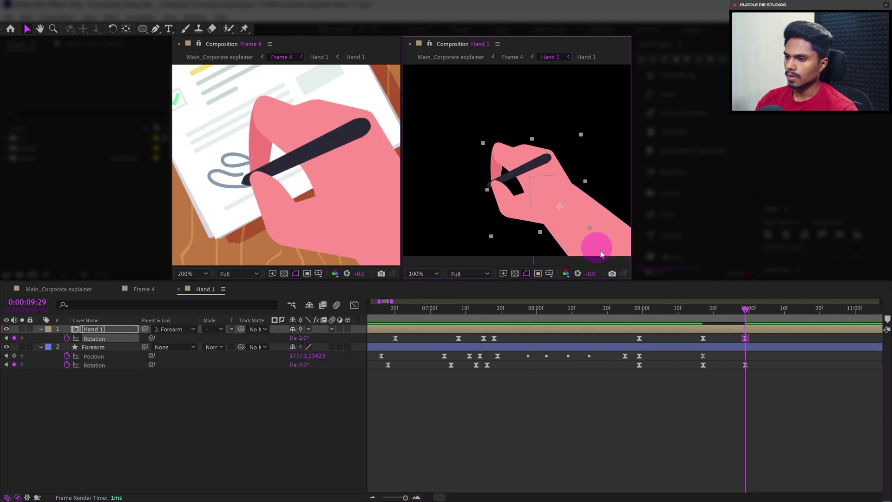
Step: Move the Forearm to position 1842.3, 1306.9 at 0:00:09:29 so the pen tip touches the signature's dot
{"action": "left_click", "coordinate": [729, 346]}
{"action": "left_click_drag", "start_coordinate": [595, 217], "coordinate": [638, 221]}
{"action": "key", "text": "shift+Up"}
{"action": "key", "text": "shift+Up"}
{"action": "key", "text": "shift+Up"}
{"action": "key", "text": "shift+Up"}
{"action": "key", "text": "shift+Up"}
{"action": "key", "text": "shift+Up"}
{"action": "key", "text": "shift+Left"}
{"action": "key", "text": "shift+Left"}
{"action": "key", "text": "shift+Left"}
{"action": "key", "text": "shift+Left"}
{"action": "key", "text": "shift+Left"}
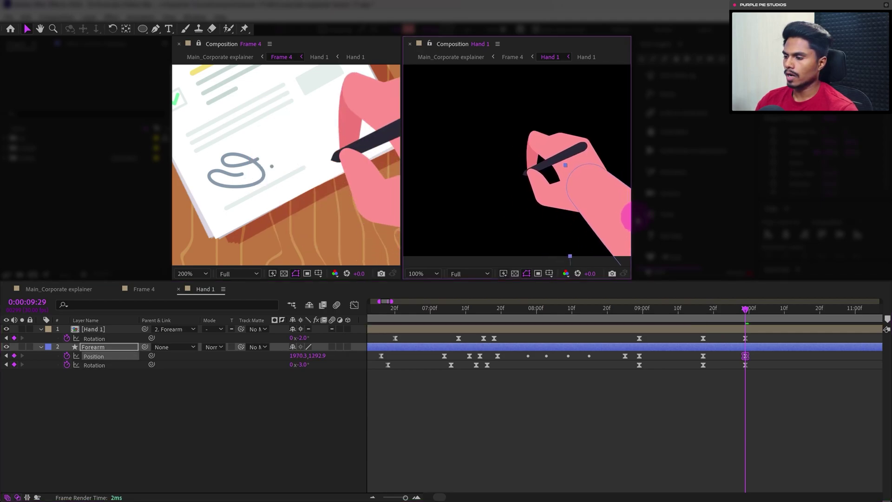
{"action": "key", "text": "shift+Left"}
{"action": "key", "text": "shift+Left"}
{"action": "key", "text": "shift+Left"}
{"action": "key", "text": "shift+Left"}
{"action": "key", "text": "shift+Left"}
{"action": "key", "text": "shift+Left"}
{"action": "key", "text": "shift+Left"}
{"action": "key", "text": "shift+Left"}
{"action": "key", "text": "shift+Left"}
{"action": "left_click", "coordinate": [275, 155]}
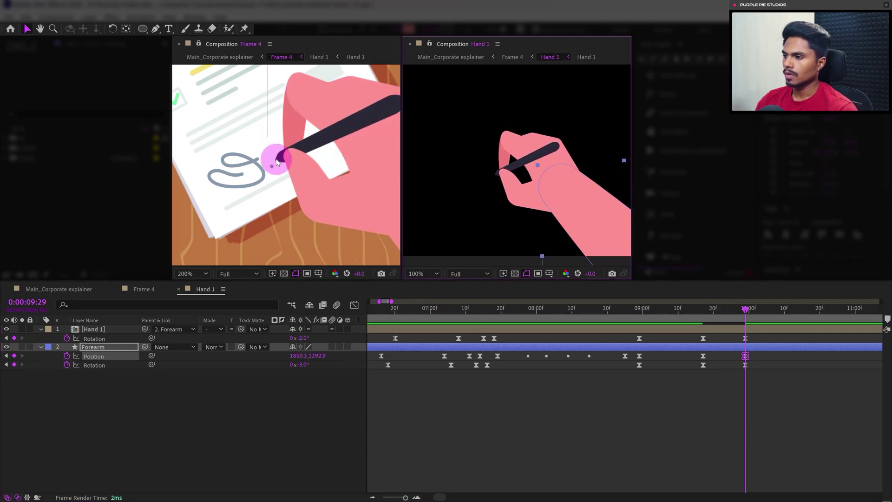
{"action": "key", "text": "shift+Down"}
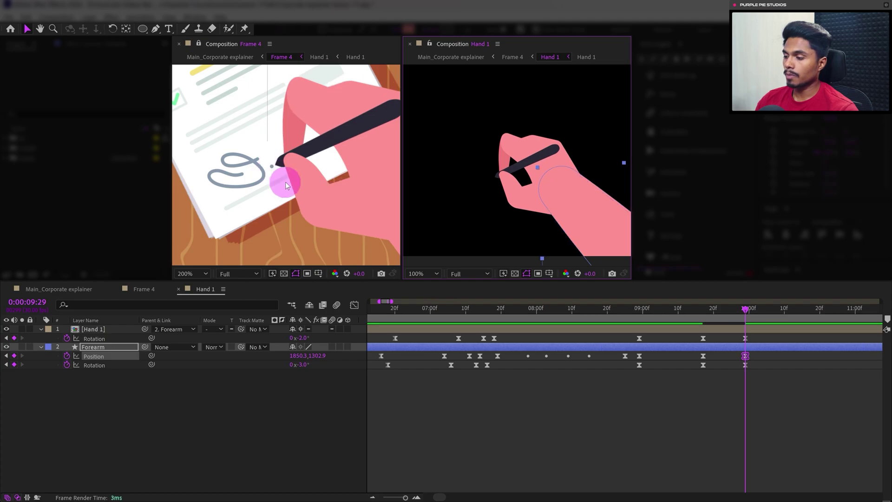
{"action": "key", "text": "shift+Left"}
{"action": "key", "text": "Down"}
{"action": "key", "text": "Down"}
{"action": "key", "text": "Down"}
{"action": "key", "text": "Down"}
{"action": "key", "text": "Right"}
{"action": "key", "text": "Right"}
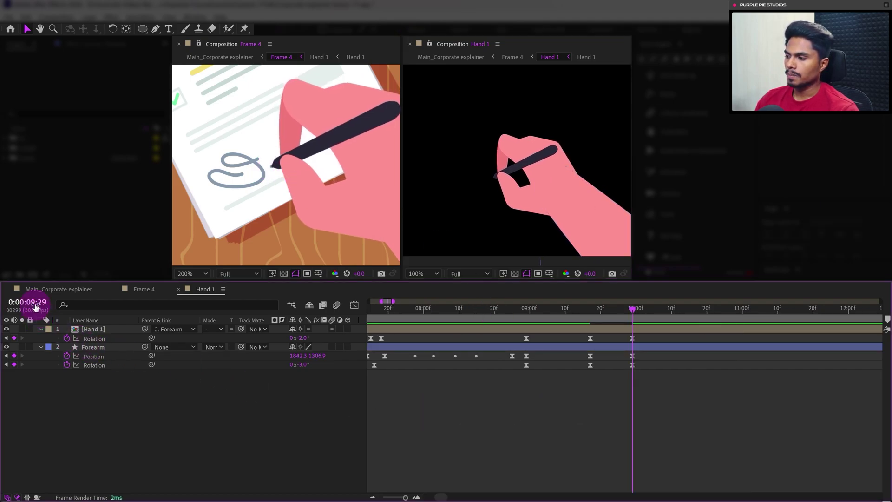
Step: Advance 2 frames and add keyframes for Hand 1 Rotation and Forearm Position and Rotation to hold the pose
{"action": "left_click", "coordinate": [36, 303]}
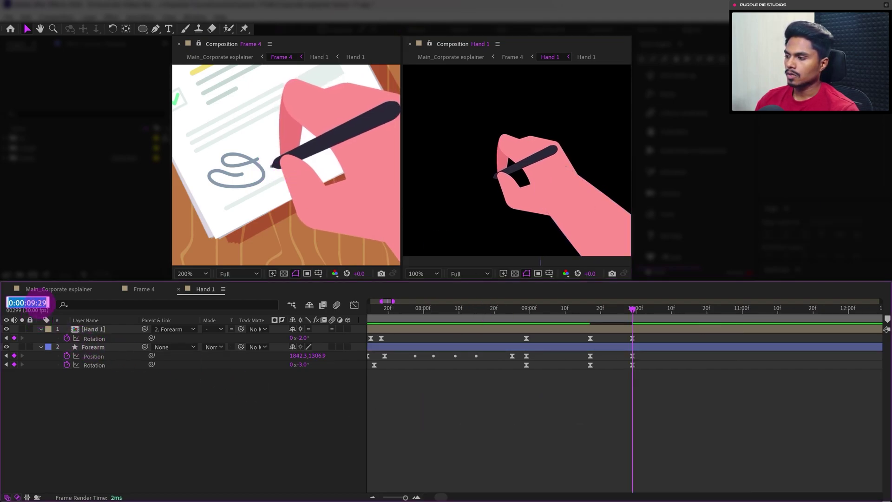
{"action": "type", "text": "+2"}
{"action": "key", "text": "Return"}
{"action": "left_click", "coordinate": [13, 338]}
{"action": "left_click", "coordinate": [14, 356]}
{"action": "left_click", "coordinate": [14, 365]}
{"action": "left_click", "coordinate": [90, 467]}
Step: At 0:00:10:17, paste copies of the Hand 1 Rotation and Forearm Position and Rotation keyframes from 0:00:09:17
{"action": "left_click", "coordinate": [27, 305]}
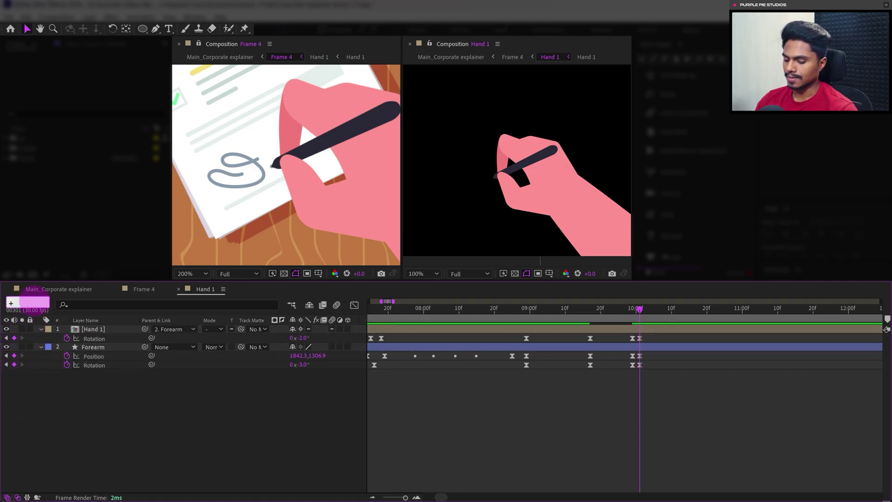
{"action": "key", "text": "Return"}
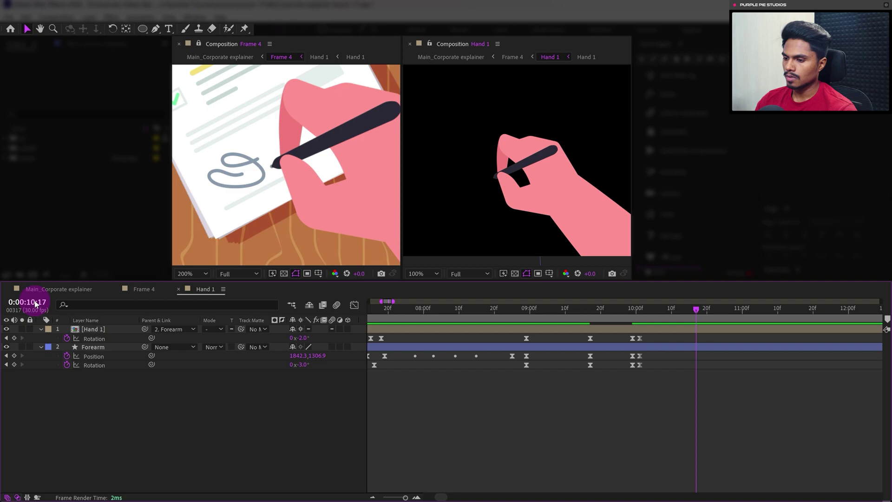
{"action": "left_click", "coordinate": [590, 338]}
{"action": "key", "text": "ctrl+c"}
{"action": "key", "text": "ctrl+v"}
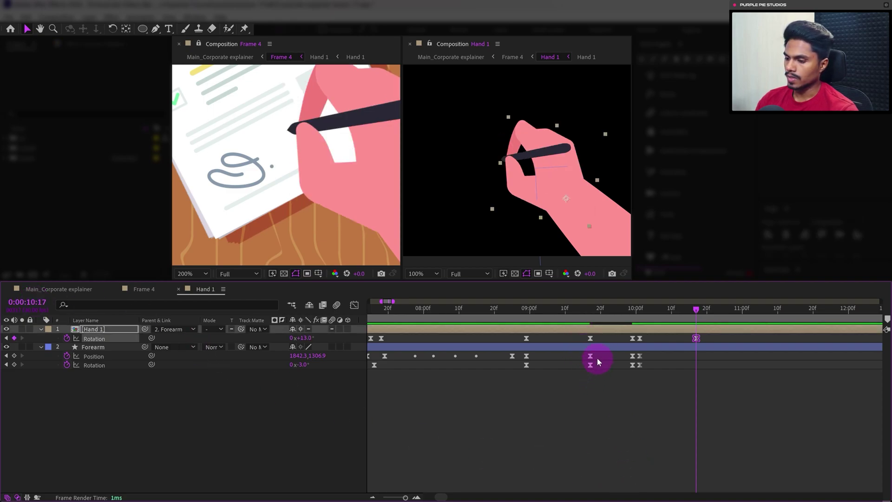
{"action": "left_click_drag", "start_coordinate": [598, 359], "coordinate": [588, 376]}
{"action": "key", "text": "ctrl+c"}
{"action": "key", "text": "ctrl+v"}
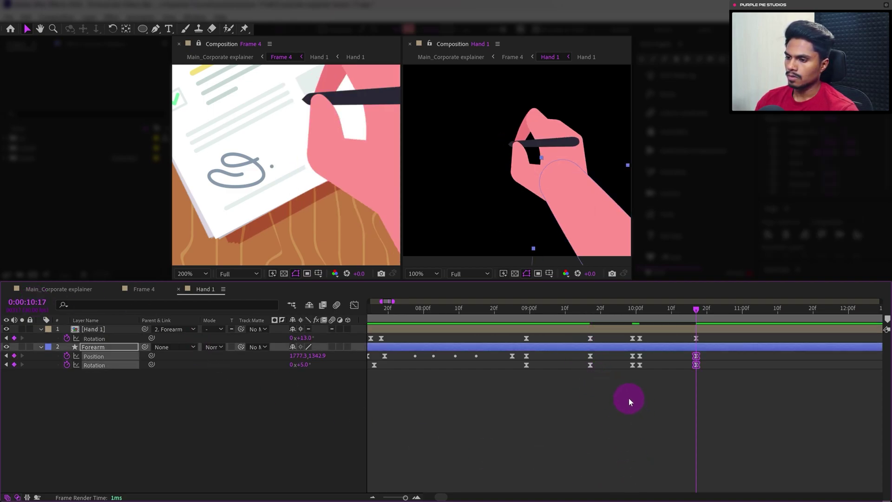
{"action": "left_click", "coordinate": [673, 386]}
Step: Set the Forearm's Rotation to 15° at 0:00:10:17 to raise the hand further off the page
{"action": "left_click", "coordinate": [302, 365]}
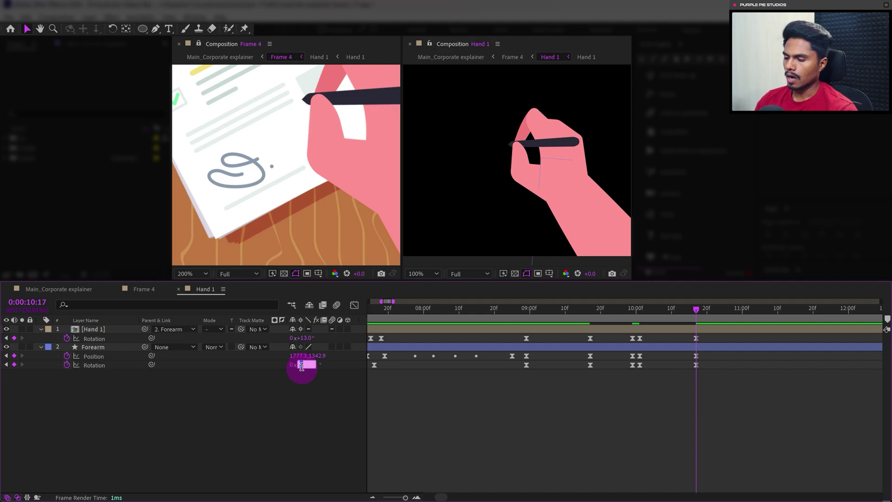
{"action": "type", "text": "15"}
{"action": "key", "text": "Return"}
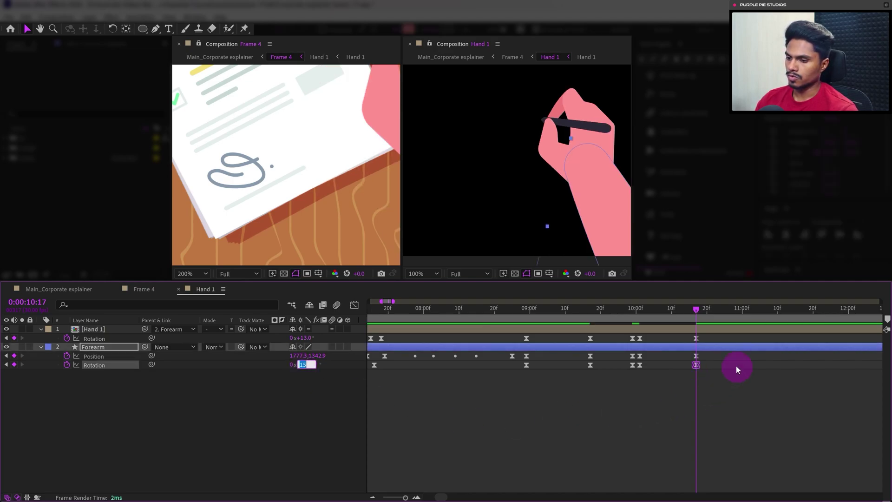
Step: Shift the last Hand 1 and Forearm keyframes four frames later to 0:00:10:21 and move the playhead onto them
{"action": "left_click_drag", "start_coordinate": [712, 336], "coordinate": [710, 365]}
{"action": "left_click", "coordinate": [731, 397]}
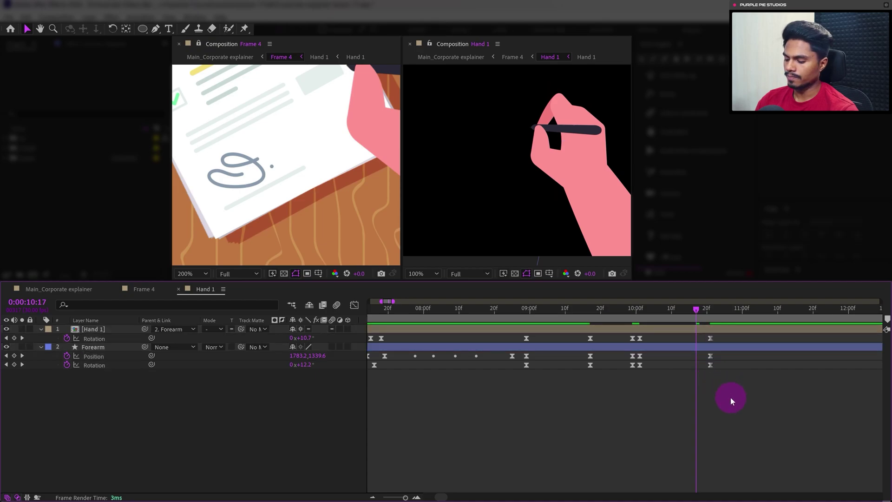
{"action": "key", "text": "k"}
{"action": "key", "text": "minus"}
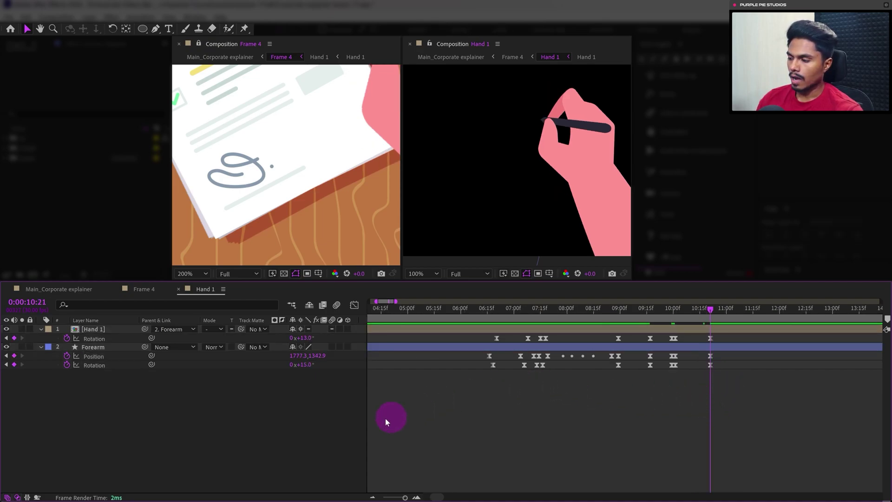
Step: Advance 16 frames to 0:00:11:07 and paste a copy of Hand 1's first Rotation keyframe there
{"action": "left_click", "coordinate": [23, 303]}
{"action": "type", "text": "+"}
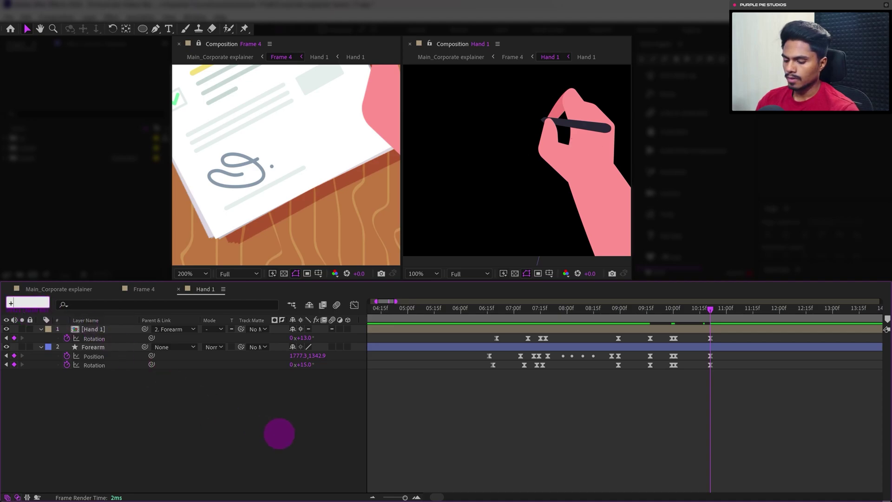
{"action": "type", "text": "16"}
{"action": "key", "text": "Return"}
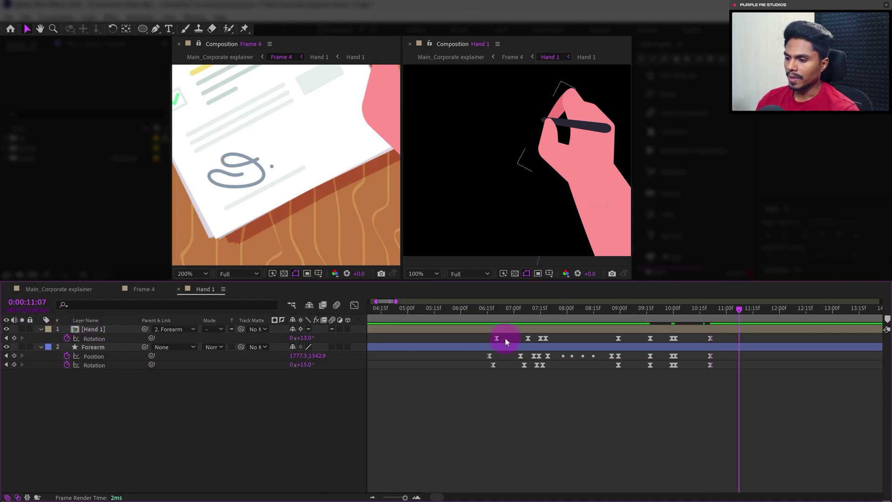
{"action": "left_click", "coordinate": [496, 338]}
{"action": "key", "text": "ctrl+c"}
{"action": "key", "text": "ctrl+v"}
Step: Paste copies of the Forearm's first Position and Rotation keyframes at 0:00:11:07 so the hand exits the frame
{"action": "left_click", "coordinate": [489, 356]}
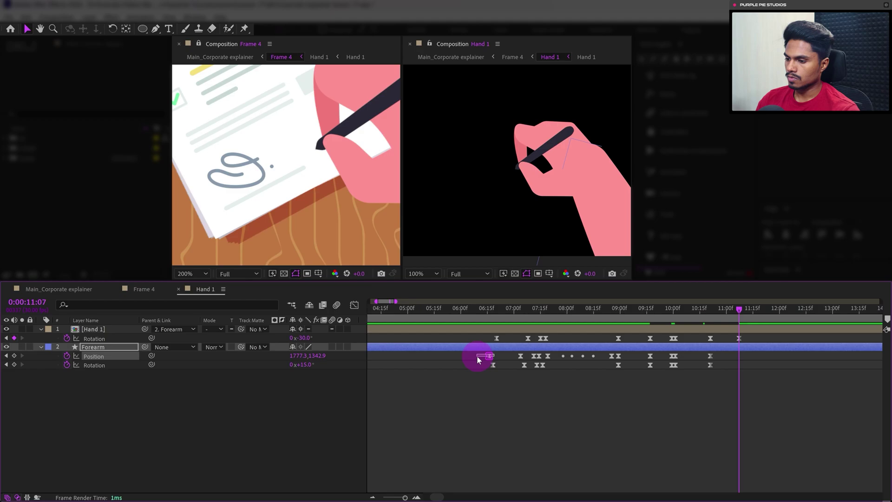
{"action": "key", "text": "ctrl+c"}
{"action": "key", "text": "ctrl+v"}
{"action": "left_click", "coordinate": [493, 365]}
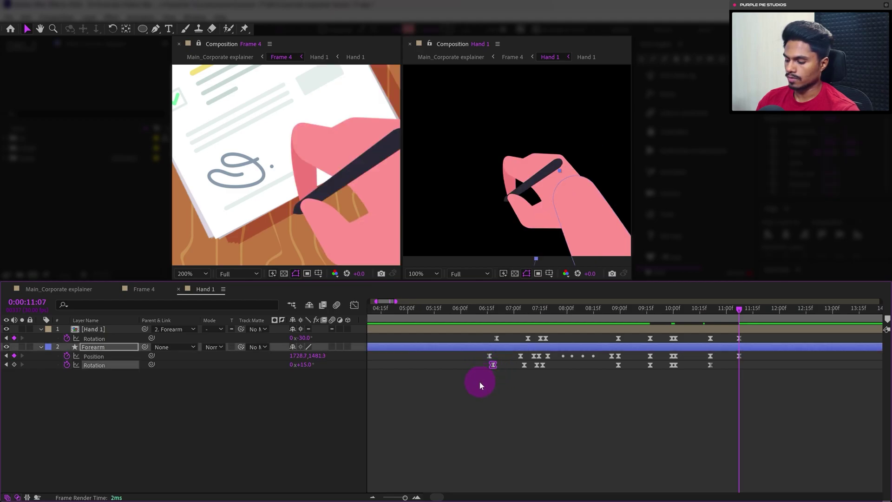
{"action": "key", "text": "ctrl+c"}
{"action": "key", "text": "ctrl+v"}
{"action": "left_click", "coordinate": [760, 425]}
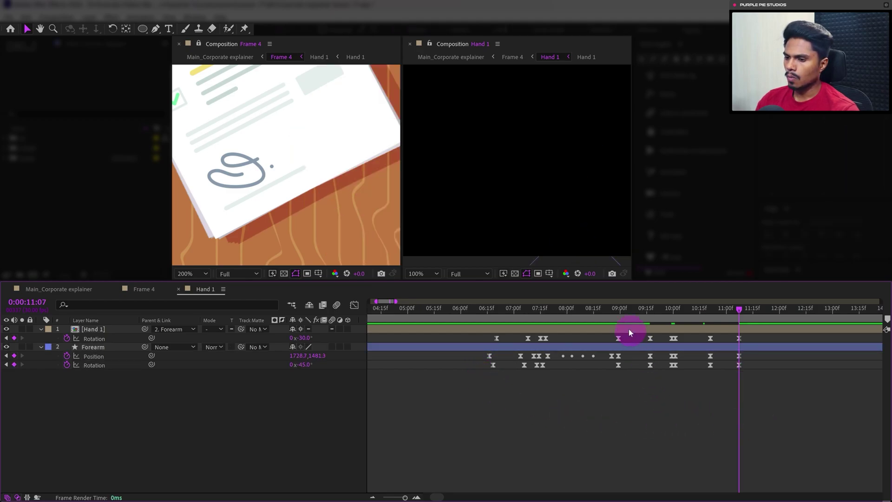
Step: Shift all Hand 1 and Forearm Rotation keyframes from 0:00:08:29 onward two frames later than the Position keyframes
{"action": "left_click", "coordinate": [621, 308]}
{"action": "key", "text": "j"}
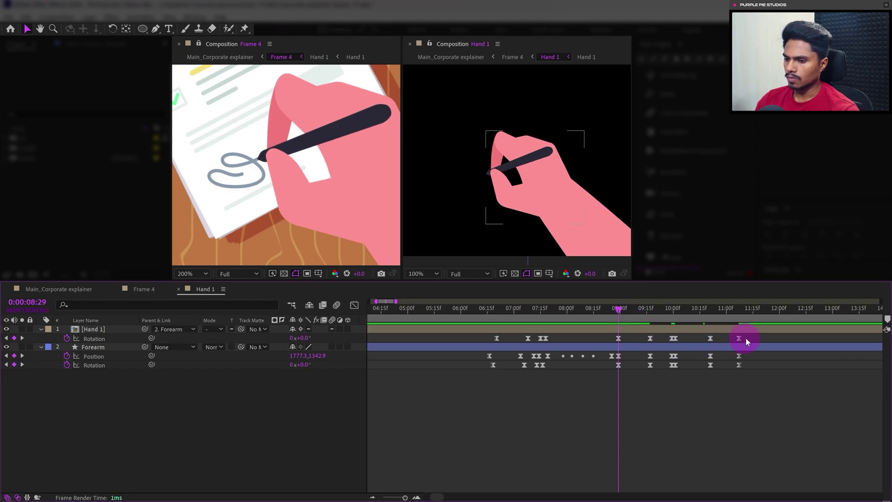
{"action": "left_click_drag", "start_coordinate": [752, 335], "coordinate": [617, 343]}
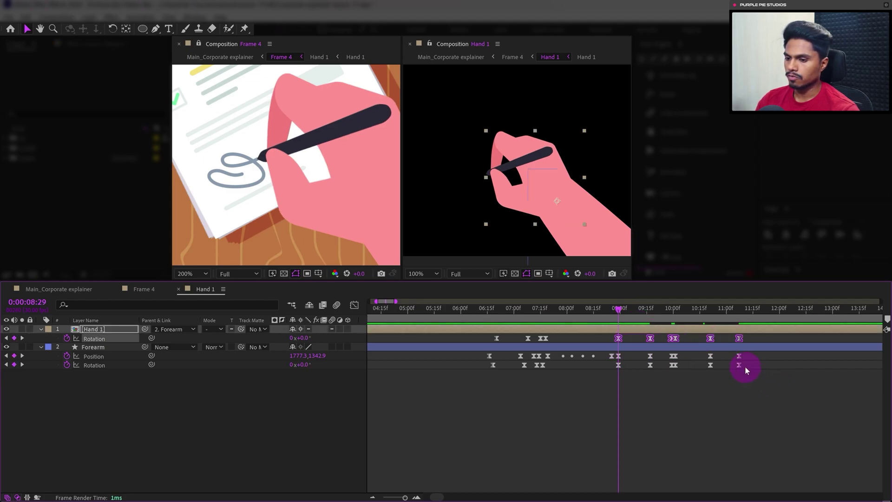
{"action": "left_click_drag", "start_coordinate": [746, 366], "coordinate": [632, 368]}
{"action": "key", "text": "equal"}
{"action": "key", "text": "equal"}
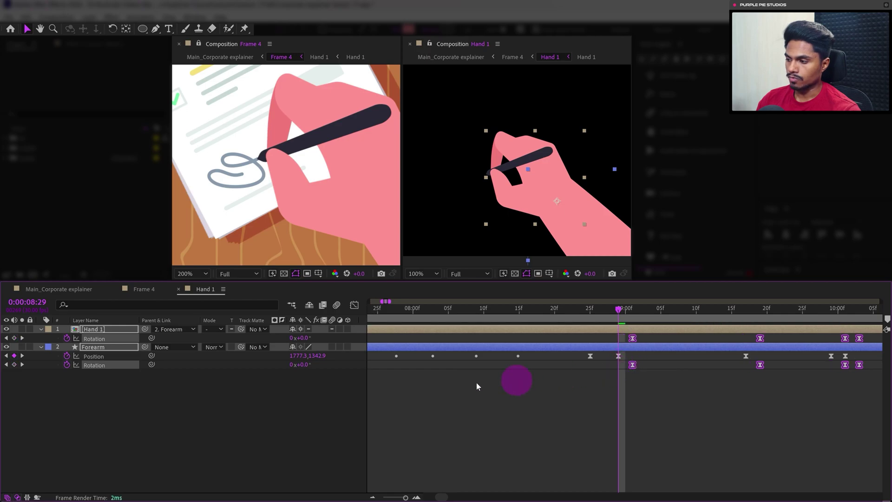
{"action": "left_click", "coordinate": [528, 382]}
Step: Delay the same group of Hand 1 Rotation keyframes by two more frames so the hand trails the forearm
{"action": "key", "text": "minus"}
{"action": "key", "text": "minus"}
{"action": "key", "text": "minus"}
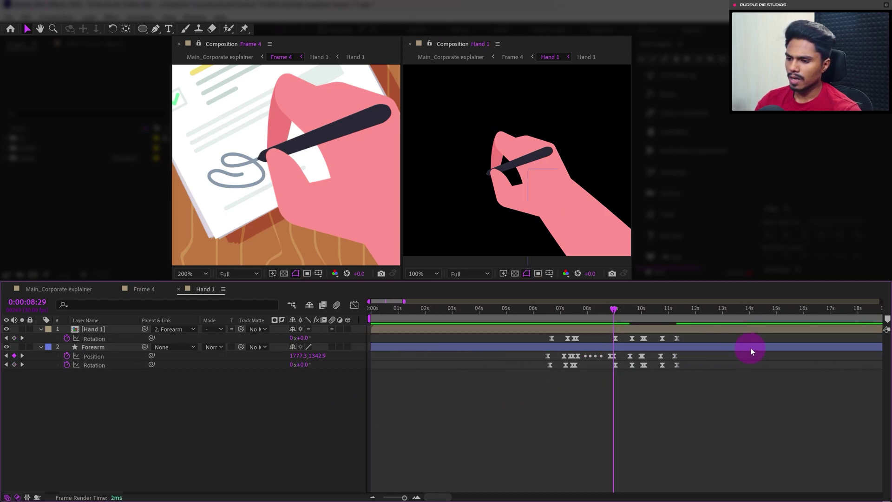
{"action": "left_click_drag", "start_coordinate": [704, 336], "coordinate": [630, 338]}
{"action": "key", "text": "equal"}
{"action": "key", "text": "equal"}
{"action": "left_click", "coordinate": [645, 411]}
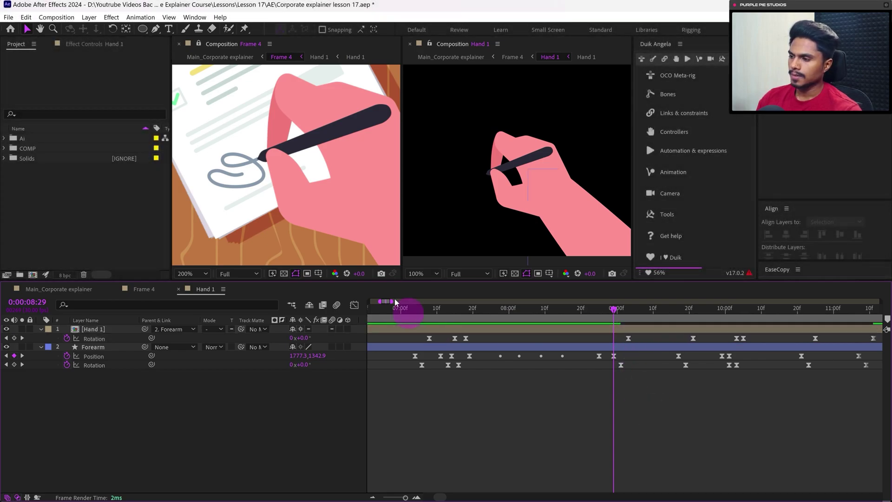
Step: Close the separate Hand 1 viewer, widen the Frame 4 viewer and preview the signing animation in Frame 4
{"action": "left_click", "coordinate": [410, 44]}
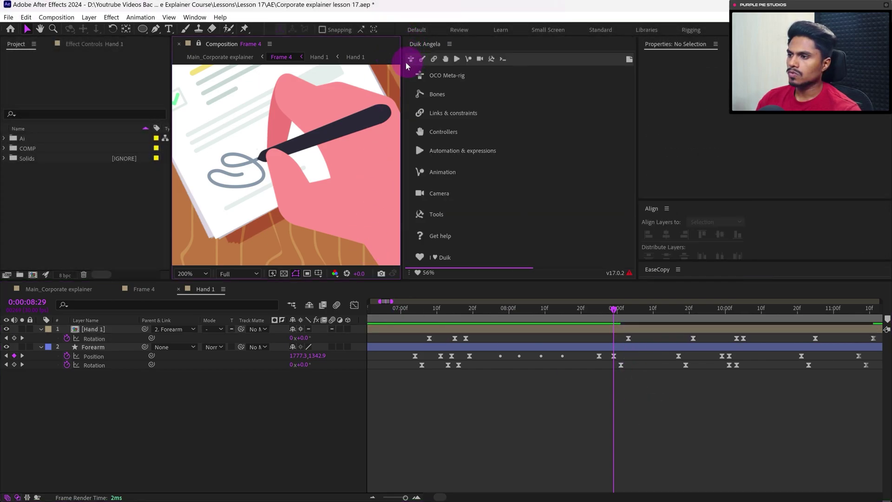
{"action": "left_click_drag", "start_coordinate": [400, 53], "coordinate": [601, 71]}
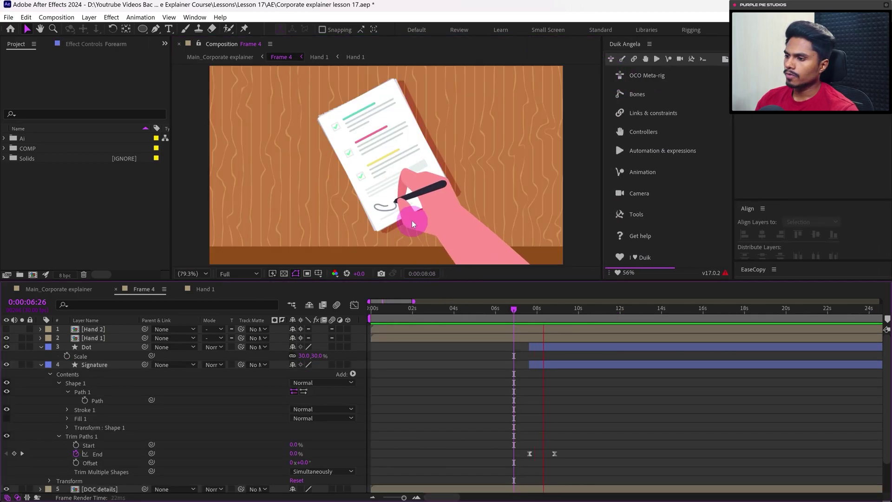
Step: Open the Hand 1 composition and examine the Forearm's Position path around 0:00:07:16, where the signing motion begins
{"action": "left_click", "coordinate": [205, 289]}
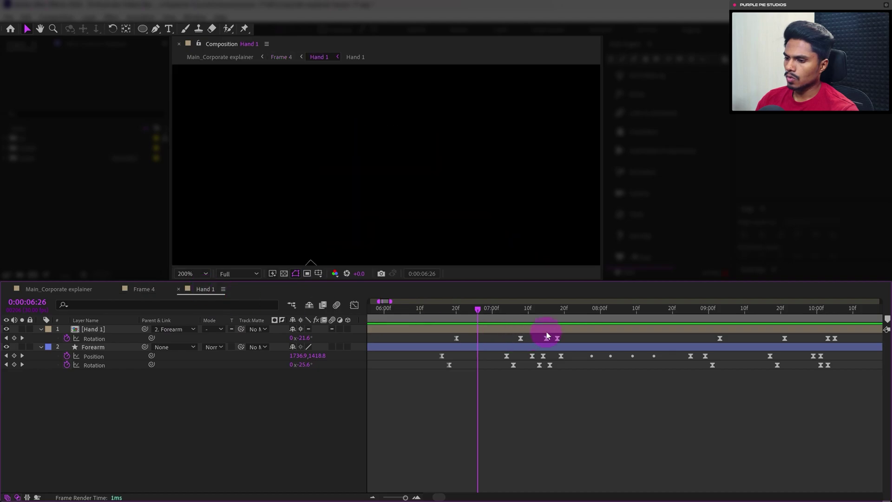
{"action": "left_click", "coordinate": [548, 310]}
{"action": "left_click_drag", "start_coordinate": [548, 312], "coordinate": [549, 313]}
{"action": "left_click", "coordinate": [561, 356]}
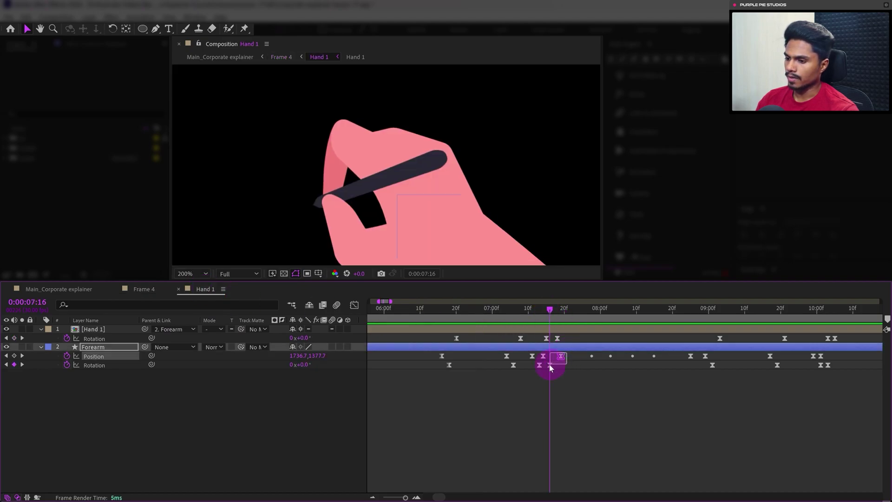
{"action": "scroll", "coordinate": [410, 243], "scroll_direction": "down", "scroll_amount": 1}
{"action": "left_click_drag", "start_coordinate": [410, 243], "coordinate": [384, 151]}
{"action": "key", "text": "v"}
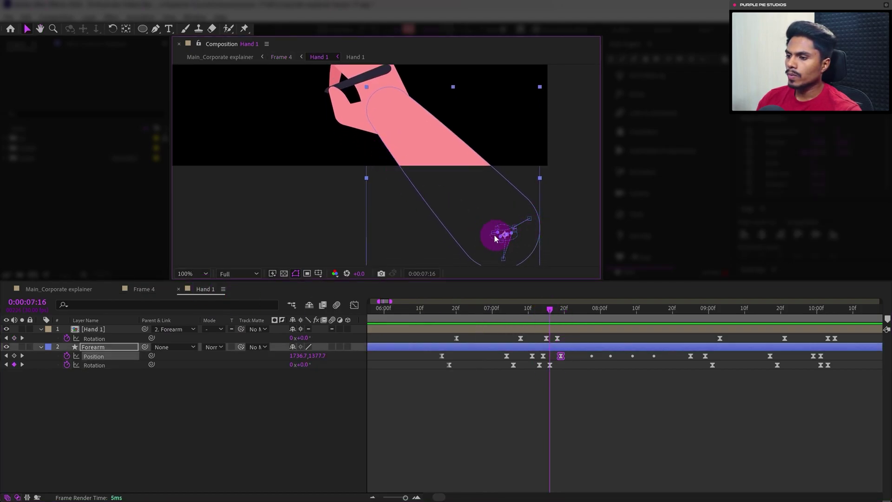
{"action": "left_click", "coordinate": [623, 382]}
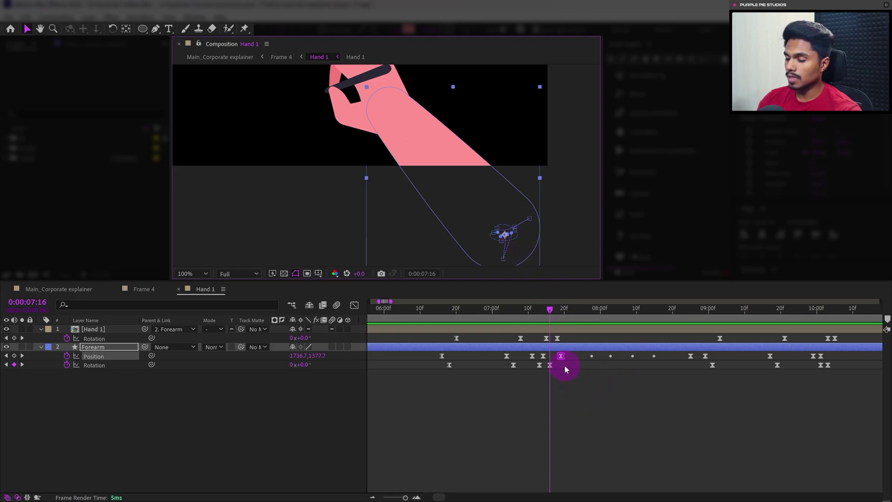
{"action": "left_click", "coordinate": [561, 410]}
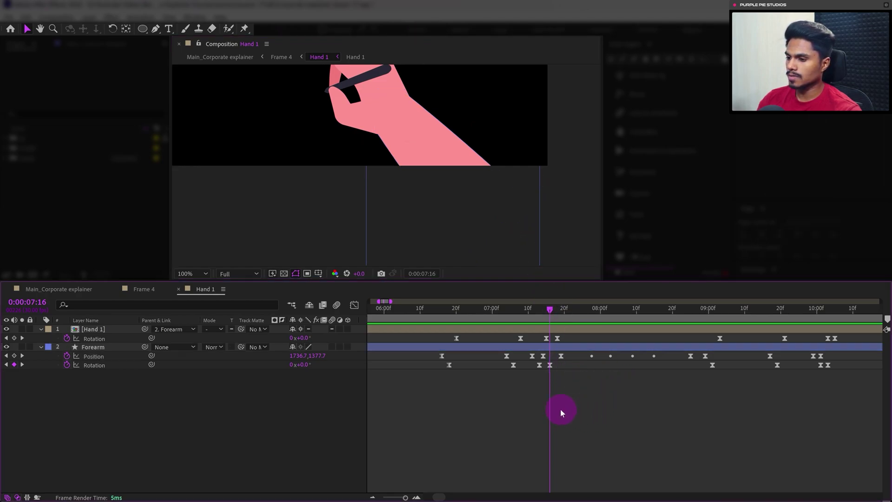
Step: Split the Hand 1 and Forearm layers at 0:00:07:16 and stack Forearm 2 directly beneath the new Hand 1 layer
{"action": "left_click", "coordinate": [98, 349]}
{"action": "left_click", "coordinate": [108, 326]}
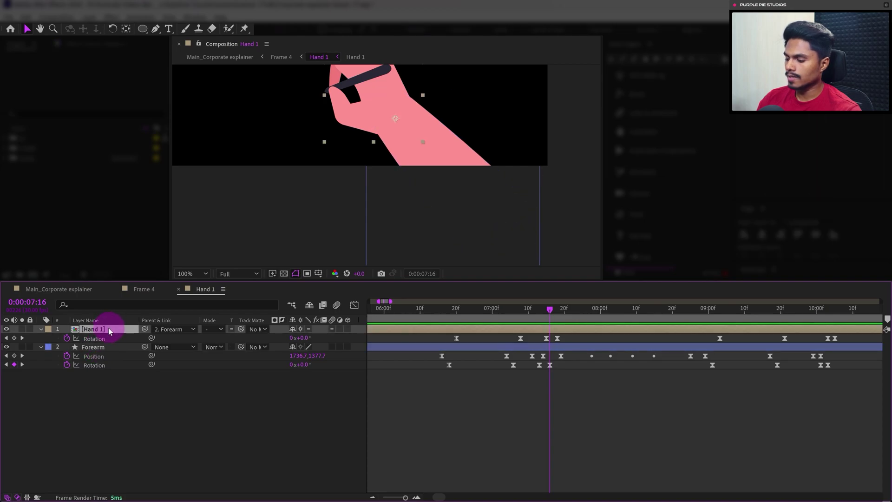
{"action": "left_click", "coordinate": [100, 347], "text": "ctrl"}
{"action": "key", "text": "ctrl+shift+d"}
{"action": "left_click", "coordinate": [238, 381]}
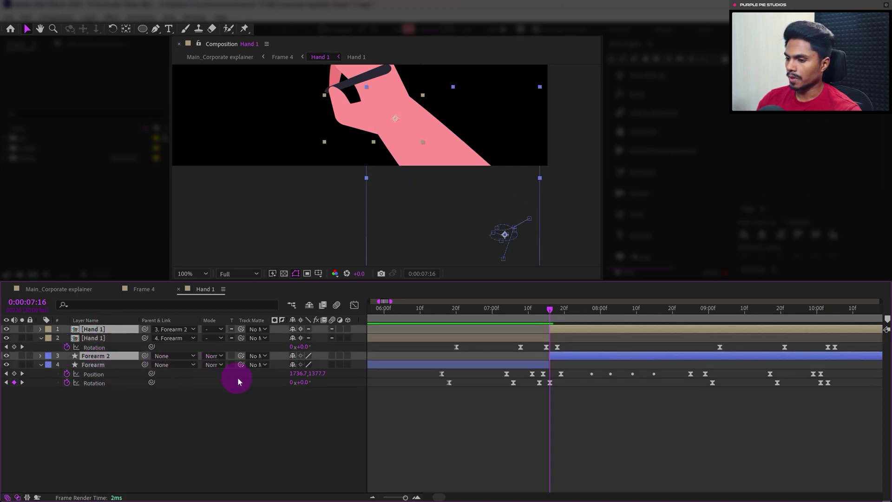
{"action": "left_click_drag", "start_coordinate": [115, 358], "coordinate": [125, 333]}
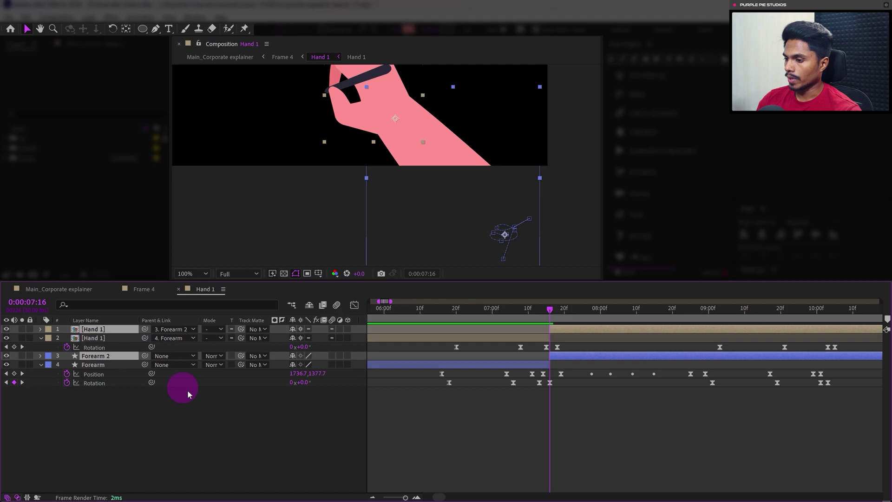
{"action": "left_click", "coordinate": [183, 389]}
Step: Reveal Forearm 2's animated properties and delete its Position keyframes before 0:00:07:16
{"action": "left_click", "coordinate": [106, 343]}
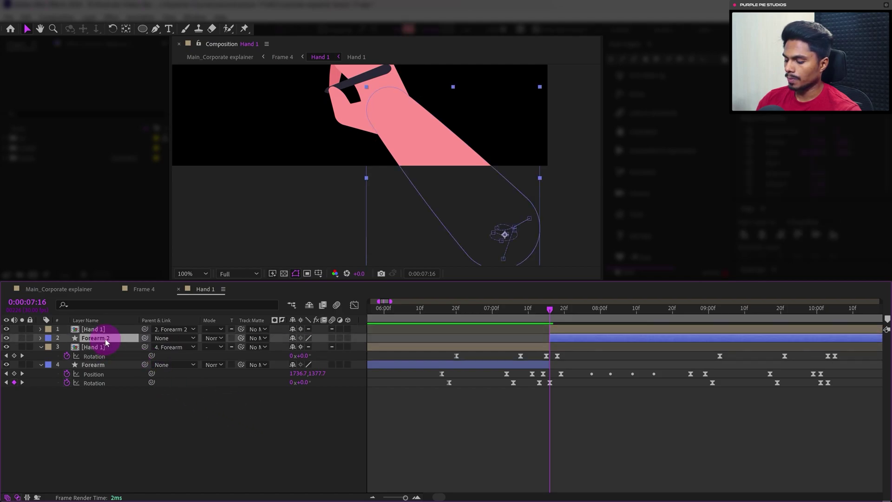
{"action": "key", "text": "u"}
{"action": "left_click", "coordinate": [548, 366]}
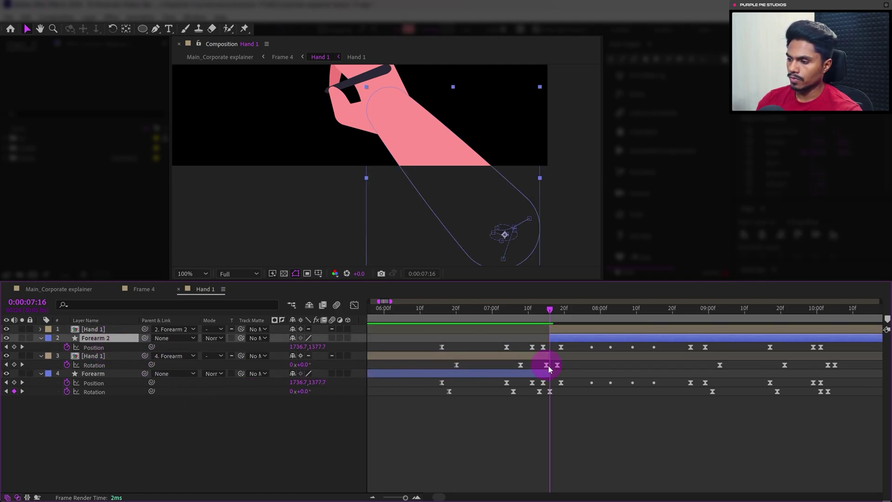
{"action": "left_click_drag", "start_coordinate": [549, 348], "coordinate": [418, 351]}
{"action": "key", "text": "Delete"}
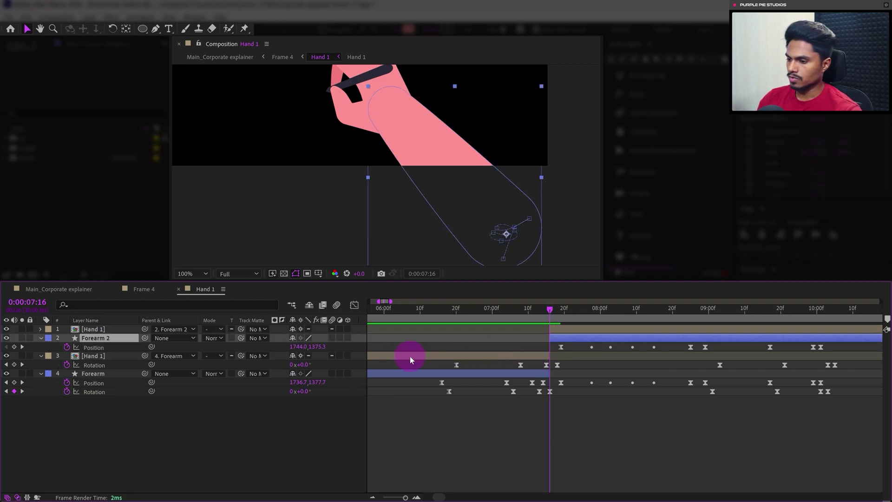
{"action": "left_click", "coordinate": [209, 454]}
Step: Delete the original Forearm layer's Position keyframes after 0:00:07:16, up to 0:00:10:01
{"action": "left_click", "coordinate": [96, 373]}
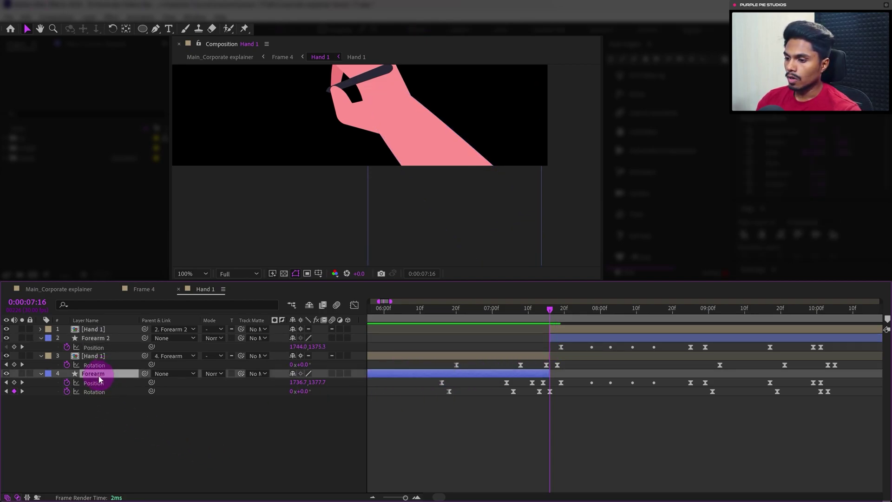
{"action": "left_click_drag", "start_coordinate": [840, 379], "coordinate": [556, 388]}
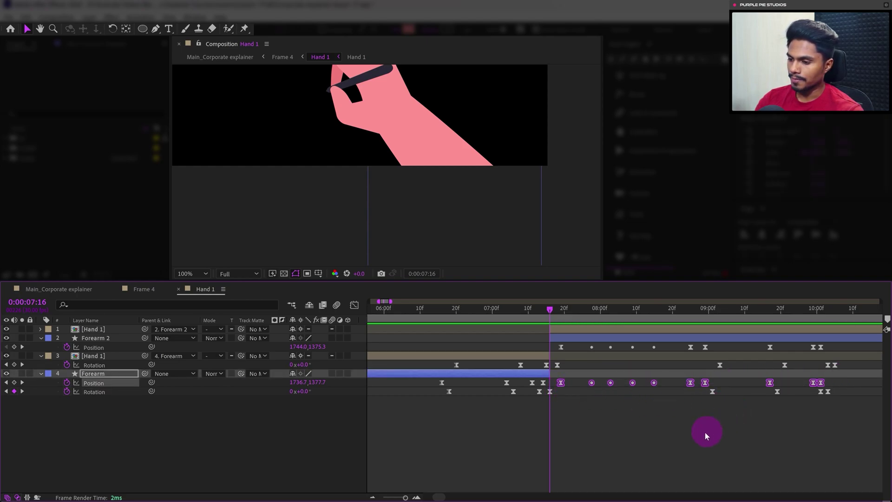
{"action": "key", "text": "Delete"}
Step: Delete the original Forearm's two Position keyframes between 0:00:07:04 and the split at 0:00:07:16
{"action": "left_click_drag", "start_coordinate": [550, 383], "coordinate": [527, 384]}
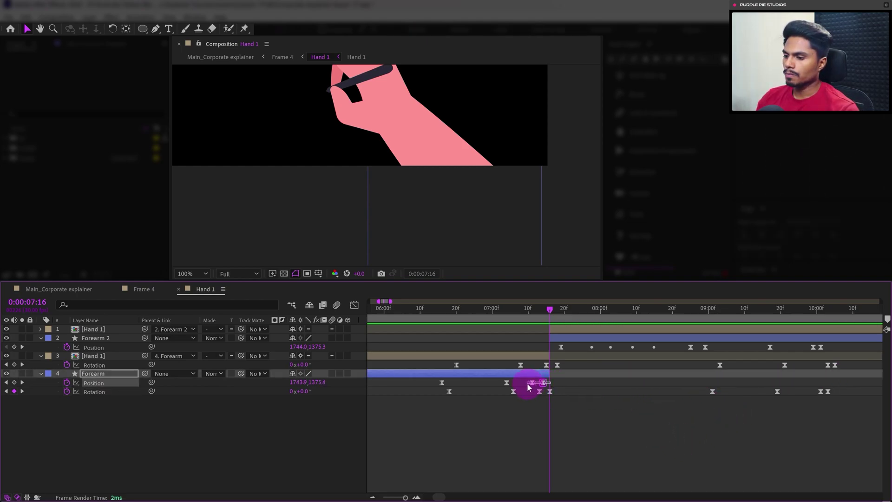
{"action": "left_click", "coordinate": [505, 317]}
{"action": "key", "text": "j"}
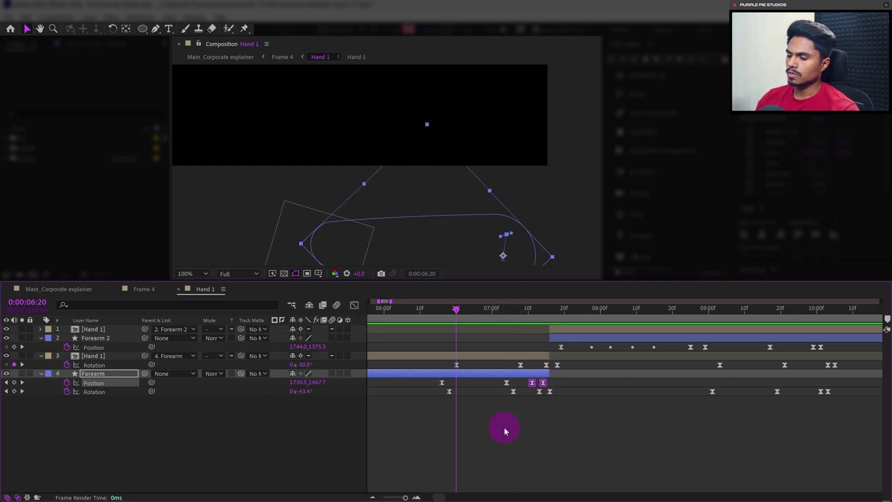
{"action": "key", "text": "k"}
{"action": "mouse_move", "coordinate": [513, 380]}
{"action": "left_mouse_down"}
{"action": "mouse_move", "coordinate": [498, 386]}
{"action": "mouse_move", "coordinate": [539, 389]}
{"action": "mouse_move", "coordinate": [519, 386]}
{"action": "left_mouse_up"}
{"action": "key", "text": "Delete"}
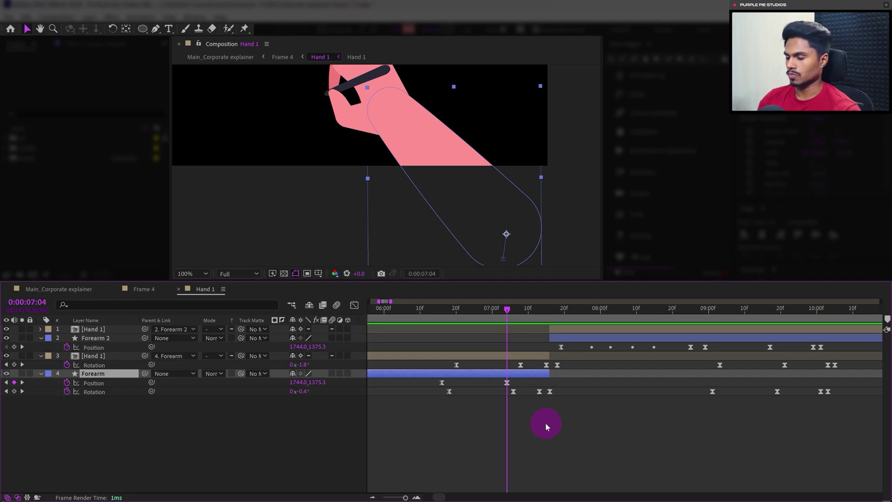
Step: Fit the whole Hand 1 composition in the viewer and preview the hand animation through its exit
{"action": "left_click", "coordinate": [546, 423]}
{"action": "left_click", "coordinate": [428, 312]}
{"action": "key", "text": "shift+/"}
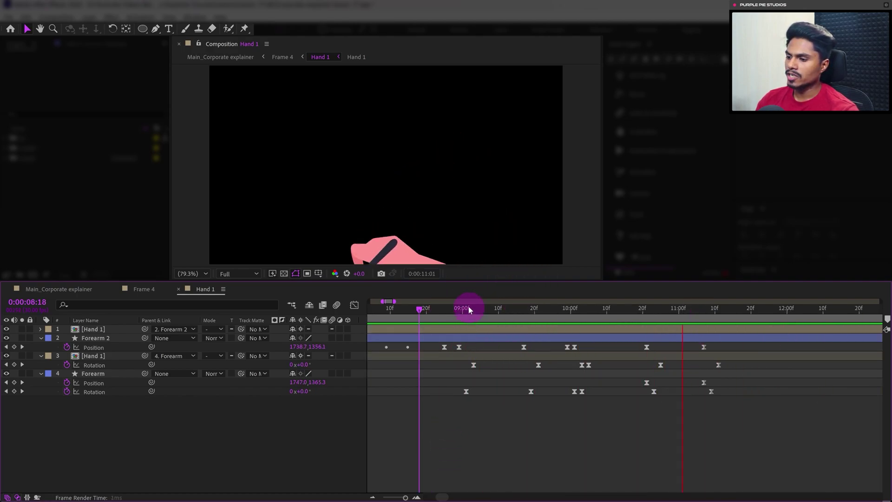
Step: Tighten the hand and forearm keyframe groups after 0:00:09:04 by moving each earlier, with the last Position keyframes at about 0:00:10:15
{"action": "left_click_drag", "start_coordinate": [470, 308], "coordinate": [506, 326]}
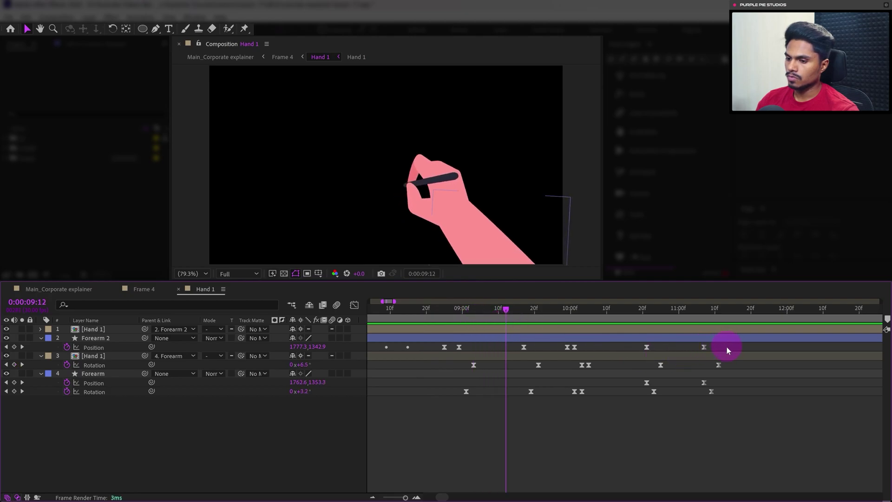
{"action": "left_click_drag", "start_coordinate": [726, 346], "coordinate": [509, 392]}
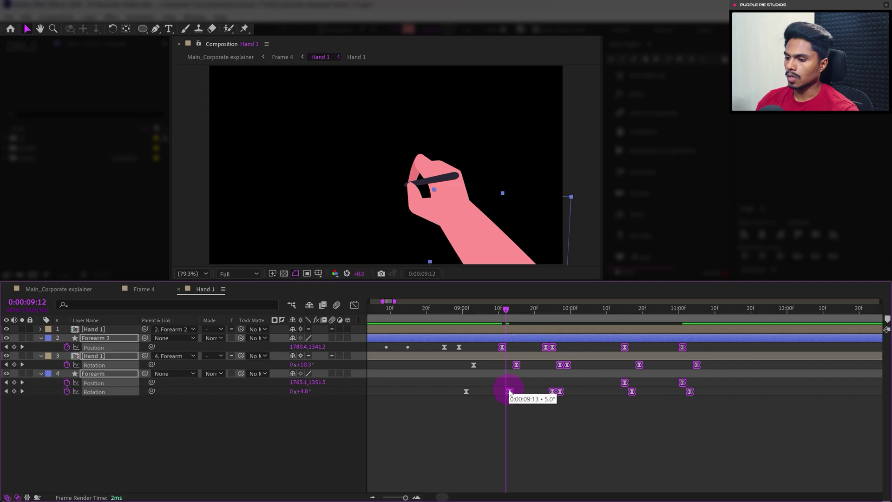
{"action": "left_click_drag", "start_coordinate": [716, 343], "coordinate": [537, 393]}
{"action": "left_click_drag", "start_coordinate": [697, 343], "coordinate": [596, 393]}
{"action": "left_click_drag", "start_coordinate": [677, 353], "coordinate": [627, 405]}
{"action": "left_click_drag", "start_coordinate": [654, 391], "coordinate": [634, 393]}
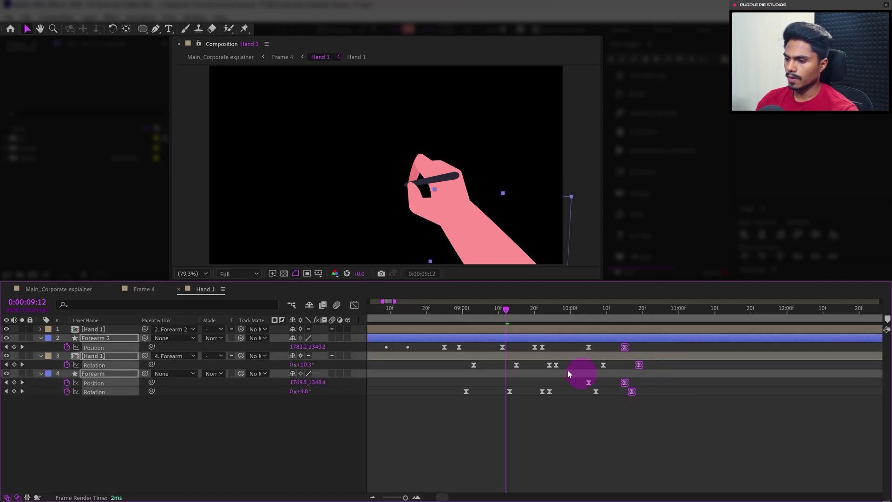
Step: Return to the Frame 4 composition and preview the signing animation from 0:00:06:29
{"action": "left_click", "coordinate": [437, 310]}
{"action": "left_click", "coordinate": [467, 448]}
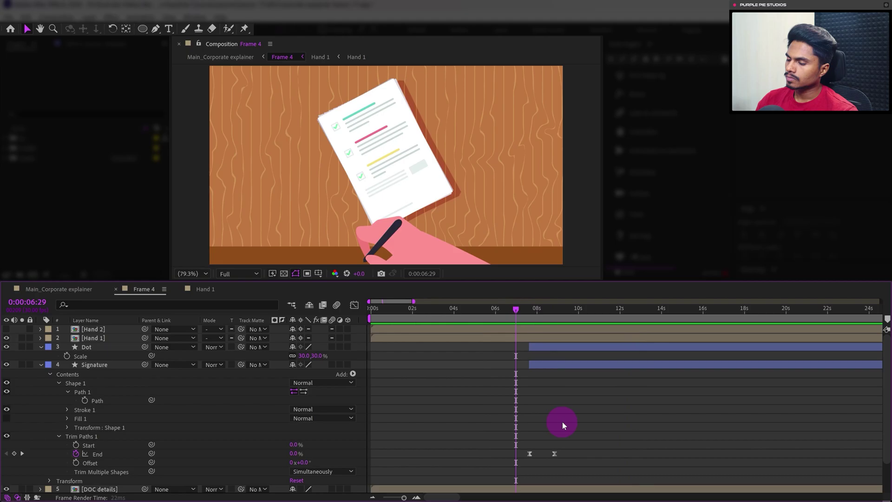
{"action": "key", "text": "space"}
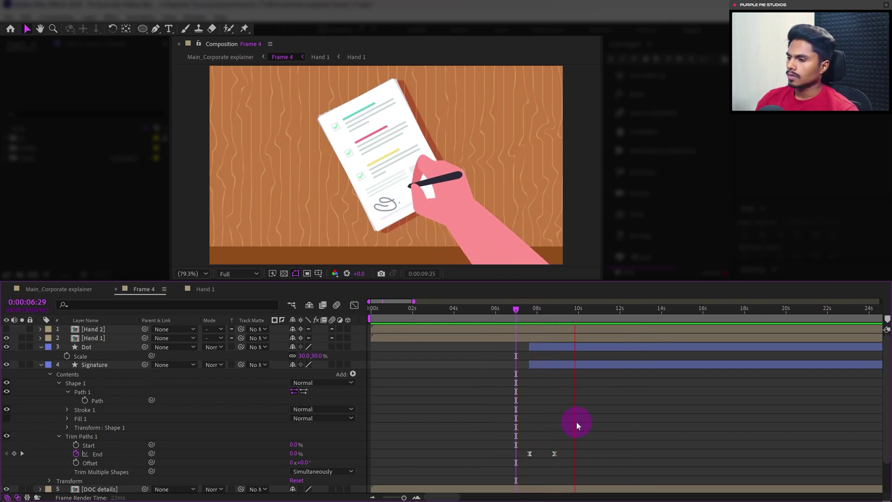
Step: Trim the start of the Dot layer to 0:00:10:03, where the pen touches the paper
{"action": "left_click_drag", "start_coordinate": [557, 314], "coordinate": [575, 314]}
{"action": "left_click", "coordinate": [131, 355]}
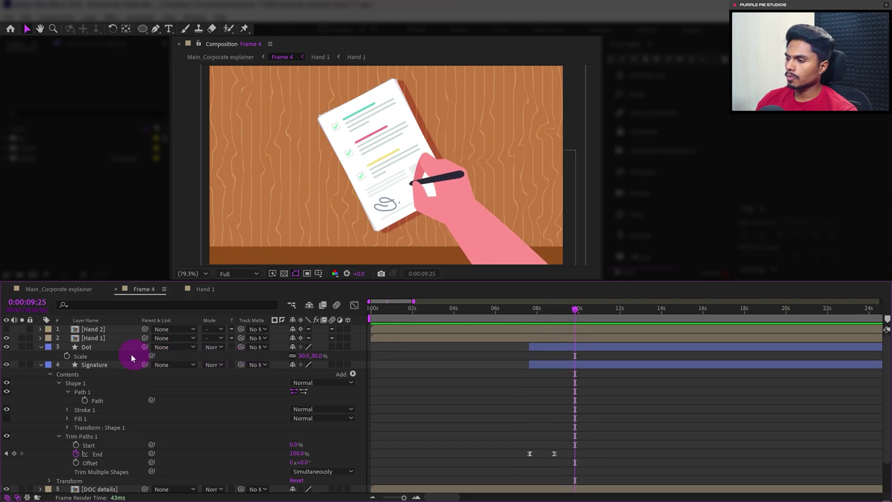
{"action": "left_click", "coordinate": [98, 352]}
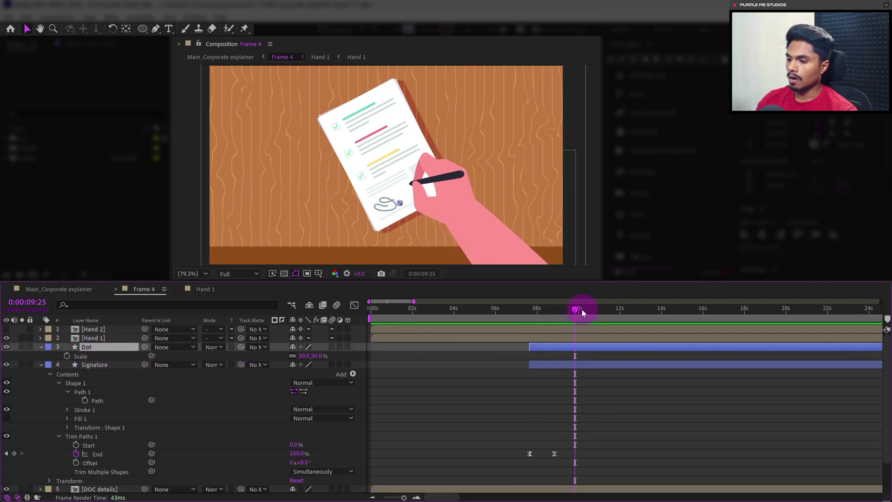
{"action": "left_click_drag", "start_coordinate": [582, 310], "coordinate": [552, 320]}
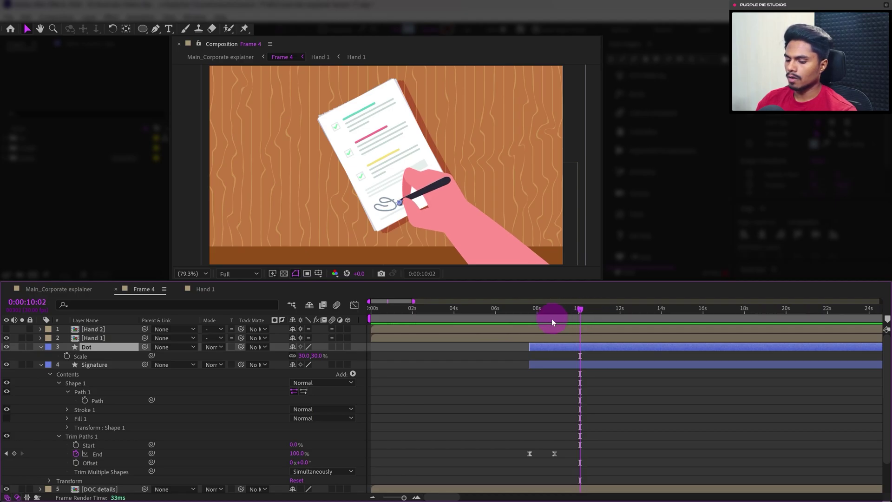
{"action": "key", "text": "Page_Down"}
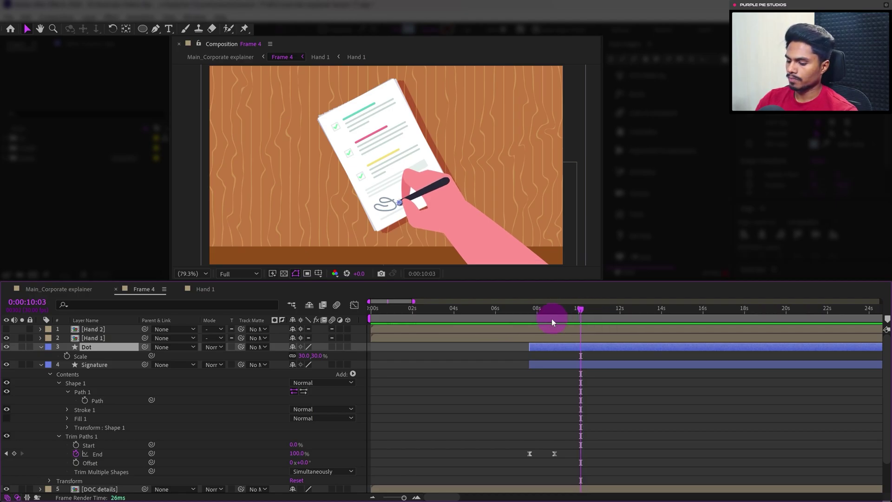
{"action": "key", "text": "alt+bracketleft"}
{"action": "left_click", "coordinate": [614, 381]}
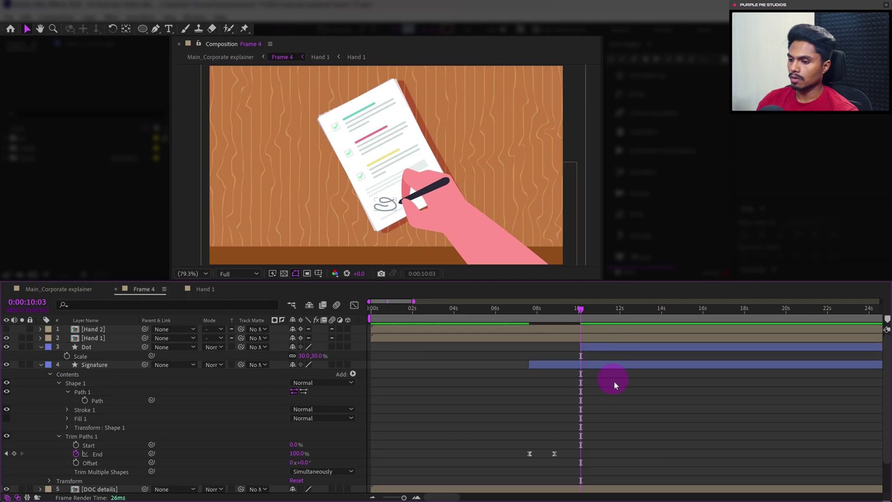
Step: Preview Frame 4 from 0:00:06:16 to check the dot's timing against the hand
{"action": "left_click", "coordinate": [602, 348]}
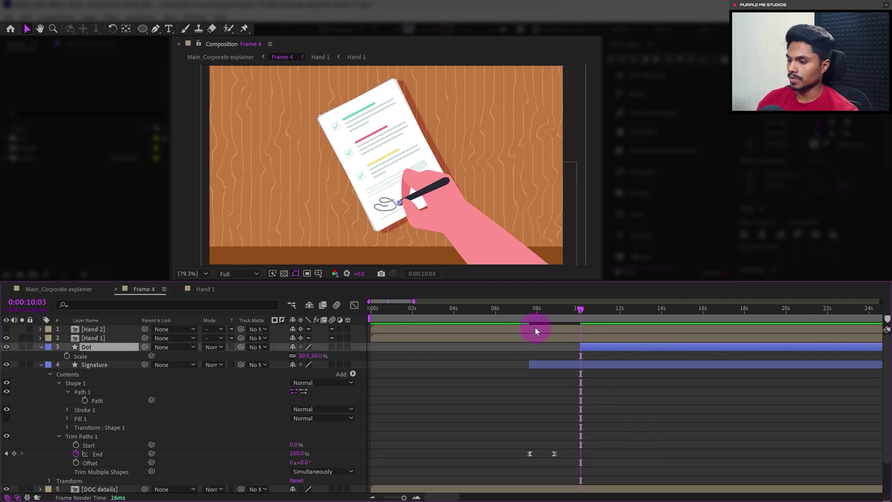
{"action": "left_click", "coordinate": [510, 309]}
{"action": "left_click", "coordinate": [557, 424]}
{"action": "key", "text": "space"}
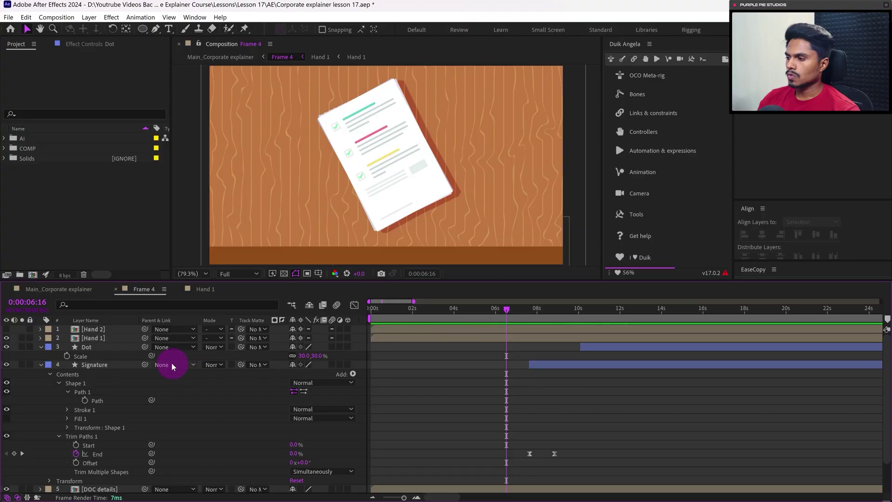
Step: Make the Hand 2 layer visible in Frame 4 and open its composition
{"action": "left_click", "coordinate": [91, 329]}
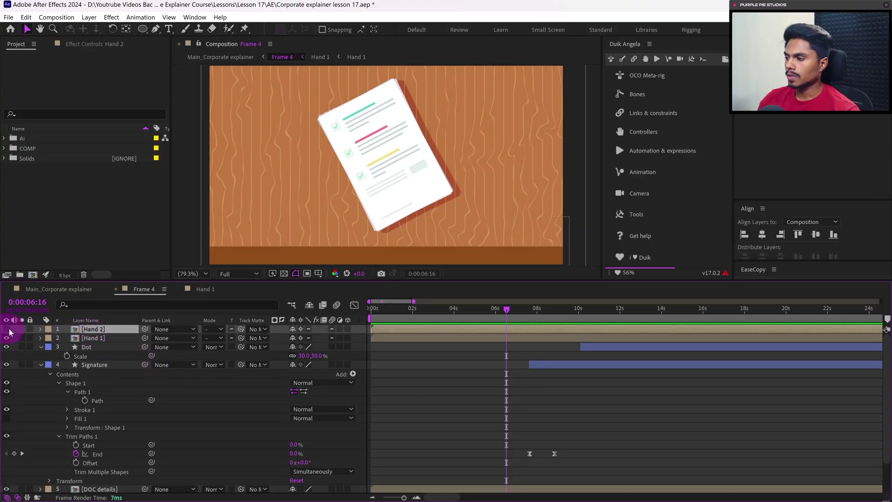
{"action": "left_click", "coordinate": [7, 330]}
{"action": "left_click", "coordinate": [97, 331]}
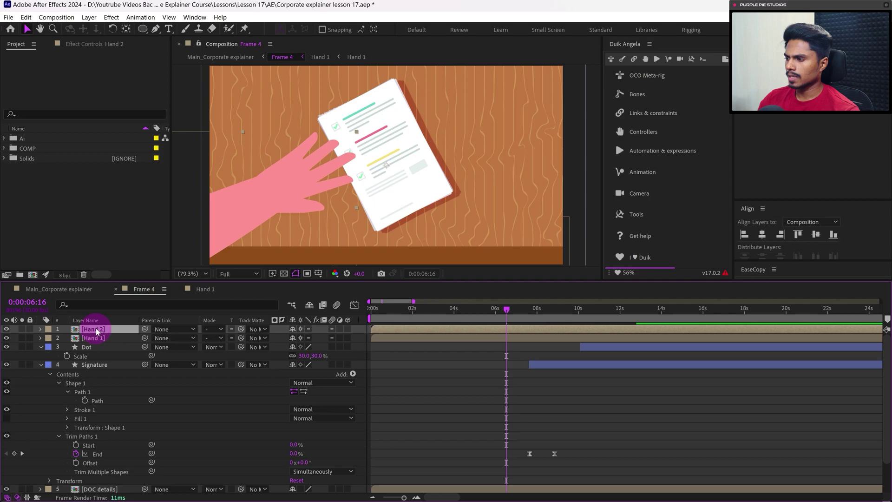
{"action": "double_click", "coordinate": [96, 332]}
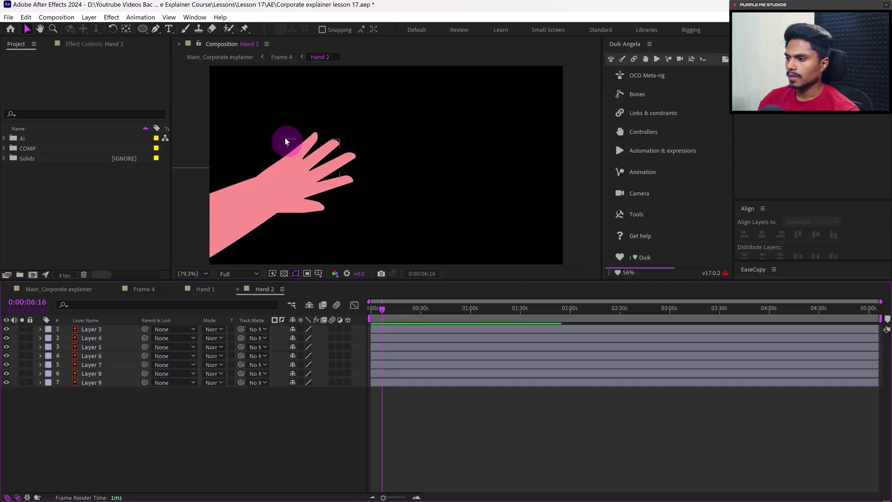
Step: Pre-compose Layers 3 to 8 of the palm and fingers into a new composition, leaving the forearm Layer 9 separate
{"action": "left_click_drag", "start_coordinate": [262, 114], "coordinate": [365, 224]}
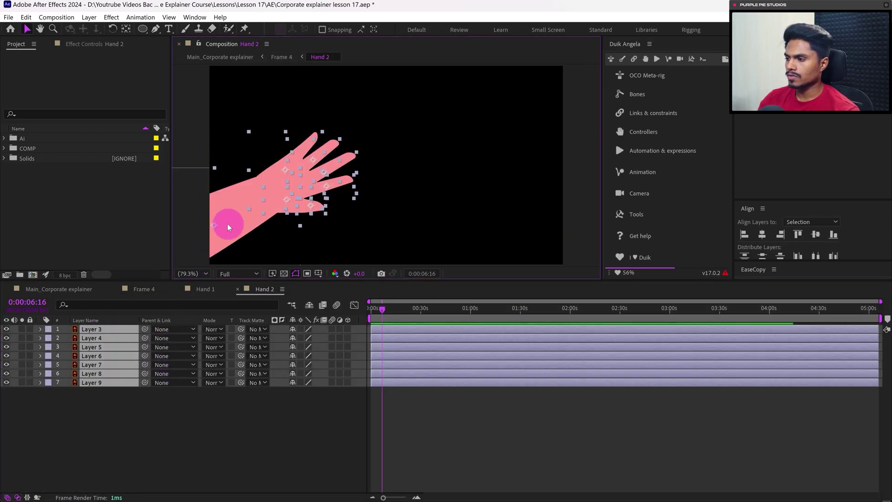
{"action": "left_click", "coordinate": [224, 245], "text": "shift"}
{"action": "right_click", "coordinate": [111, 335]}
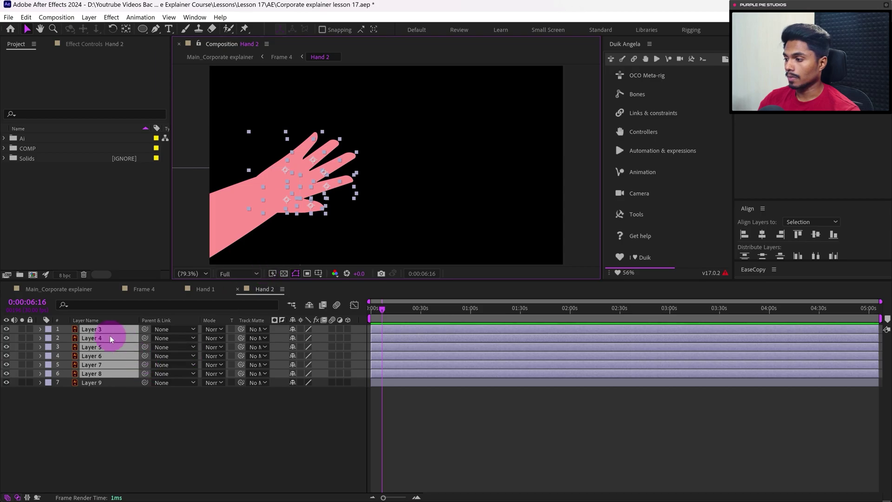
{"action": "left_click", "coordinate": [156, 263]}
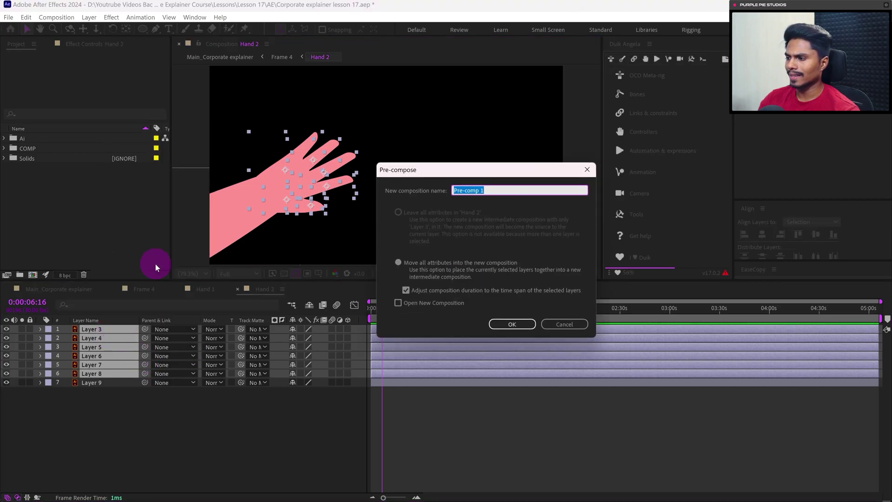
{"action": "key", "text": "Return"}
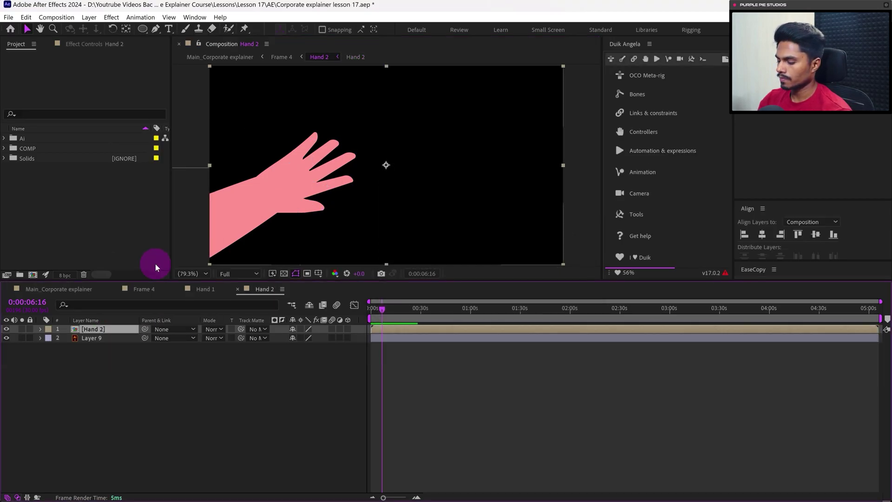
Step: Create shapes from the forearm's vector Layer 9 and delete the original Layer 9
{"action": "left_click", "coordinate": [114, 337]}
{"action": "left_click_drag", "start_coordinate": [230, 212], "coordinate": [246, 179]}
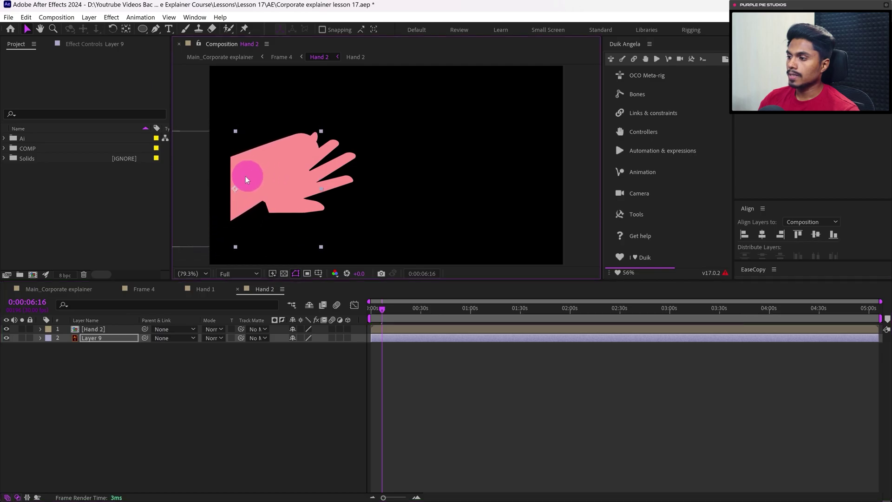
{"action": "right_click", "coordinate": [106, 339]}
{"action": "mouse_move", "coordinate": [143, 253]}
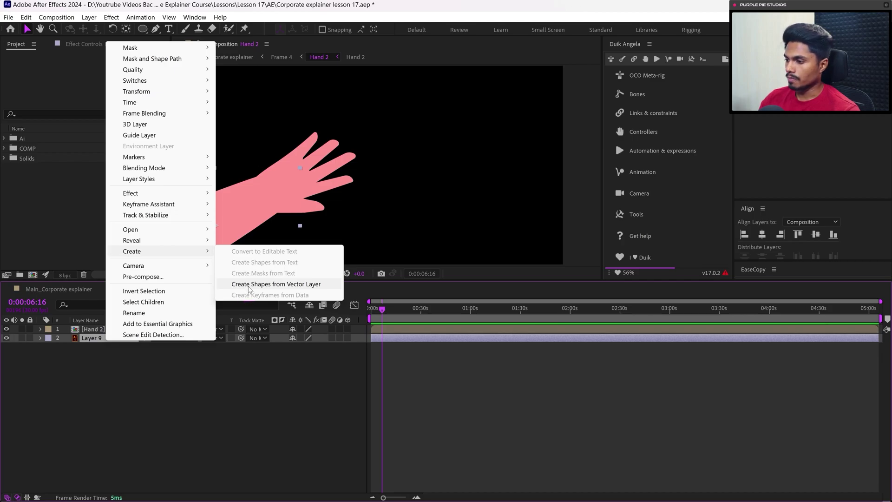
{"action": "left_click", "coordinate": [249, 285]}
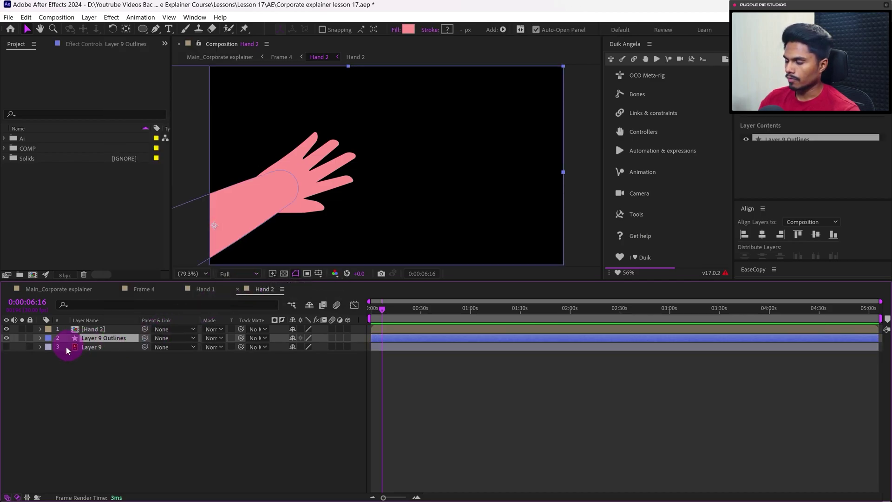
{"action": "left_click", "coordinate": [95, 347]}
{"action": "key", "text": "Delete"}
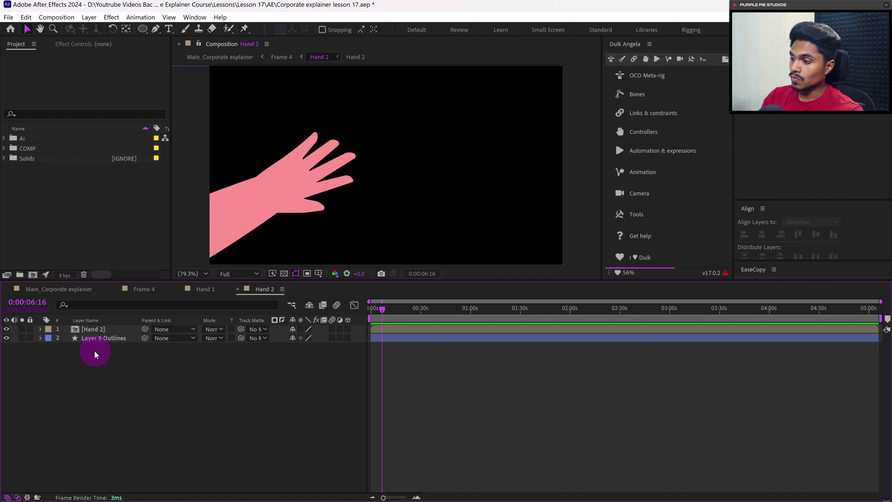
Step: Place the anchor point of Layer 9 Outlines at the forearm's rounded off-frame end and the nested Hand 2 layer's anchor at the wrist
{"action": "left_click", "coordinate": [92, 339]}
{"action": "scroll", "coordinate": [330, 183], "scroll_direction": "down", "scroll_amount": 1}
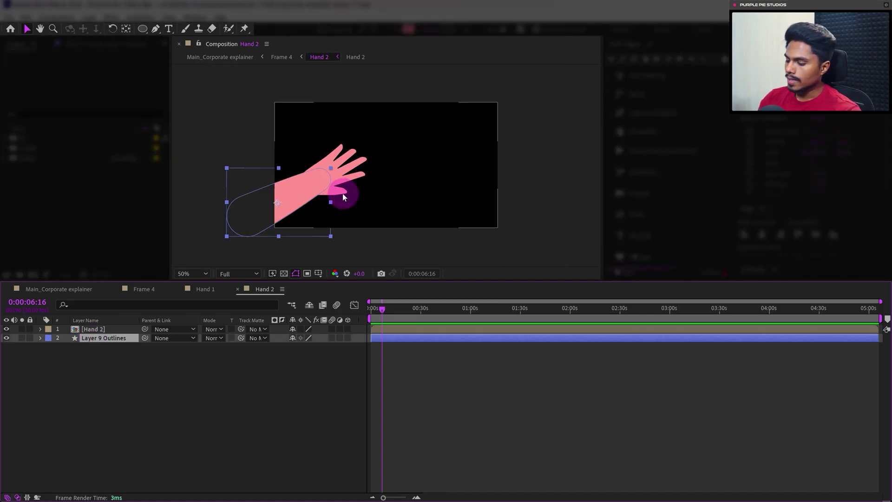
{"action": "key", "text": "y"}
{"action": "left_click_drag", "start_coordinate": [279, 203], "coordinate": [246, 221]}
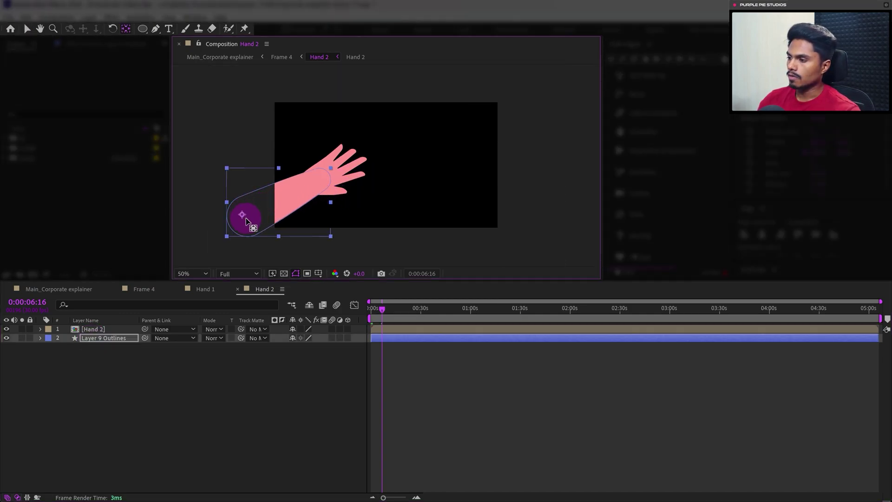
{"action": "left_click", "coordinate": [99, 329]}
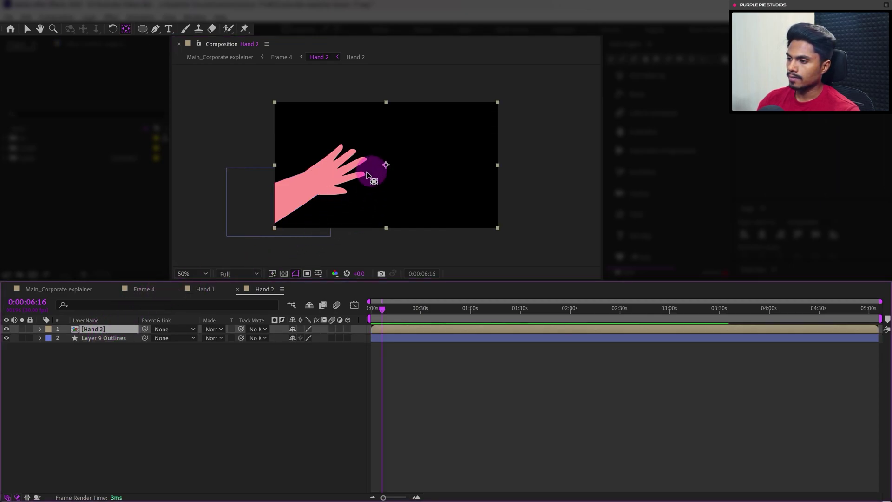
{"action": "left_click", "coordinate": [329, 180]}
{"action": "left_click_drag", "start_coordinate": [330, 178], "coordinate": [314, 183]}
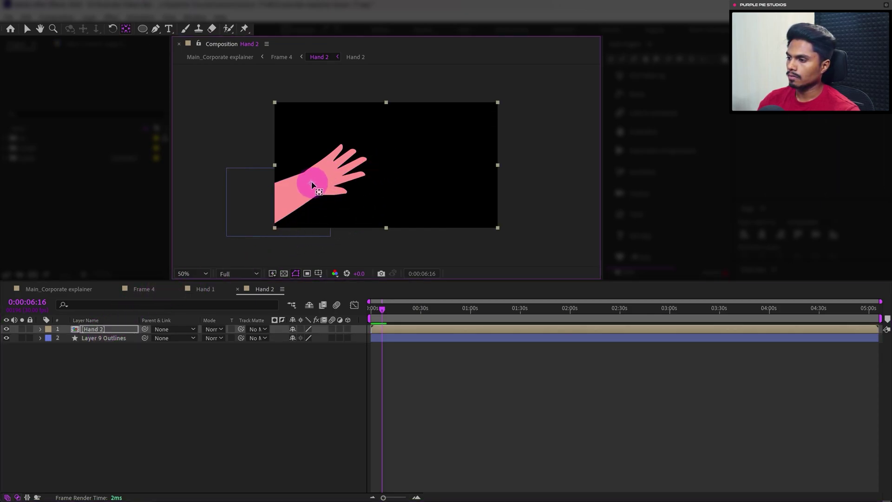
Step: Collapse the transformations of the nested Hand 2 layer and parent it to Layer 9 Outlines
{"action": "left_click", "coordinate": [300, 329]}
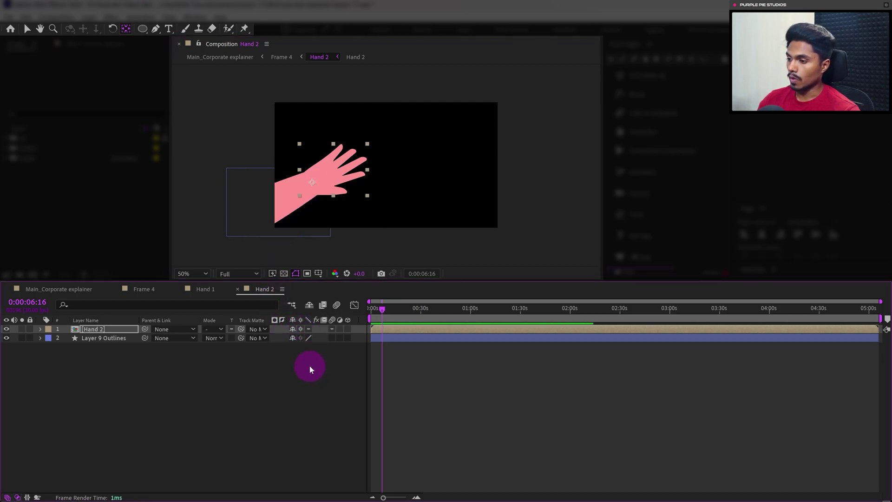
{"action": "left_click_drag", "start_coordinate": [145, 330], "coordinate": [107, 337]}
Step: Add Rotation and Position keyframes to Layer 9 Outlines at 0:00:06:16 and show both animated properties
{"action": "left_click", "coordinate": [106, 338]}
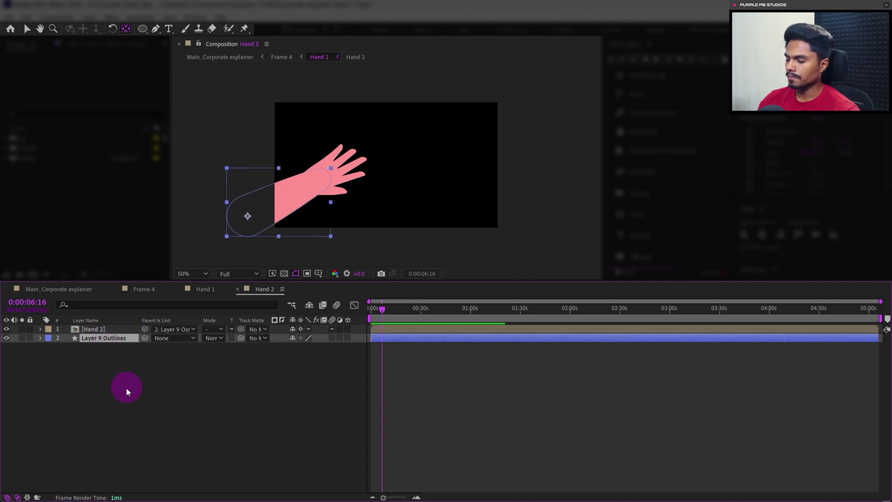
{"action": "key", "text": "r"}
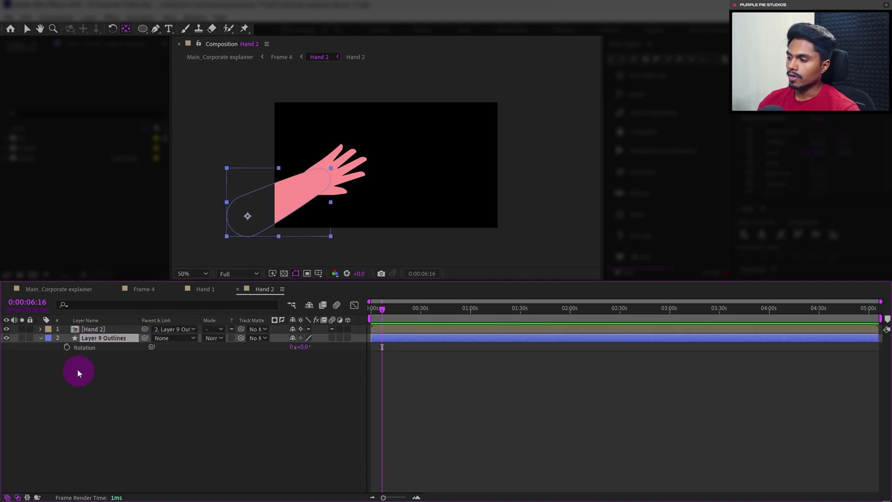
{"action": "left_click", "coordinate": [66, 347]}
{"action": "key", "text": "p"}
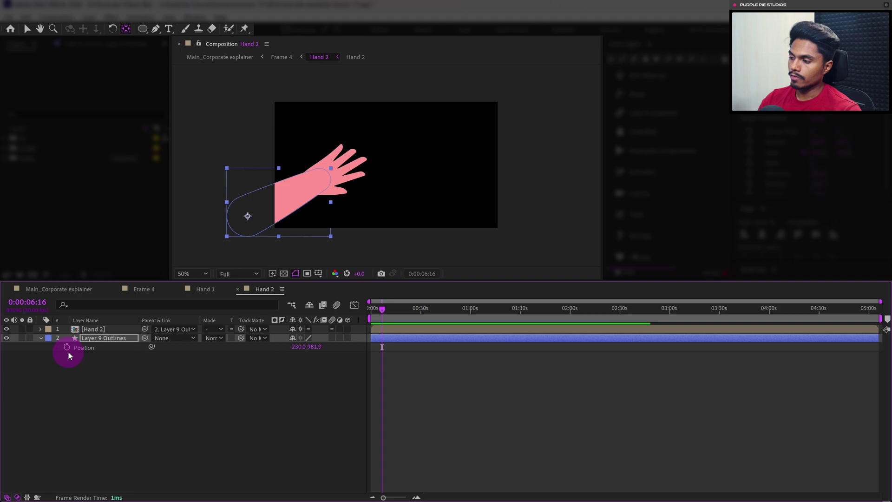
{"action": "left_click", "coordinate": [67, 348]}
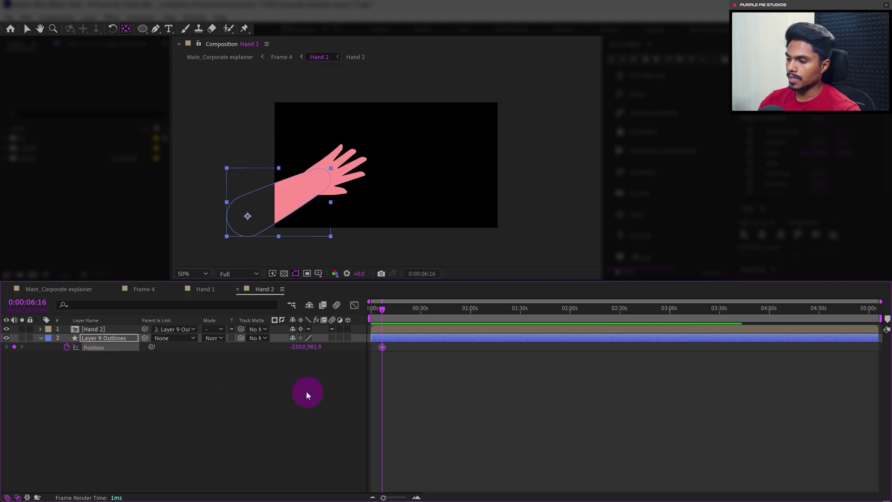
{"action": "key", "text": "u"}
{"action": "key", "text": "u"}
Step: Add matching Position and Rotation keyframes to Layer 9 Outlines at 0:00:07:02
{"action": "scroll", "coordinate": [443, 411], "scroll_direction": "up", "scroll_amount": 5}
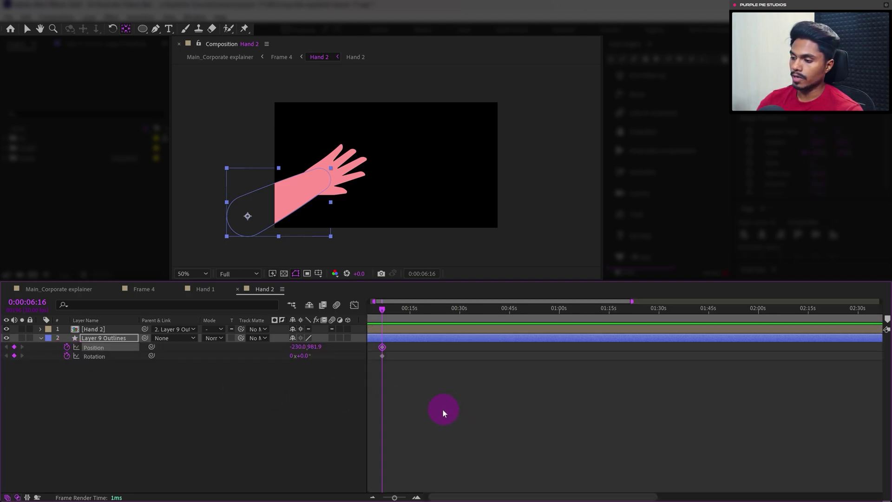
{"action": "left_click_drag", "start_coordinate": [451, 408], "coordinate": [502, 405]}
{"action": "left_click", "coordinate": [504, 405]}
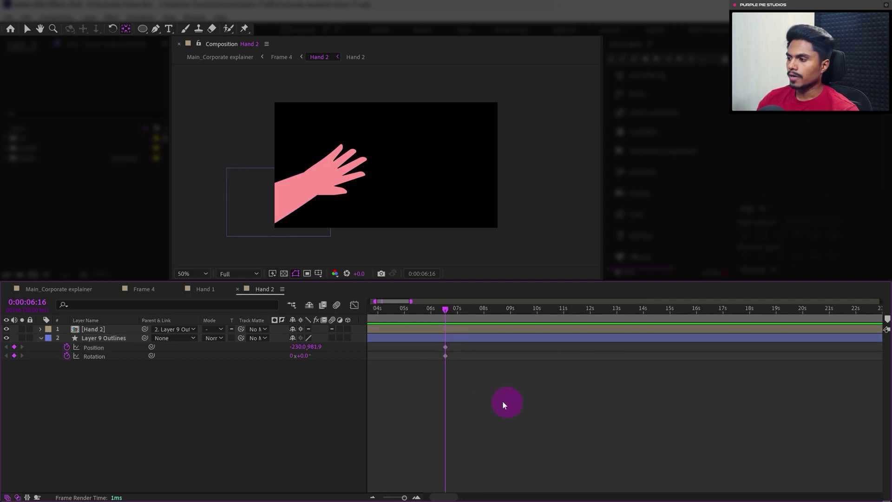
{"action": "left_click", "coordinate": [27, 302]}
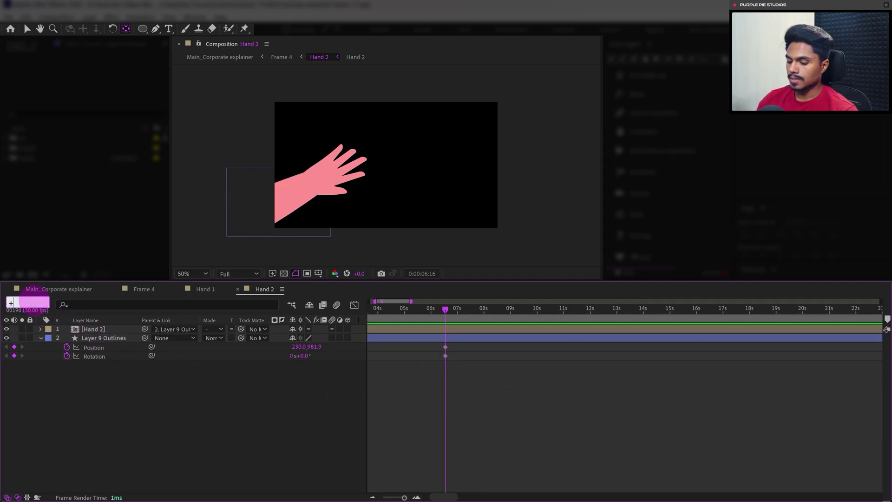
{"action": "key", "text": "Return"}
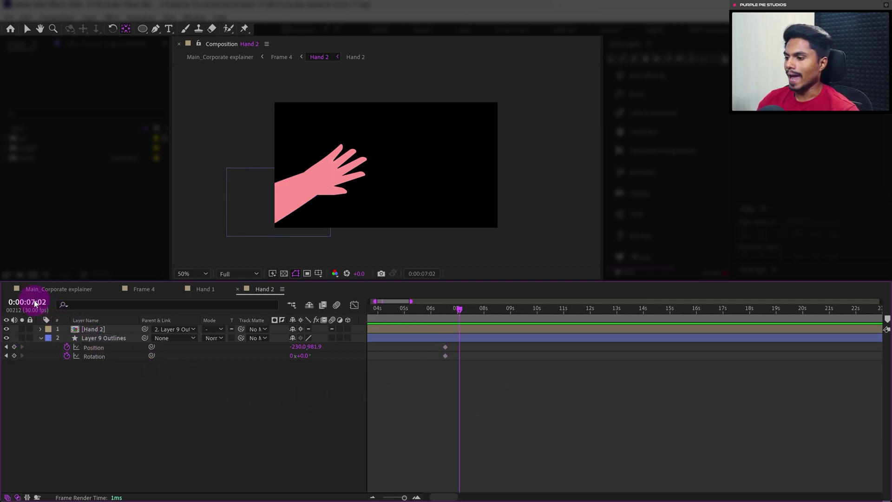
{"action": "left_click", "coordinate": [14, 347]}
{"action": "left_click", "coordinate": [14, 356]}
Step: At 0:00:06:16, rotate Layer 9 Outlines to 36° and move it off-frame to position -290.0, 1281.9
{"action": "key", "text": "j"}
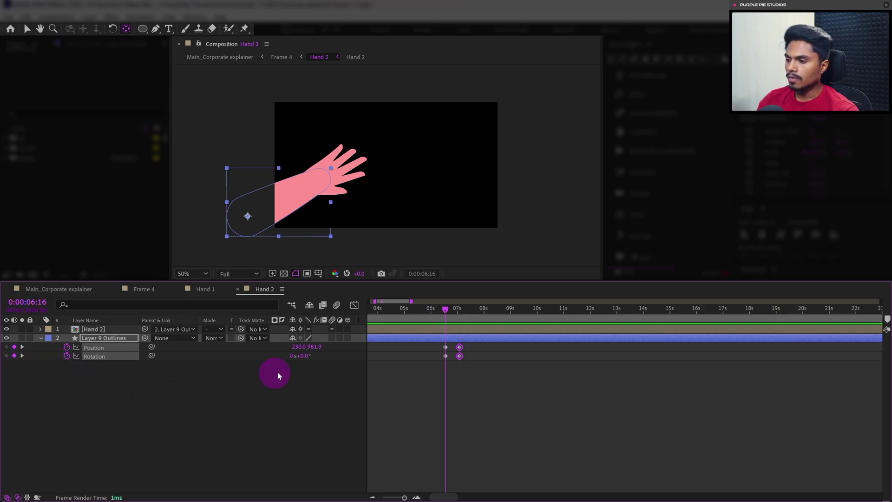
{"action": "left_click_drag", "start_coordinate": [304, 357], "coordinate": [324, 355]}
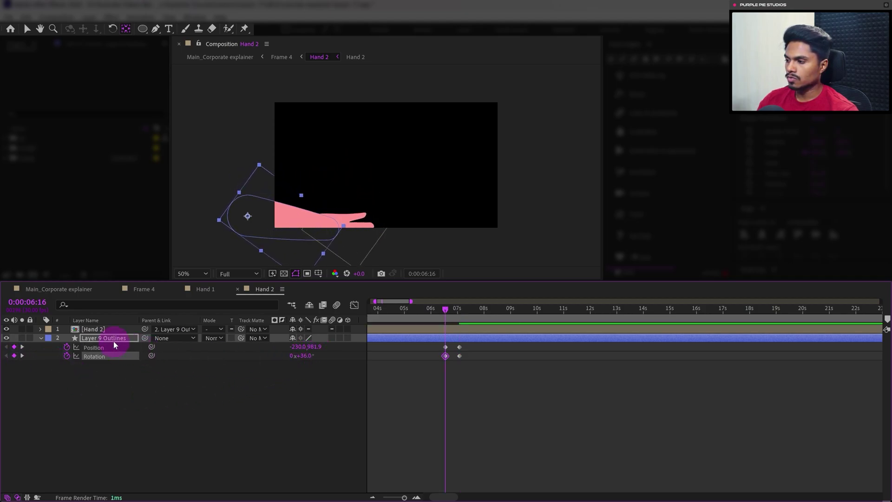
{"action": "key", "text": "shift+Down"}
{"action": "key", "text": "shift+Down"}
{"action": "key", "text": "shift+Down"}
{"action": "key", "text": "shift+Down"}
{"action": "key", "text": "shift+Down"}
{"action": "key", "text": "shift+Down"}
{"action": "key", "text": "shift+Down"}
{"action": "key", "text": "shift+Down"}
{"action": "key", "text": "shift+Down"}
{"action": "key", "text": "shift+Down"}
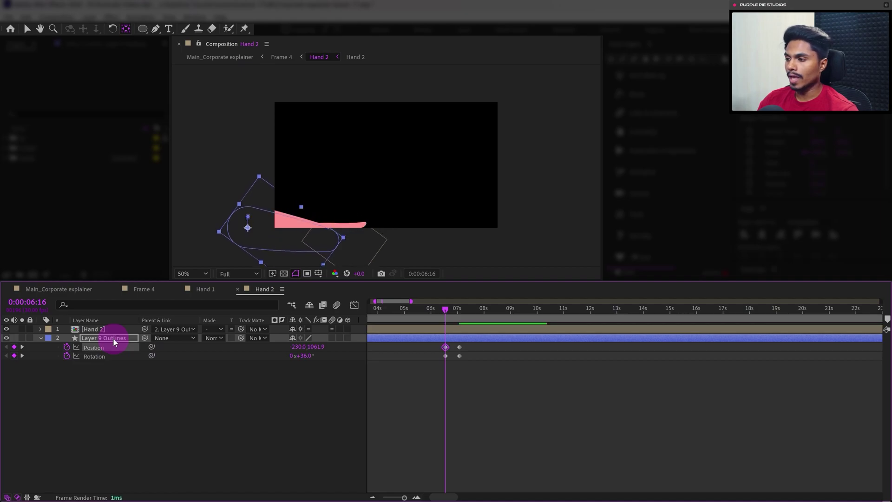
{"action": "key", "text": "shift+Left"}
{"action": "key", "text": "shift+Left"}
{"action": "key", "text": "shift+Left"}
{"action": "key", "text": "shift+Left"}
{"action": "key", "text": "shift+Left"}
{"action": "key", "text": "shift+Left"}
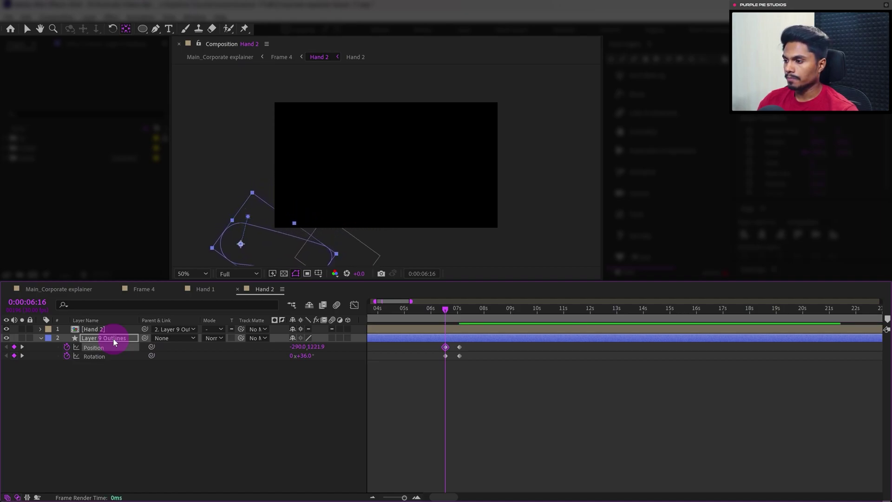
{"action": "key", "text": "shift+Down"}
{"action": "key", "text": "shift+Down"}
{"action": "key", "text": "shift+Down"}
{"action": "key", "text": "shift+Down"}
{"action": "key", "text": "shift+Down"}
{"action": "key", "text": "shift+Down"}
{"action": "key", "text": "shift+Down"}
{"action": "key", "text": "shift+Down"}
{"action": "key", "text": "shift+Down"}
{"action": "key", "text": "shift+Down"}
Step: Keyframe the nested Hand 2 layer's rotation at 0:00:06:16 and 0:00:07:02, with 7° at the first keyframe
{"action": "left_click", "coordinate": [95, 329]}
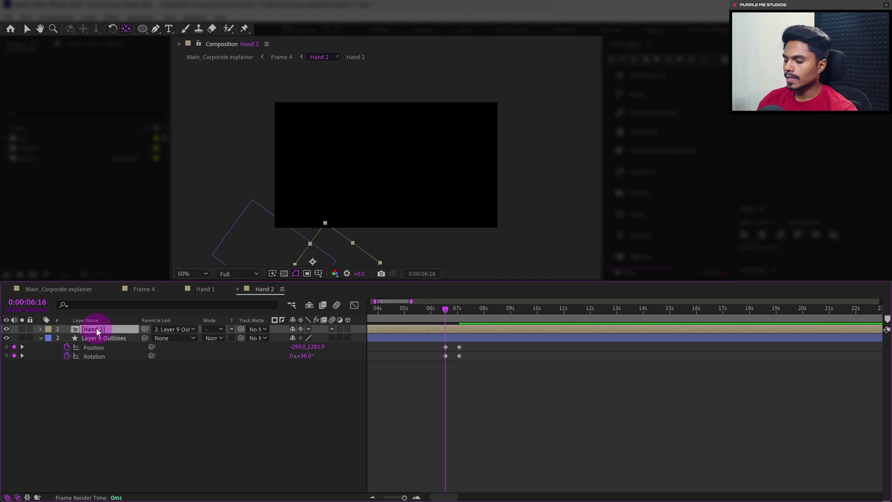
{"action": "key", "text": "r"}
{"action": "left_click", "coordinate": [66, 338]}
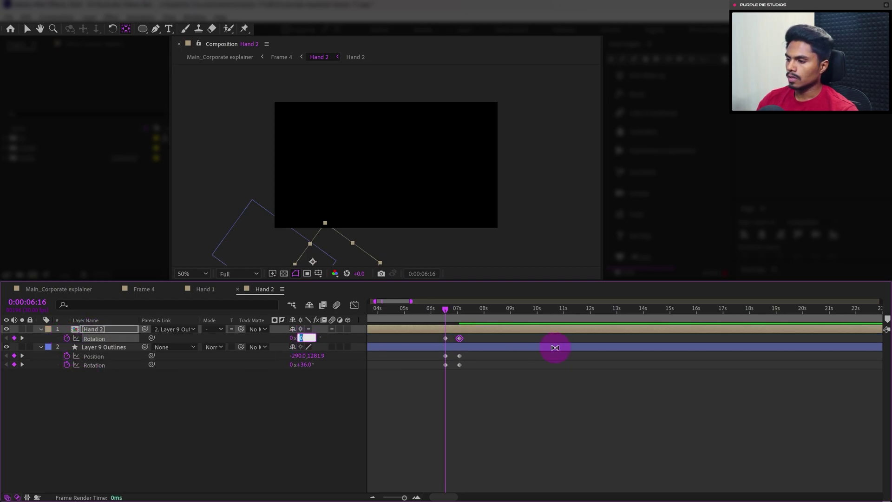
{"action": "type", "text": "2"}
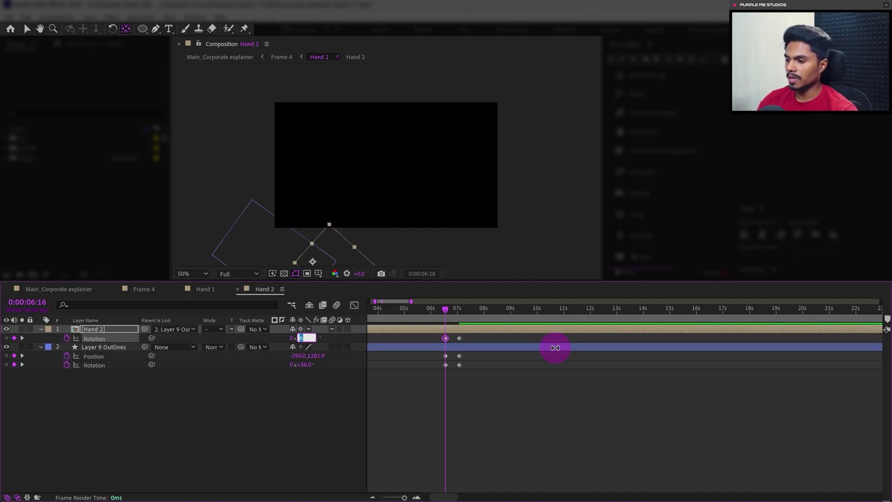
Step: Apply Easy Ease to all keyframes of the Hand 2 and Layer 9 Outlines layers
{"action": "left_click_drag", "start_coordinate": [478, 342], "coordinate": [430, 382]}
{"action": "key", "text": "F9"}
{"action": "left_click", "coordinate": [471, 408]}
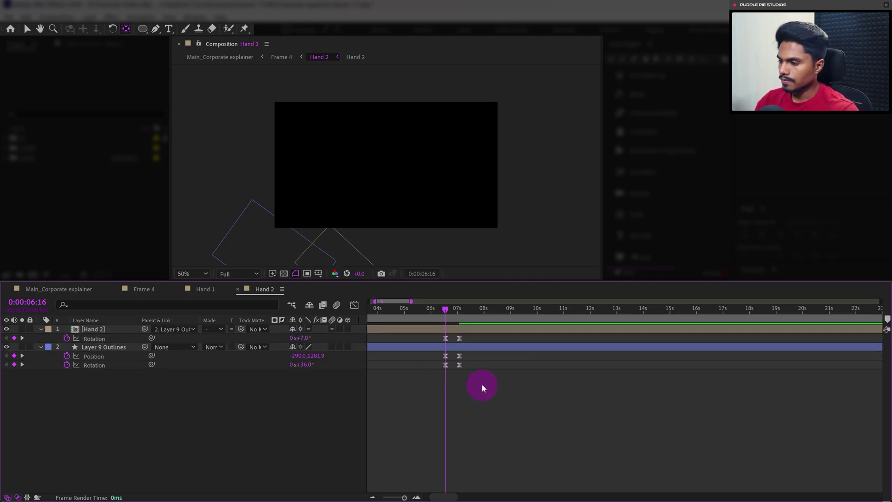
Step: Advance six frames to 0:00:07:08 and add keyframes for Hand 2's rotation and for Layer 9 Outlines' position and rotation
{"action": "key", "text": "k"}
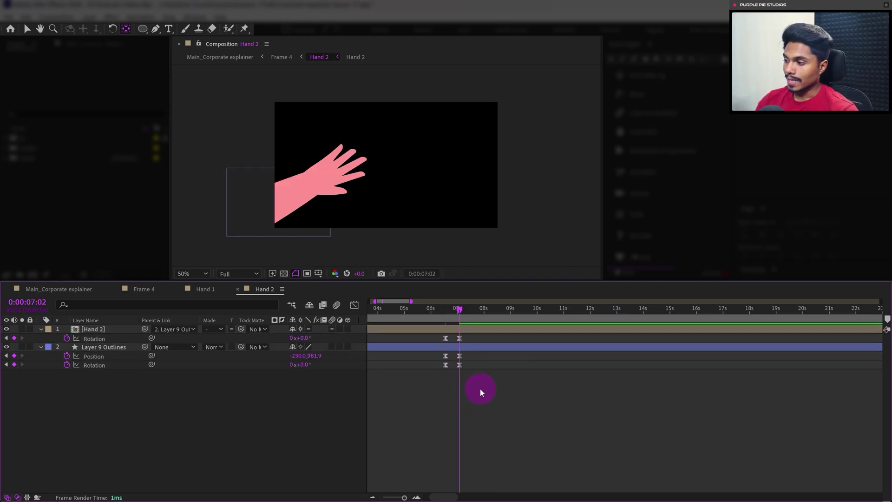
{"action": "left_click", "coordinate": [25, 305]}
{"action": "type", "text": "+"}
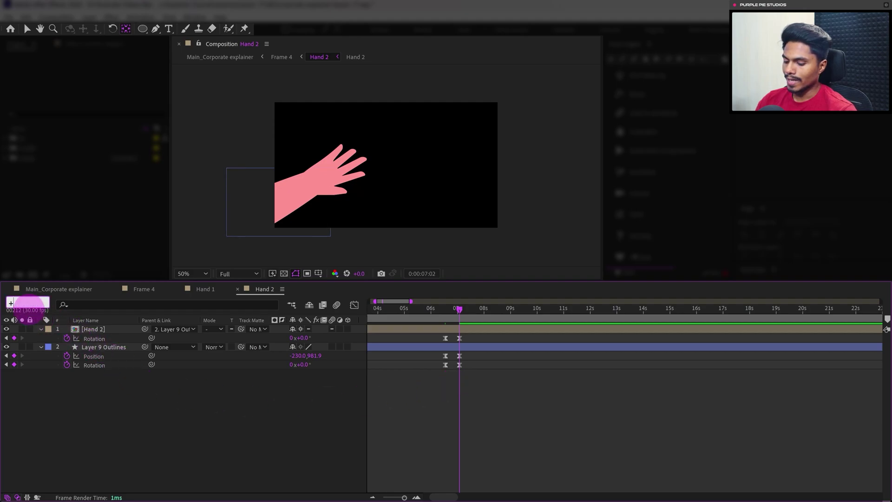
{"action": "type", "text": "6"}
{"action": "key", "text": "Return"}
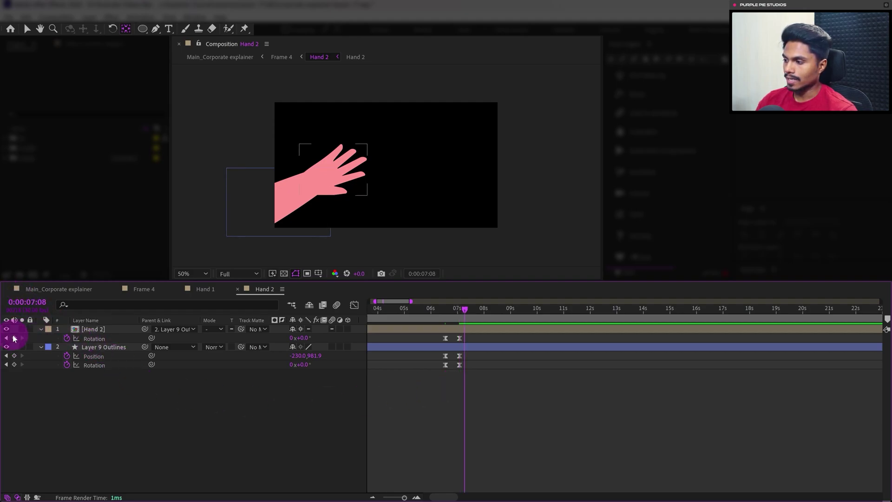
{"action": "left_click", "coordinate": [14, 338]}
{"action": "left_click", "coordinate": [14, 356]}
{"action": "left_click", "coordinate": [14, 364]}
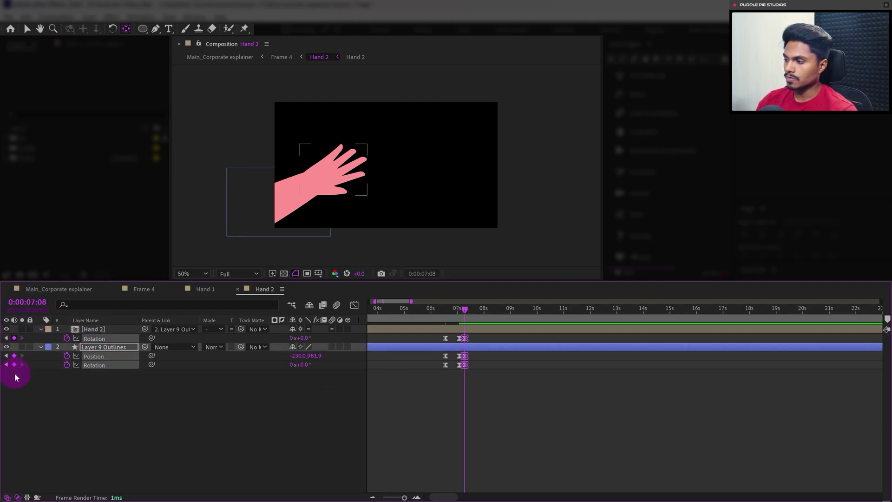
{"action": "left_click", "coordinate": [120, 434]}
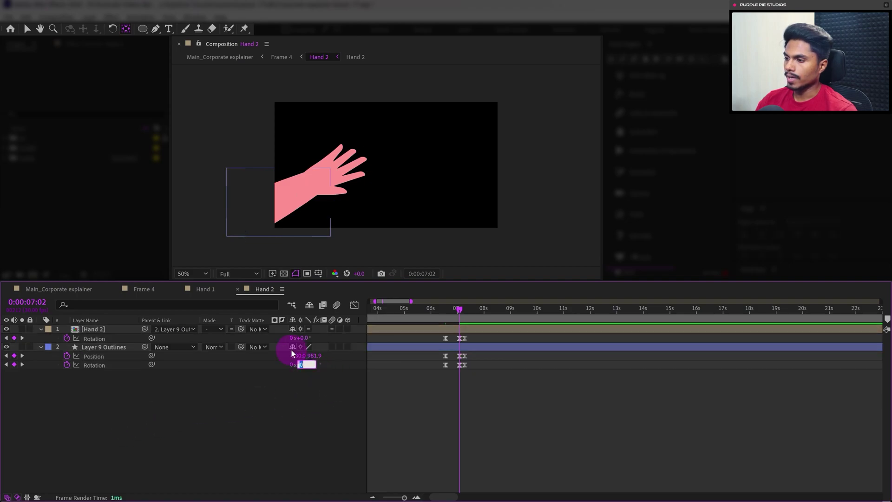
Step: At 0:00:07:02, set the rotation of both Layer 9 Outlines and the nested Hand 2 layer to -2° as an overshoot
{"action": "type", "text": "-1"}
{"action": "key", "text": "Return"}
{"action": "key", "text": "Down"}
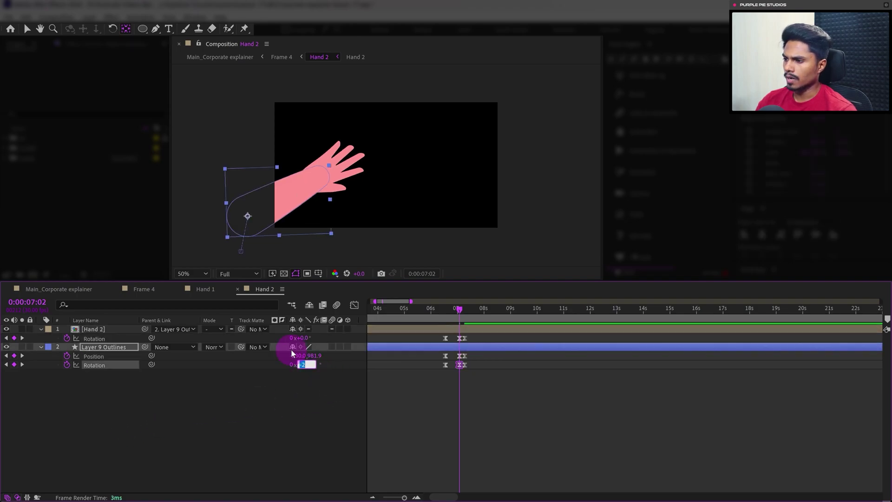
{"action": "left_click", "coordinate": [255, 398]}
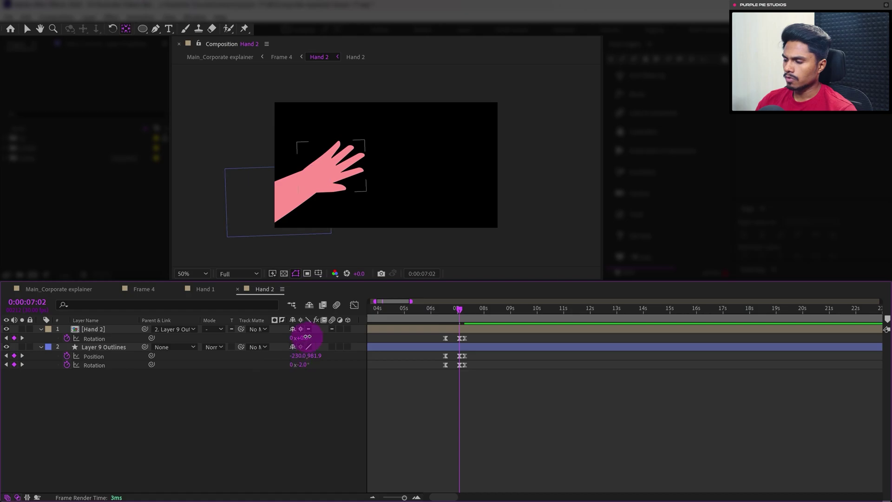
{"action": "type", "text": "-2"}
{"action": "key", "text": "Return"}
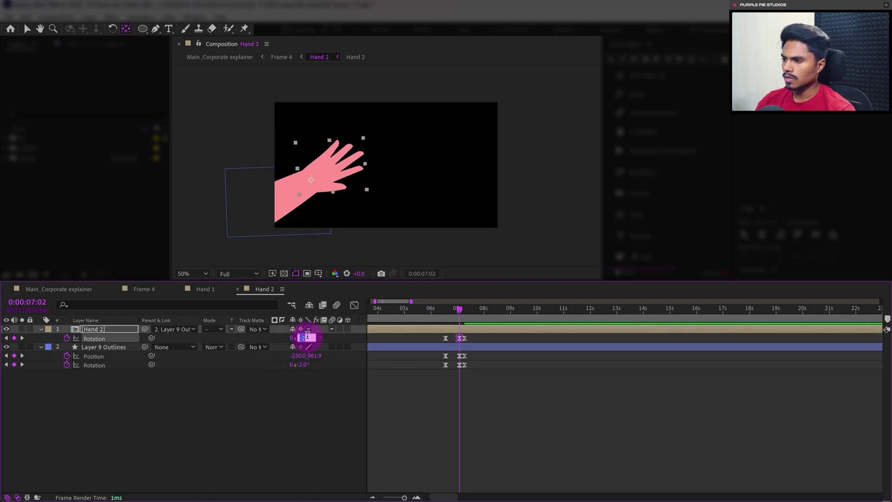
{"action": "left_click", "coordinate": [423, 386]}
{"action": "key", "text": "ctrl+z"}
{"action": "left_click", "coordinate": [440, 417]}
Step: Delay Layer 9 Outlines' rotation keyframes by two frames and Hand 2's by four, and preview the staggered entrance
{"action": "key", "text": "="}
{"action": "key", "text": "="}
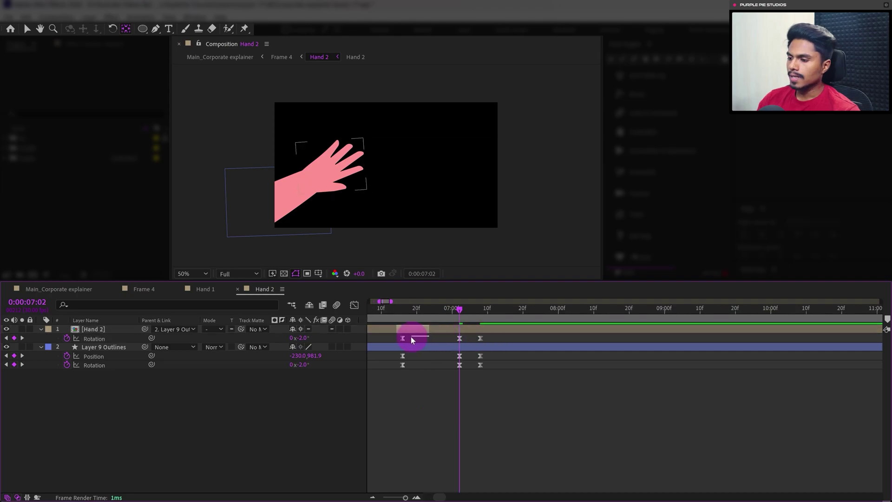
{"action": "left_click_drag", "start_coordinate": [411, 341], "coordinate": [398, 343]}
{"action": "left_click_drag", "start_coordinate": [496, 367], "coordinate": [414, 369]}
{"action": "left_click_drag", "start_coordinate": [498, 340], "coordinate": [418, 339]}
{"action": "left_click", "coordinate": [397, 319]}
{"action": "left_click", "coordinate": [439, 432]}
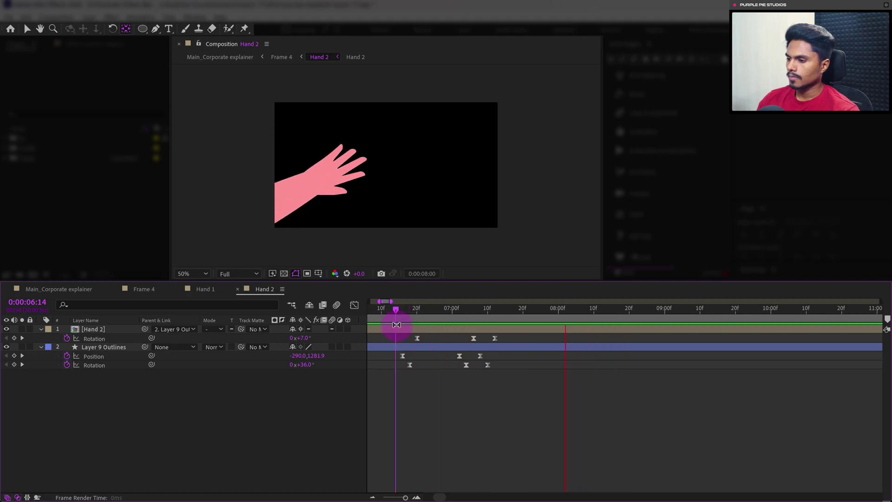
{"action": "key", "text": "space"}
Step: Stretch all entrance keyframes proportionally until the last one sits at about 0:00:07:18, and preview the slower motion
{"action": "left_click_drag", "start_coordinate": [487, 350], "coordinate": [392, 386]}
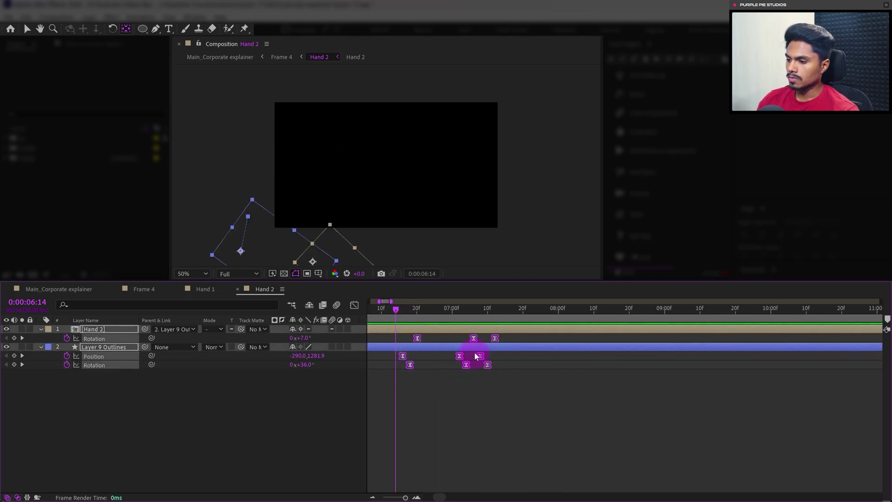
{"action": "left_click_drag", "start_coordinate": [495, 339], "coordinate": [517, 338]}
{"action": "left_click", "coordinate": [590, 408]}
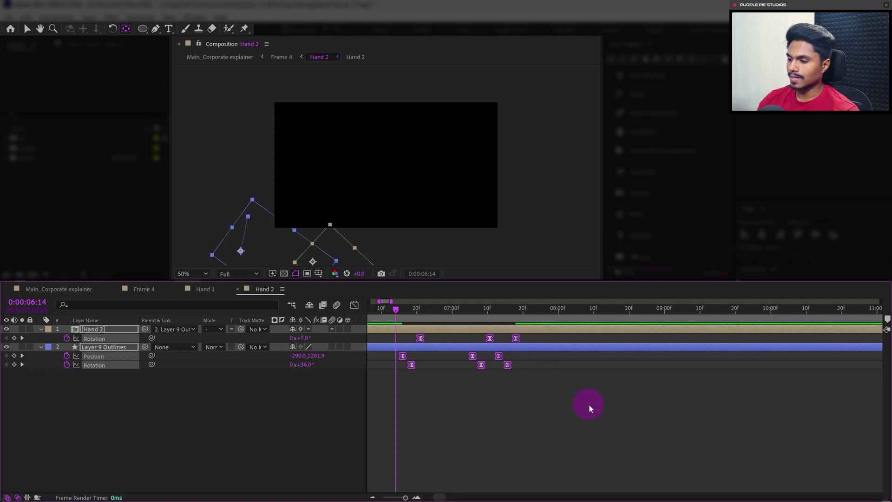
{"action": "left_click", "coordinate": [511, 408]}
{"action": "key", "text": "space"}
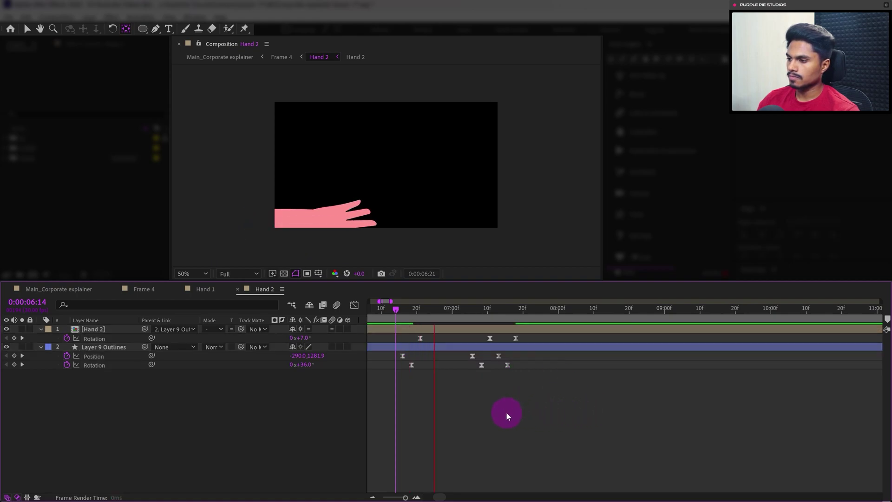
{"action": "left_click", "coordinate": [513, 377]}
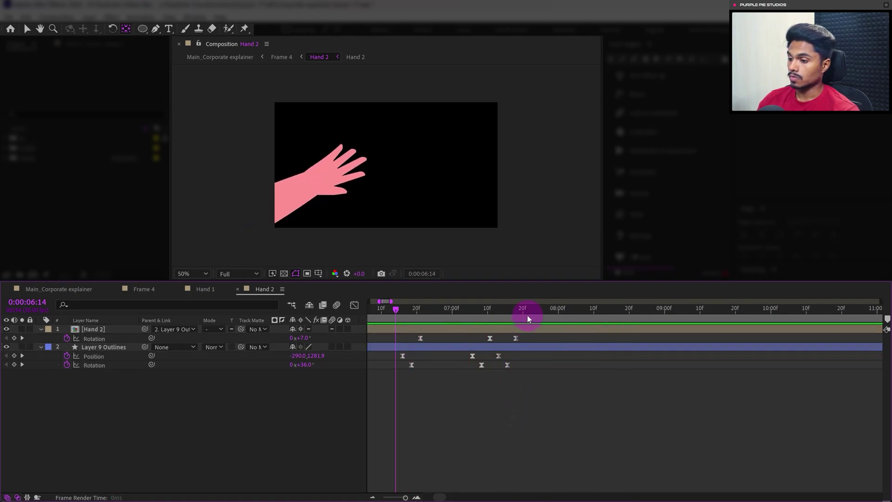
Step: Find the end of the signing in Frame 4 and keyframe all three animated hand properties at 0:00:10:28 in Hand 2
{"action": "left_click", "coordinate": [148, 289]}
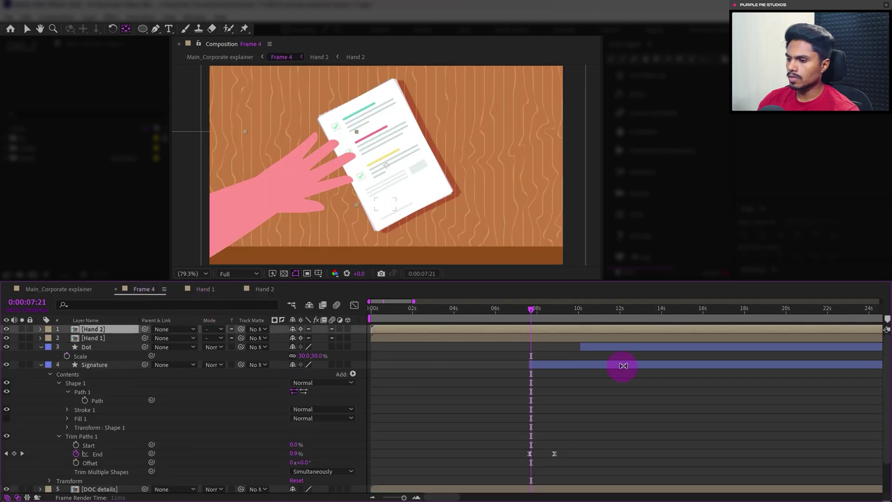
{"action": "mouse_move", "coordinate": [576, 321]}
{"action": "left_mouse_down"}
{"action": "mouse_move", "coordinate": [615, 324]}
{"action": "mouse_move", "coordinate": [596, 323]}
{"action": "mouse_move", "coordinate": [598, 315]}
{"action": "left_mouse_up"}
{"action": "left_click", "coordinate": [603, 313]}
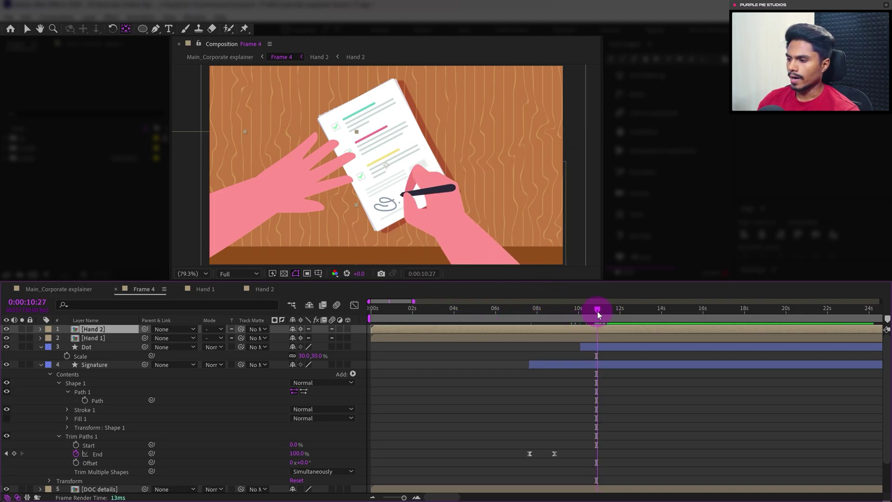
{"action": "left_click", "coordinate": [262, 289]}
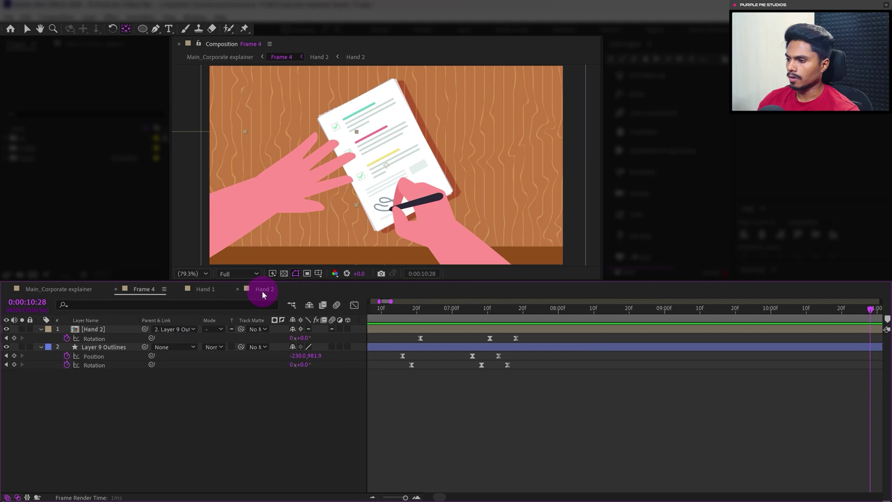
{"action": "left_click", "coordinate": [10, 337]}
{"action": "left_click_drag", "start_coordinate": [14, 338], "coordinate": [22, 398]}
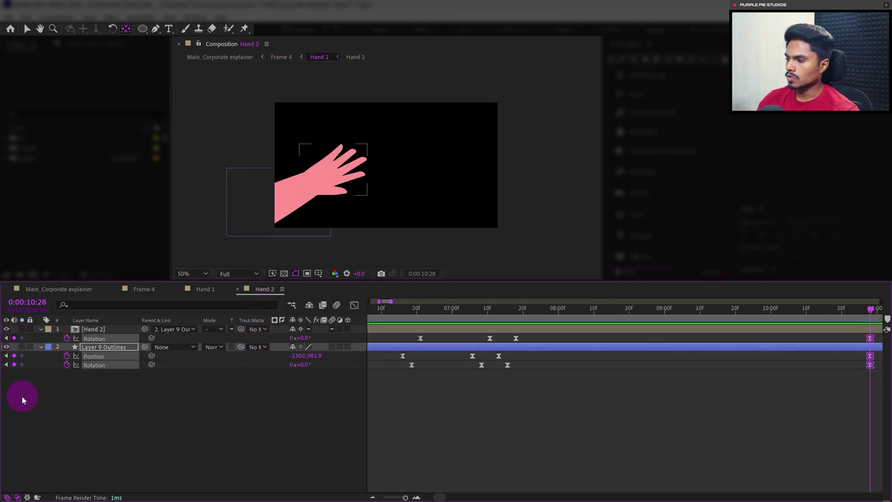
{"action": "key", "text": "minus"}
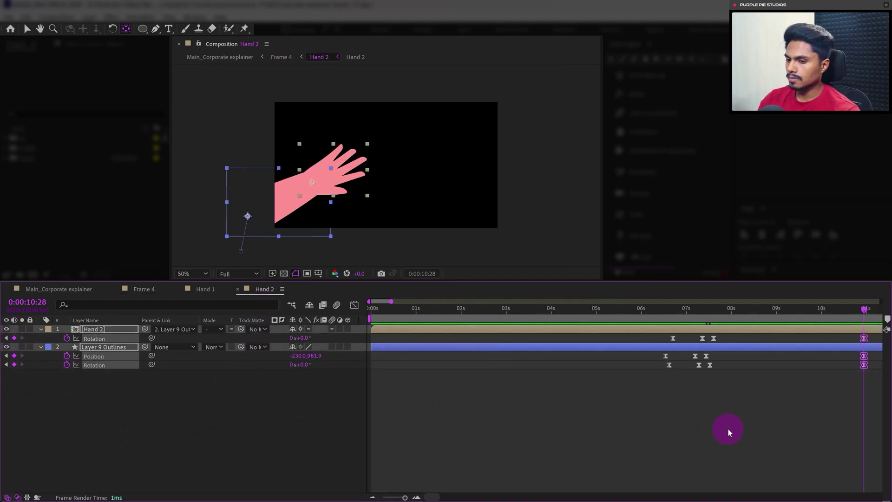
{"action": "left_click_drag", "start_coordinate": [729, 432], "coordinate": [499, 438]}
{"action": "key", "text": "y"}
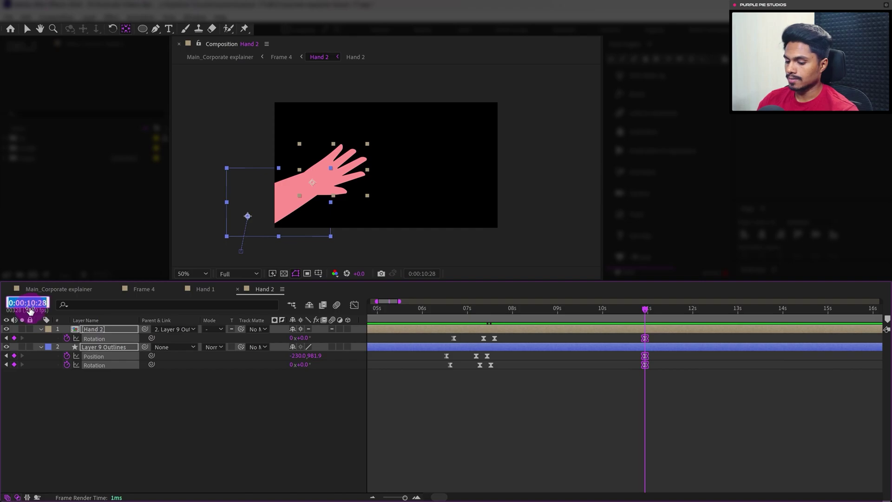
{"action": "key", "text": "Return"}
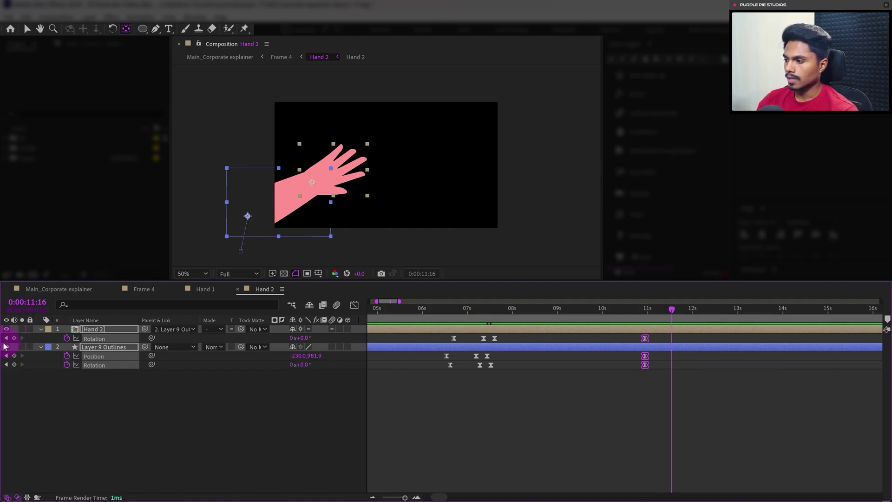
{"action": "left_click", "coordinate": [11, 340]}
{"action": "left_click", "coordinate": [14, 348]}
{"action": "left_click", "coordinate": [56, 401]}
{"action": "key", "text": "j"}
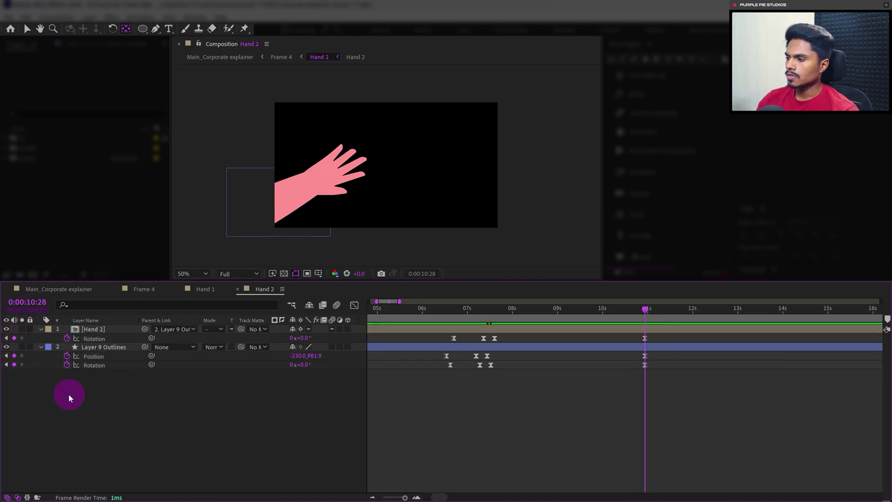
Step: Advance six frames to 0:00:11:04 and add keyframes for Hand 2's rotation and for Layer 9 Outlines' position and rotation
{"action": "left_click", "coordinate": [11, 301]}
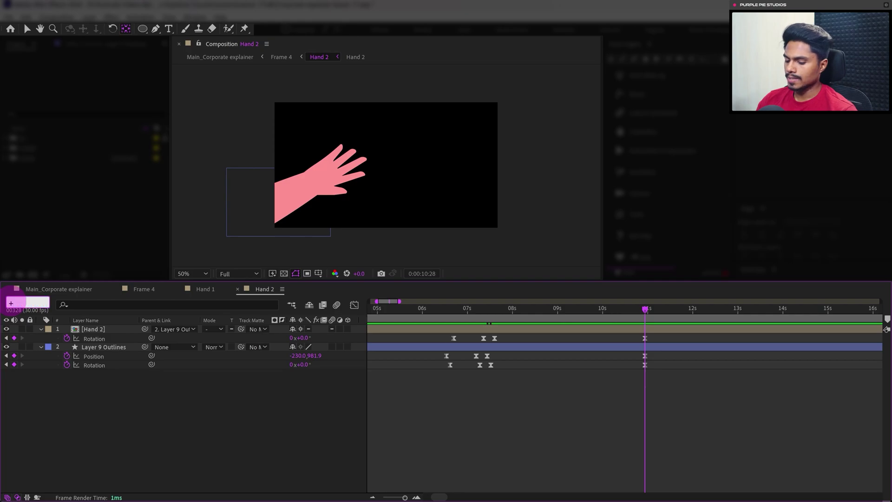
{"action": "key", "text": "Return"}
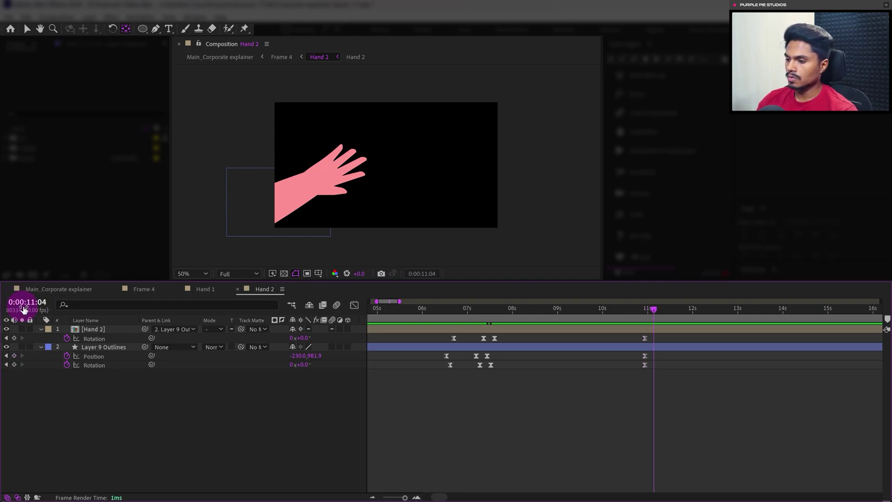
{"action": "left_click_drag", "start_coordinate": [18, 341], "coordinate": [15, 371]}
{"action": "left_click", "coordinate": [14, 339]}
{"action": "left_click", "coordinate": [14, 356]}
{"action": "left_click", "coordinate": [15, 365]}
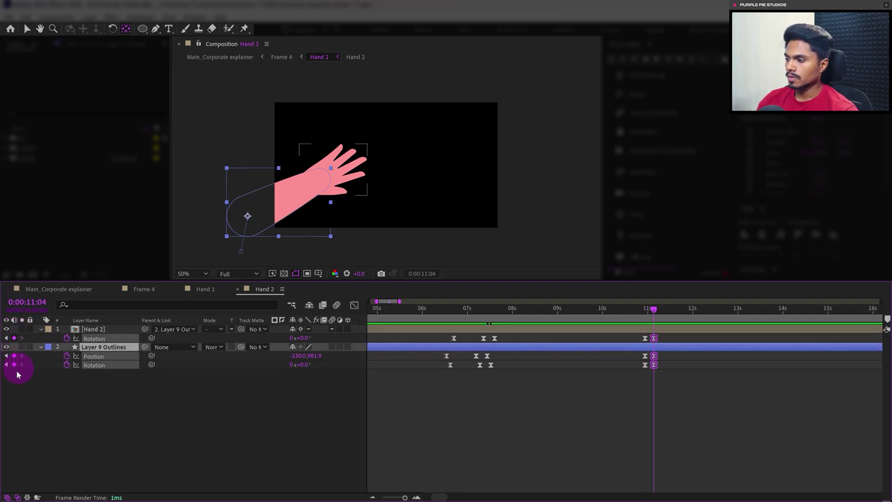
{"action": "left_click", "coordinate": [34, 394]}
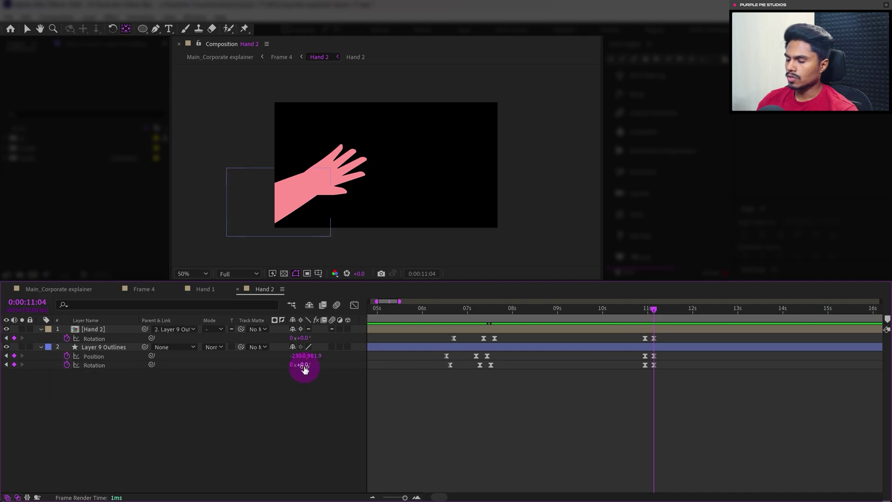
Step: At 0:00:11:04, rotate Layer 9 Outlines to -2° and the nested Hand 2 layer to -3°
{"action": "left_click", "coordinate": [306, 363]}
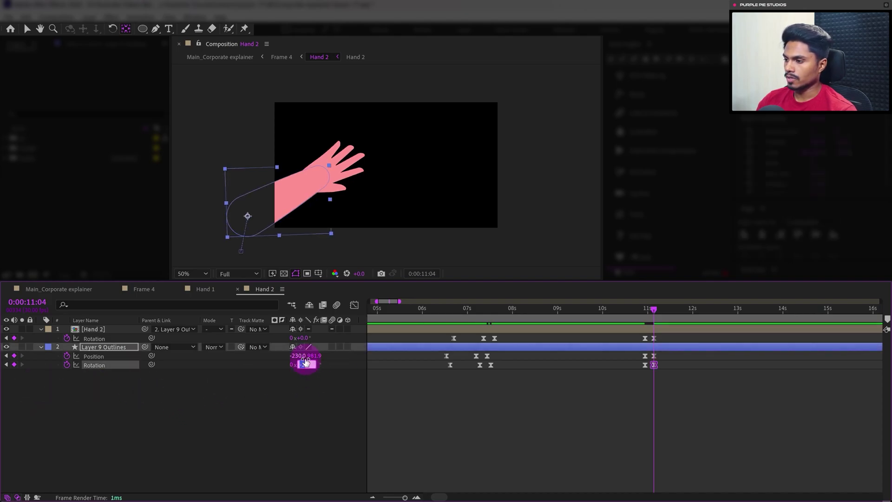
{"action": "key", "text": "Down"}
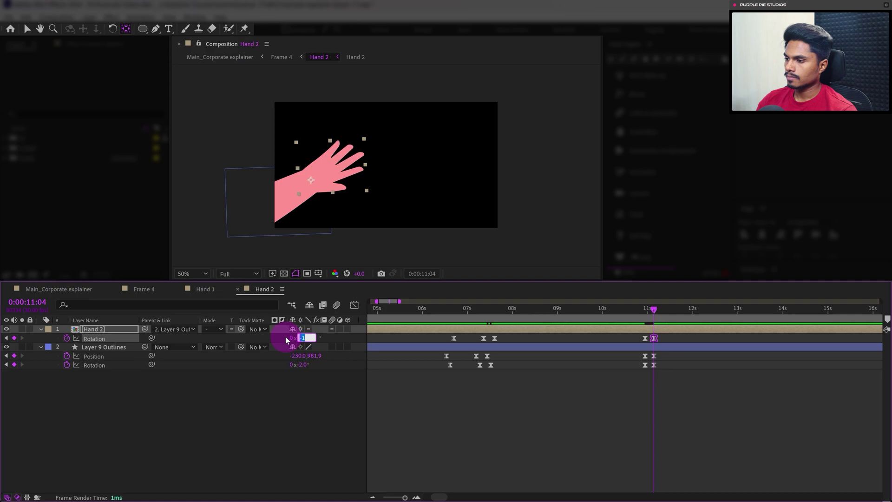
{"action": "left_click", "coordinate": [128, 371]}
Step: Advance 18 frames to 0:00:11:22 and paste copies of the first, off-frame keyframes of both hand layers there
{"action": "left_click", "coordinate": [36, 301]}
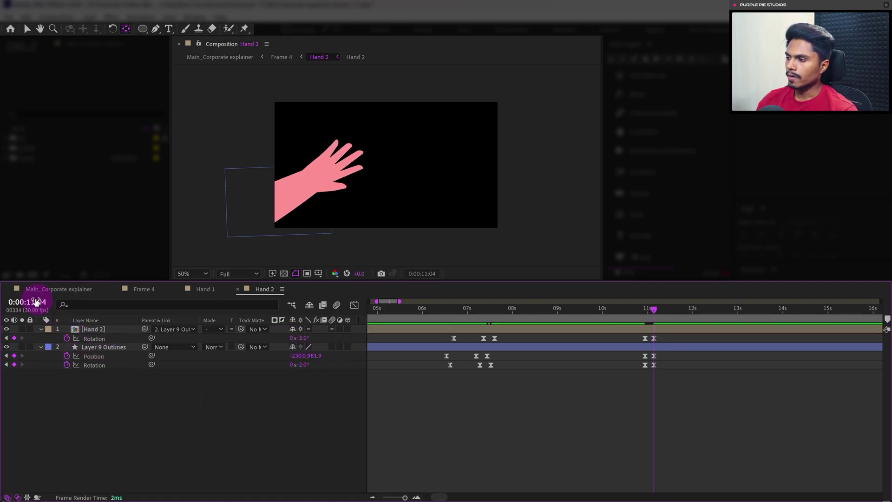
{"action": "type", "text": "+18"}
{"action": "key", "text": "Return"}
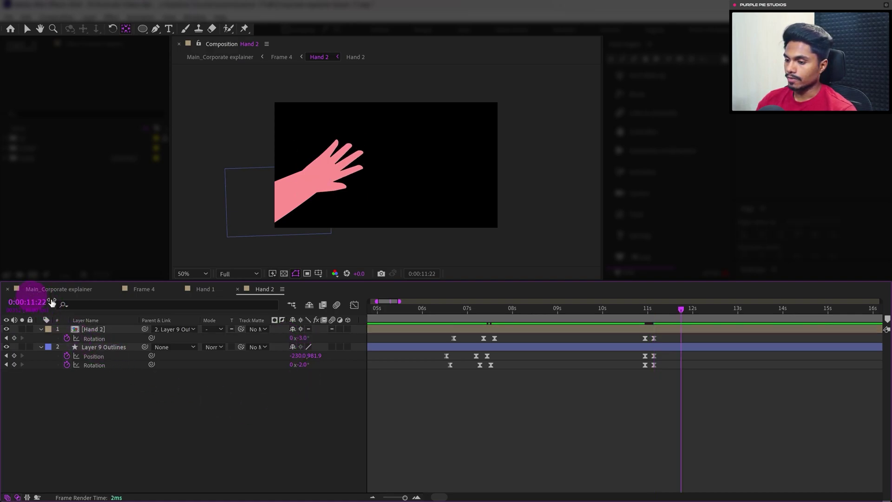
{"action": "left_click_drag", "start_coordinate": [463, 343], "coordinate": [435, 372]}
{"action": "key", "text": "ctrl+v"}
{"action": "key", "text": "ctrl+c"}
{"action": "key", "text": "ctrl+v"}
Step: Align the pasted rotation keyframes with the position keyframe at 0:00:11:22
{"action": "left_click_drag", "start_coordinate": [698, 338], "coordinate": [712, 365]}
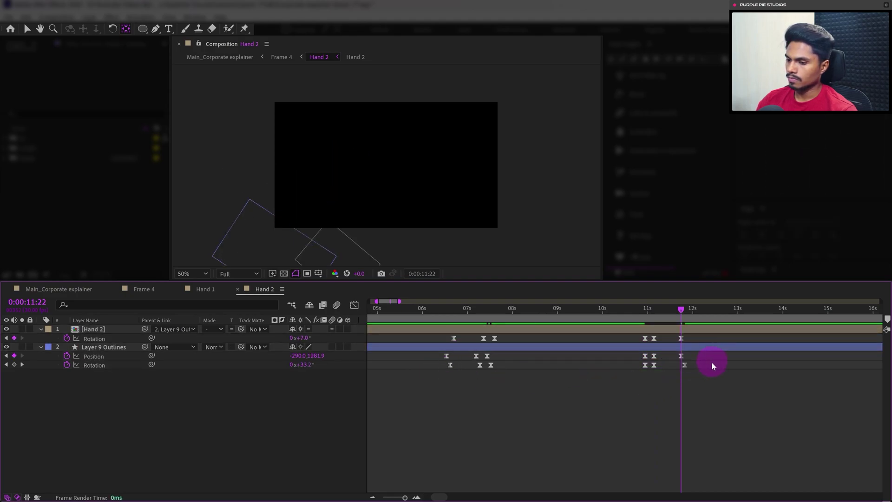
{"action": "key", "text": "="}
{"action": "key", "text": "="}
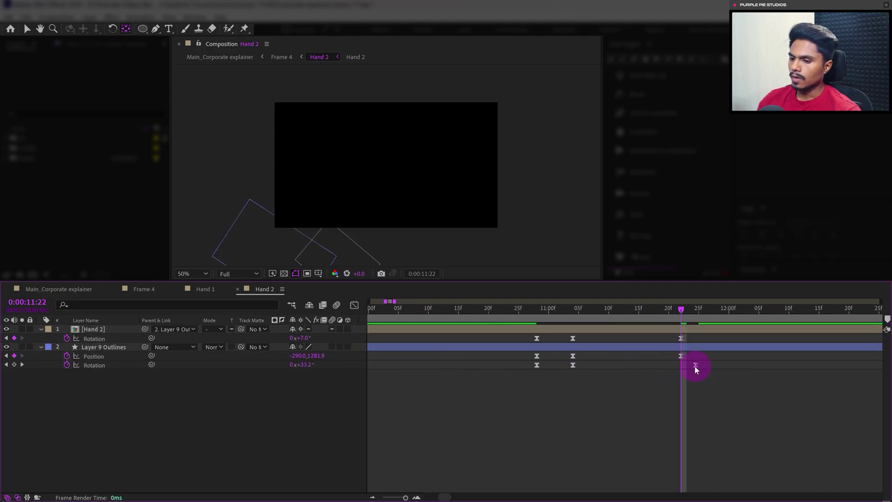
{"action": "left_click_drag", "start_coordinate": [696, 365], "coordinate": [681, 367]}
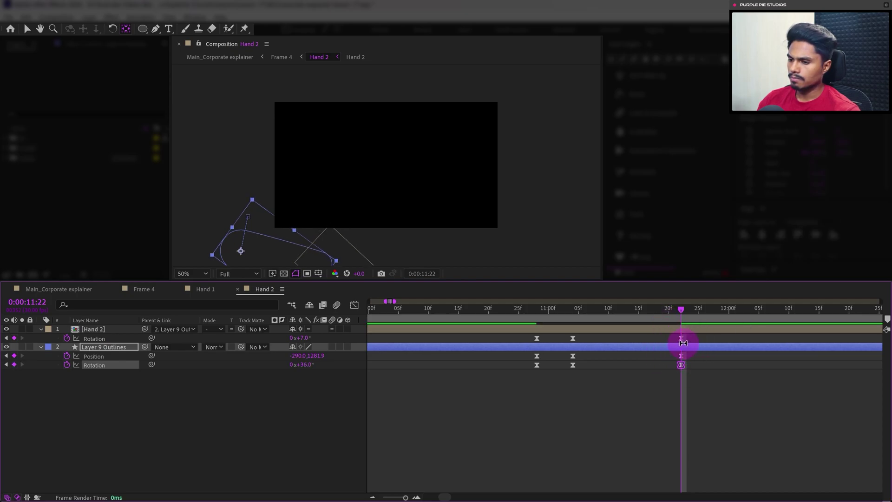
{"action": "left_click", "coordinate": [696, 345]}
Step: Delay Layer 9 Outlines' exit rotation keyframes by two frames and Hand 2's exit rotation keyframes by four
{"action": "left_click_drag", "start_coordinate": [695, 342], "coordinate": [533, 336]}
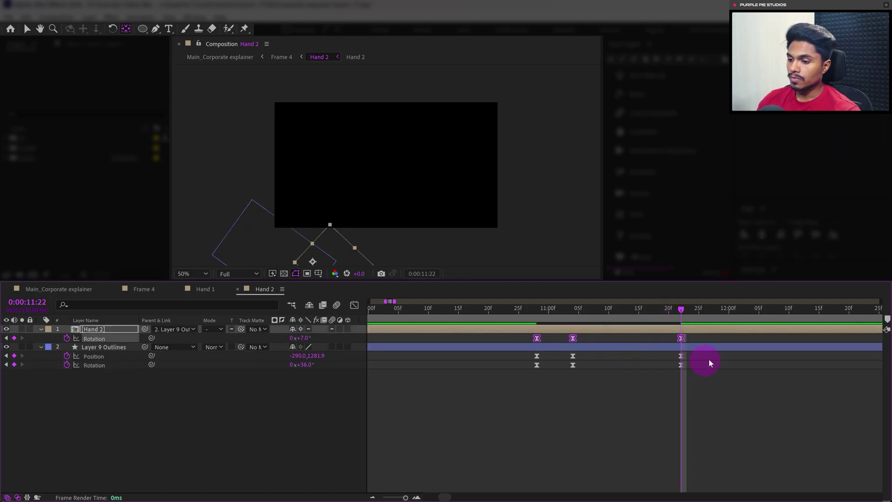
{"action": "left_click_drag", "start_coordinate": [690, 364], "coordinate": [506, 401]}
{"action": "left_click_drag", "start_coordinate": [536, 366], "coordinate": [549, 366]}
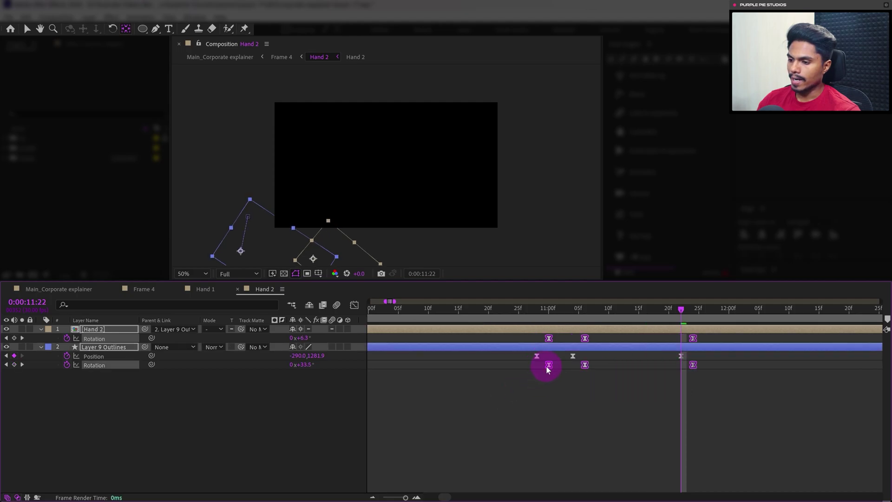
{"action": "left_click_drag", "start_coordinate": [703, 335], "coordinate": [562, 338]}
{"action": "left_click", "coordinate": [603, 403]}
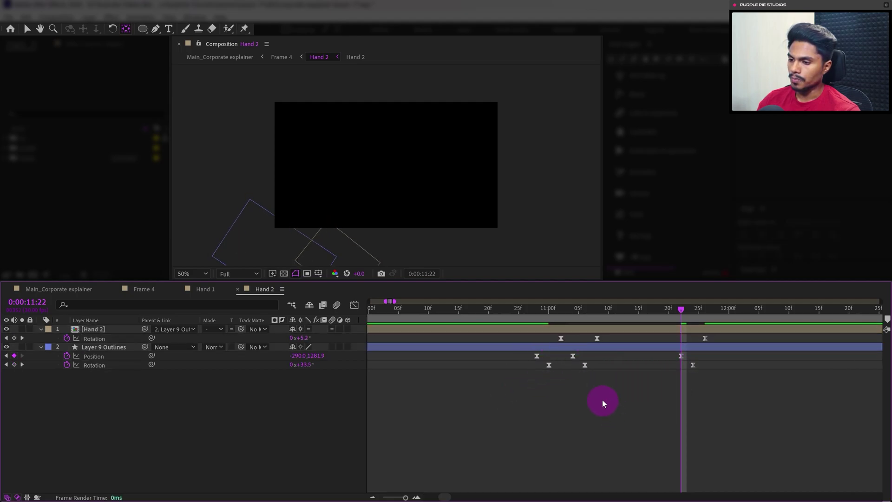
Step: Scrub back through the hand's exit to check its motion
{"action": "key", "text": "minus"}
{"action": "key", "text": "minus"}
{"action": "left_click", "coordinate": [632, 319]}
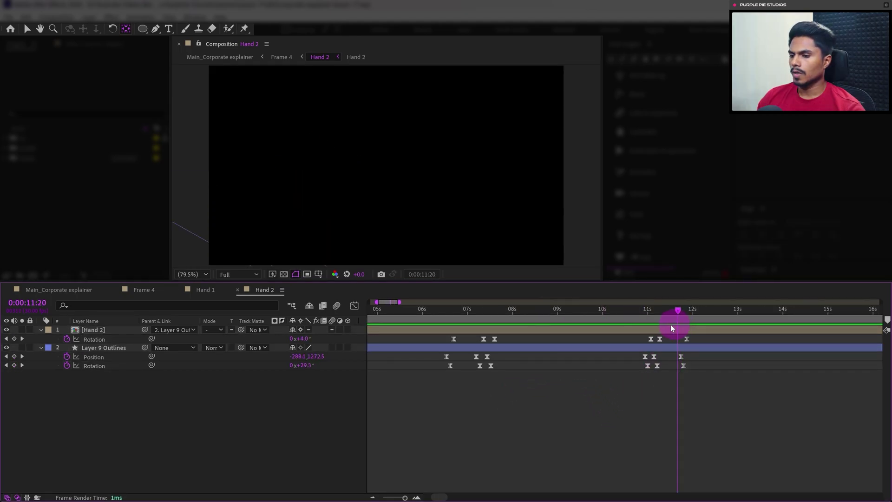
{"action": "left_click_drag", "start_coordinate": [671, 327], "coordinate": [585, 330]}
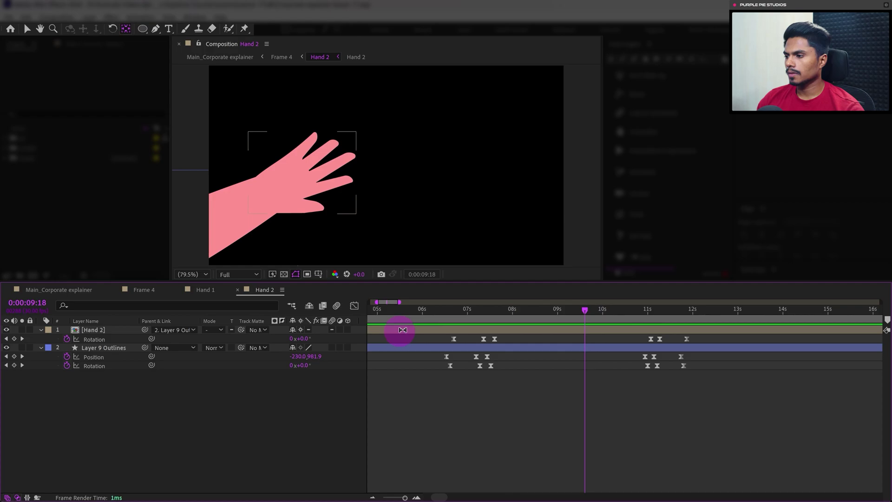
{"action": "left_click", "coordinate": [178, 303]}
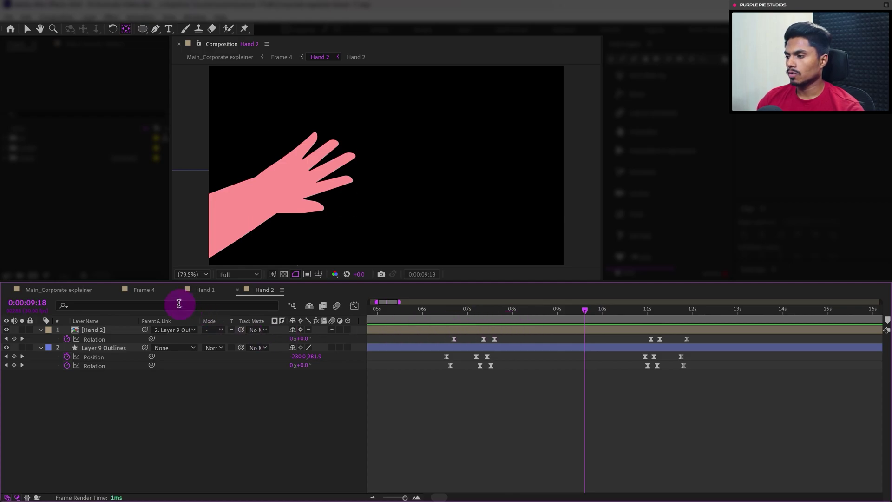
Step: In the Frame 4 composition, trim the start of the Hand 1 and Hand 2 layers to 0:00:06:16
{"action": "left_click", "coordinate": [143, 289]}
{"action": "mouse_move", "coordinate": [562, 318]}
{"action": "left_mouse_down"}
{"action": "mouse_move", "coordinate": [488, 325]}
{"action": "mouse_move", "coordinate": [506, 326]}
{"action": "left_mouse_up"}
{"action": "left_click", "coordinate": [107, 367]}
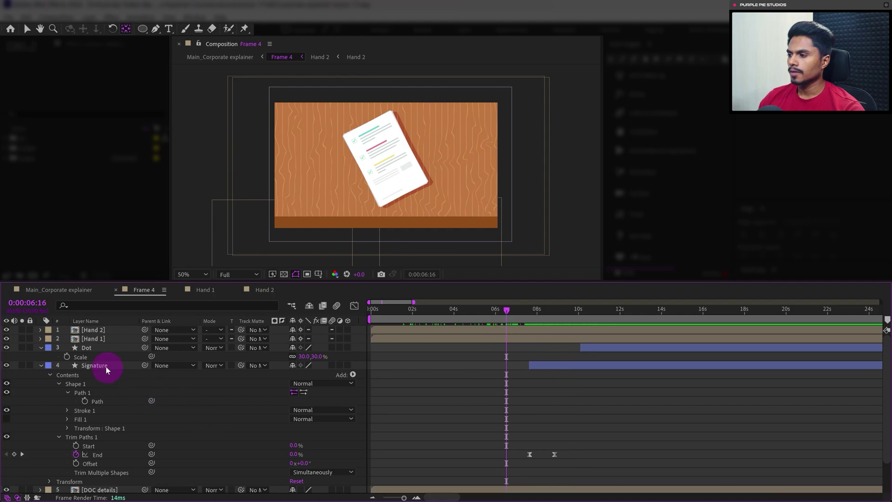
{"action": "left_click", "coordinate": [100, 330]}
{"action": "left_click", "coordinate": [94, 339], "text": "shift"}
{"action": "left_click", "coordinate": [96, 340], "text": "shift"}
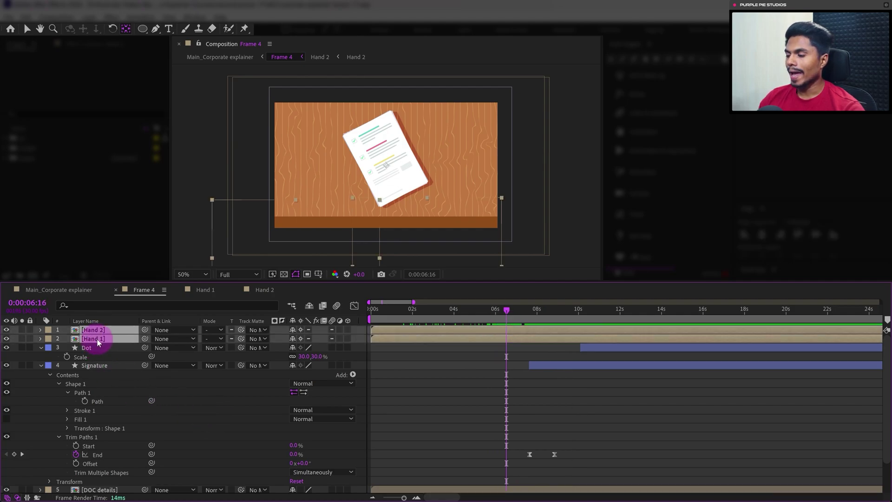
{"action": "key", "text": "bracketleft"}
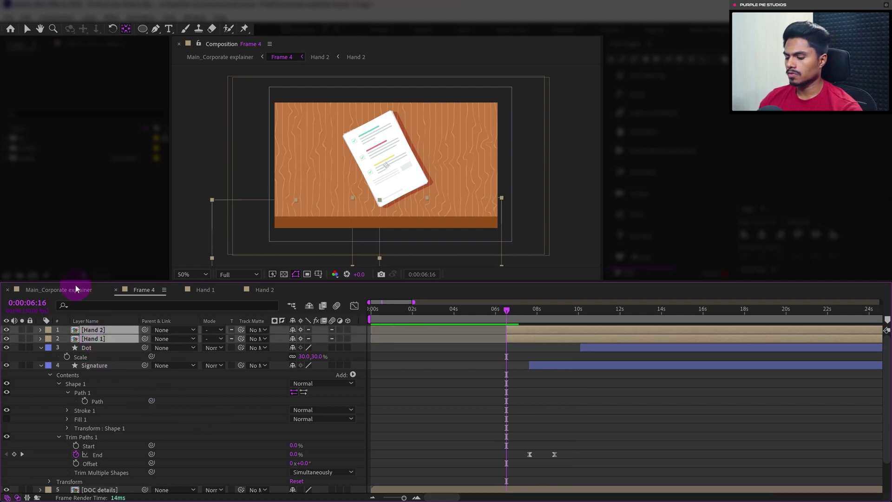
Step: In the Hand 2 composition, delay the entrance keyframes of both layers together so they start at about 0:00:07:00
{"action": "left_click", "coordinate": [516, 312]}
{"action": "mouse_move", "coordinate": [517, 316]}
{"action": "left_mouse_down"}
{"action": "mouse_move", "coordinate": [526, 311]}
{"action": "mouse_move", "coordinate": [516, 314]}
{"action": "left_mouse_up"}
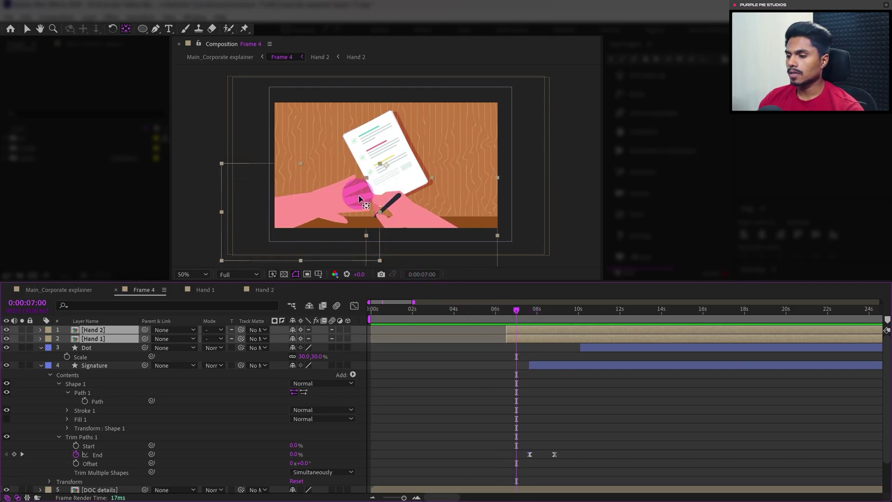
{"action": "left_click", "coordinate": [551, 402]}
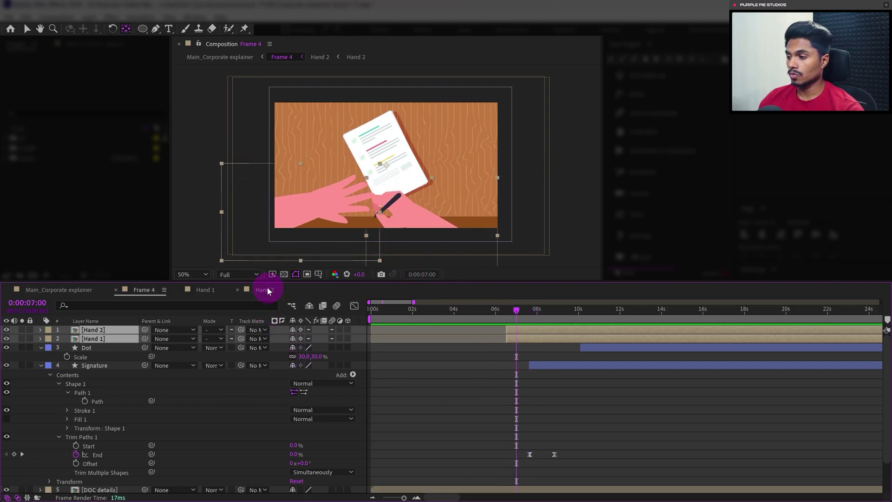
{"action": "left_click", "coordinate": [423, 398]}
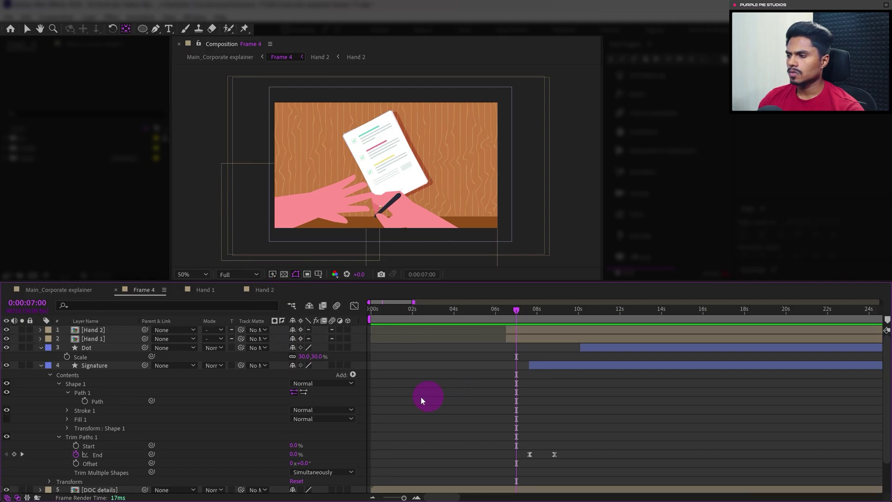
{"action": "double_click", "coordinate": [95, 331]}
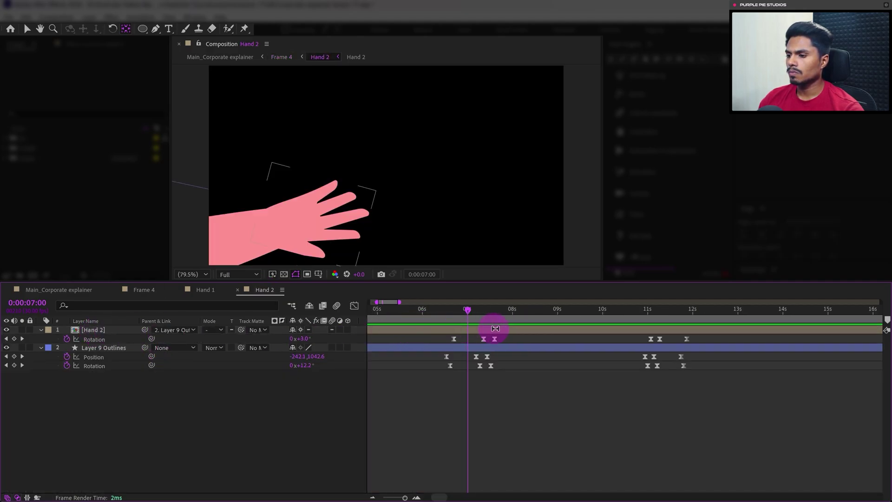
{"action": "left_click_drag", "start_coordinate": [508, 335], "coordinate": [467, 359]}
{"action": "left_click", "coordinate": [533, 392]}
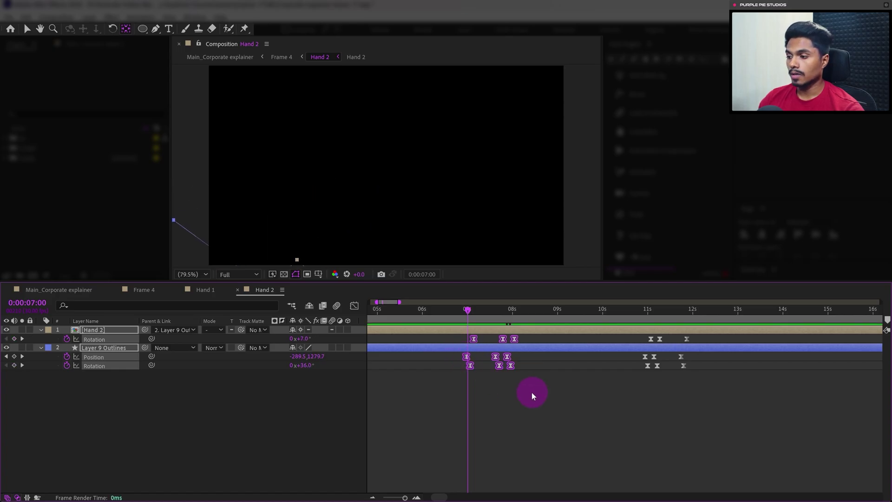
Step: Preview the signing scene in Frame 4 from 0:00:05:16 to check the timing of both hands
{"action": "left_click", "coordinate": [268, 333]}
{"action": "left_click", "coordinate": [144, 290]}
{"action": "left_click", "coordinate": [397, 305]}
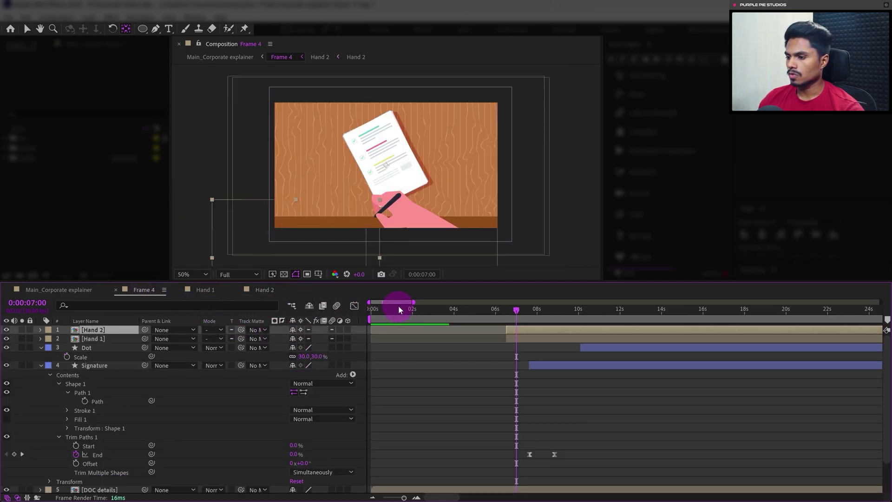
{"action": "left_click", "coordinate": [486, 309]}
{"action": "key", "text": "space"}
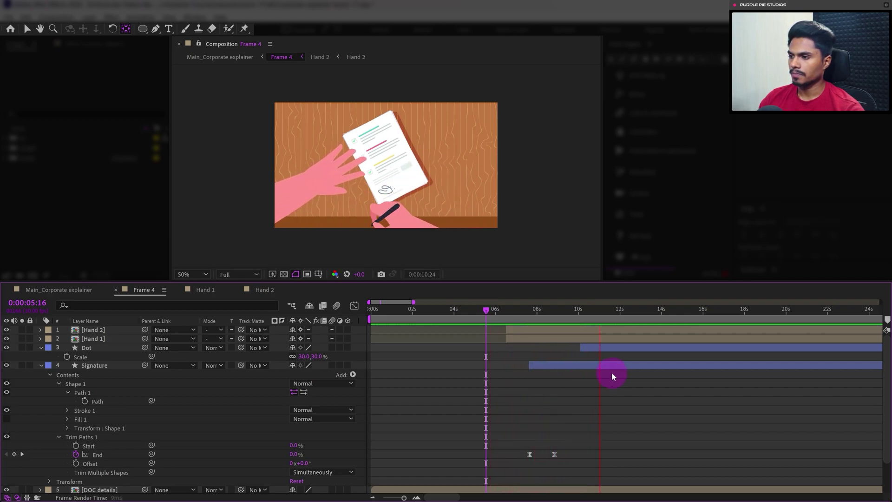
{"action": "key", "text": "space"}
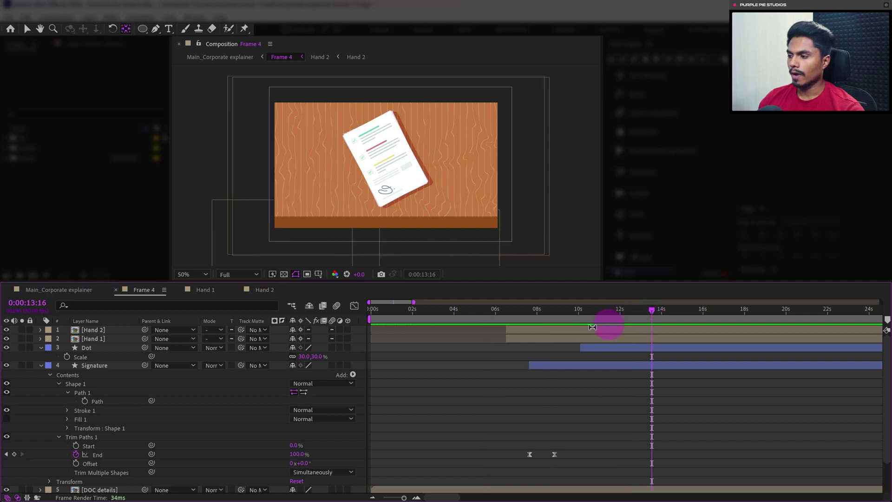
Step: At 0:00:08:04 in Frame 4, duplicate the Hand 1 layer to make a shadow copy
{"action": "left_click_drag", "start_coordinate": [504, 324], "coordinate": [540, 319]}
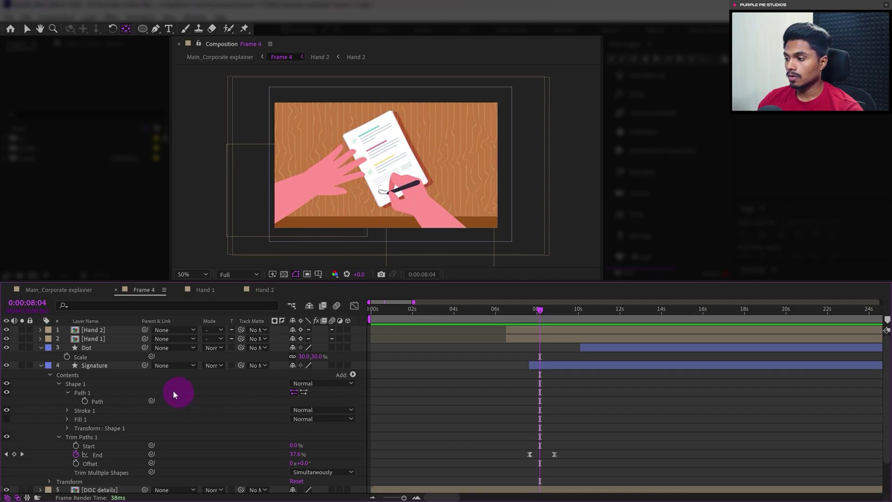
{"action": "left_click", "coordinate": [108, 339]}
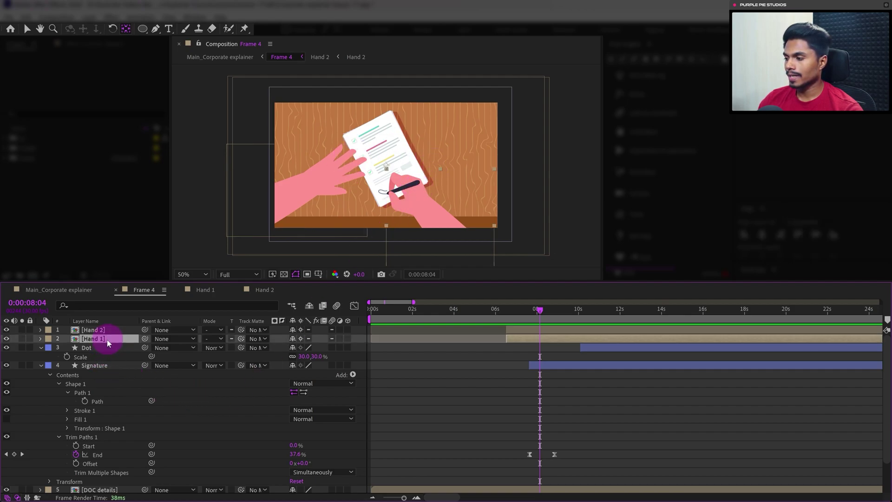
{"action": "key", "text": "ctrl+d"}
Step: Move the lower Hand 1 copy's anchor point to the pen tip and set its rotation to 5°
{"action": "left_click", "coordinate": [107, 348]}
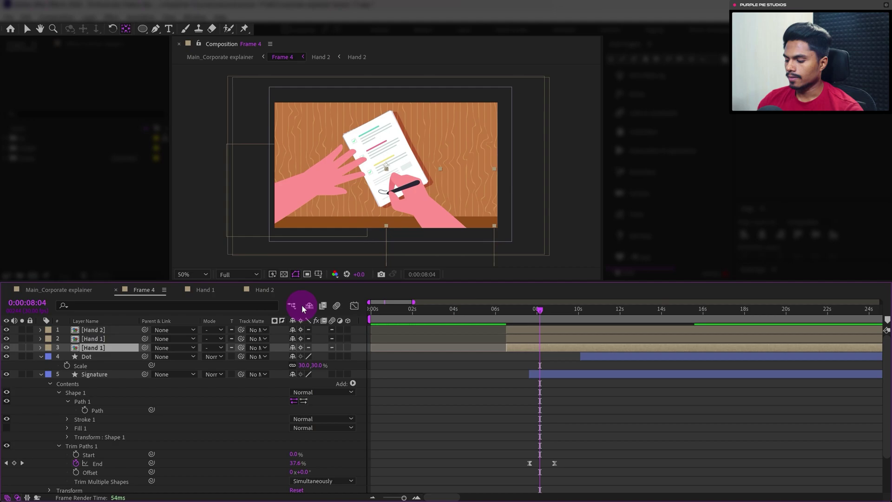
{"action": "key", "text": "space"}
{"action": "left_click_drag", "start_coordinate": [470, 216], "coordinate": [457, 204]}
{"action": "key", "text": "y"}
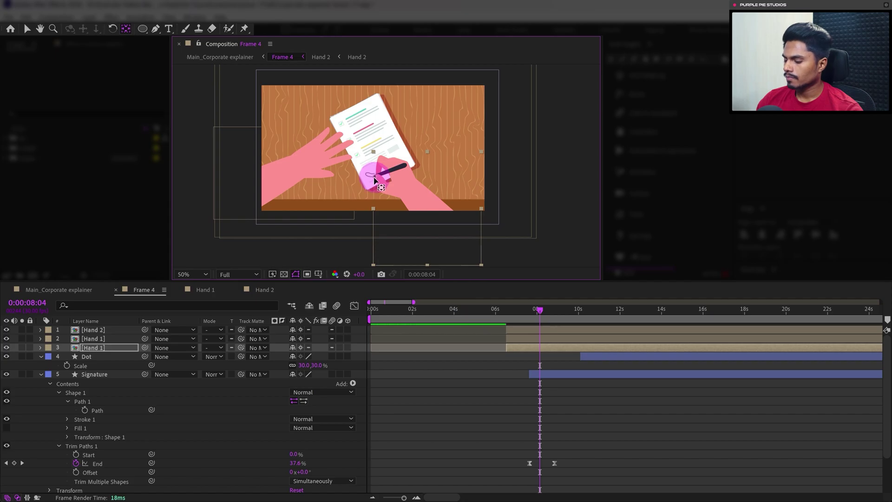
{"action": "key", "text": "r"}
{"action": "left_click", "coordinate": [305, 357]}
{"action": "key", "text": "Up"}
{"action": "key", "text": "Up"}
{"action": "key", "text": "Up"}
{"action": "key", "text": "Up"}
{"action": "key", "text": "Up"}
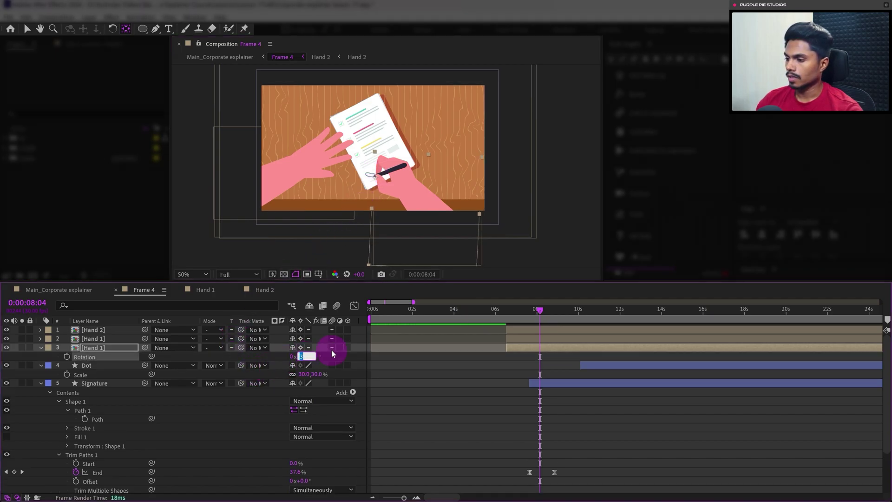
Step: Apply the Fill effect to the lower Hand 1 copy and set its color to black (000000)
{"action": "left_click", "coordinate": [772, 57]}
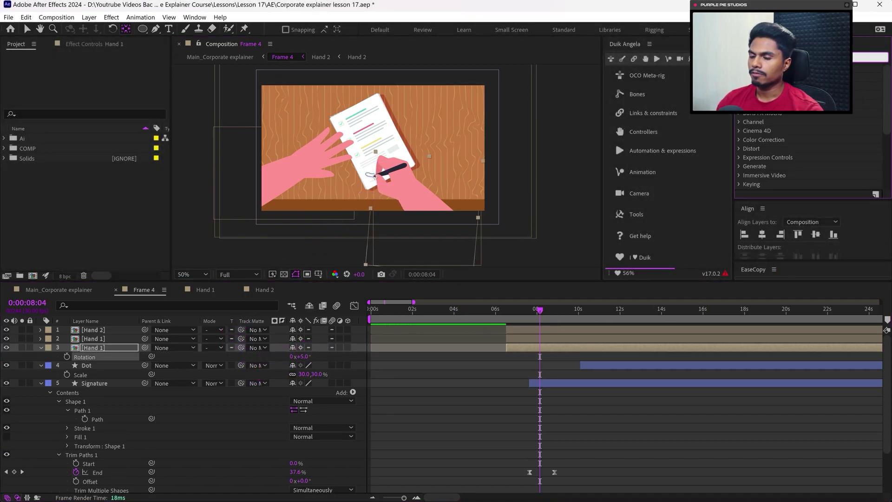
{"action": "type", "text": "fill"}
{"action": "double_click", "coordinate": [775, 131]}
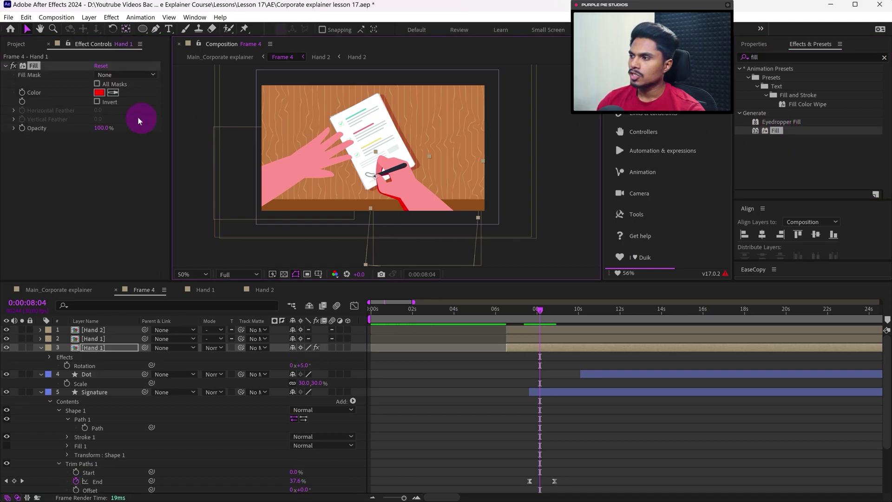
{"action": "left_click", "coordinate": [99, 92]}
{"action": "left_click_drag", "start_coordinate": [478, 195], "coordinate": [465, 282]}
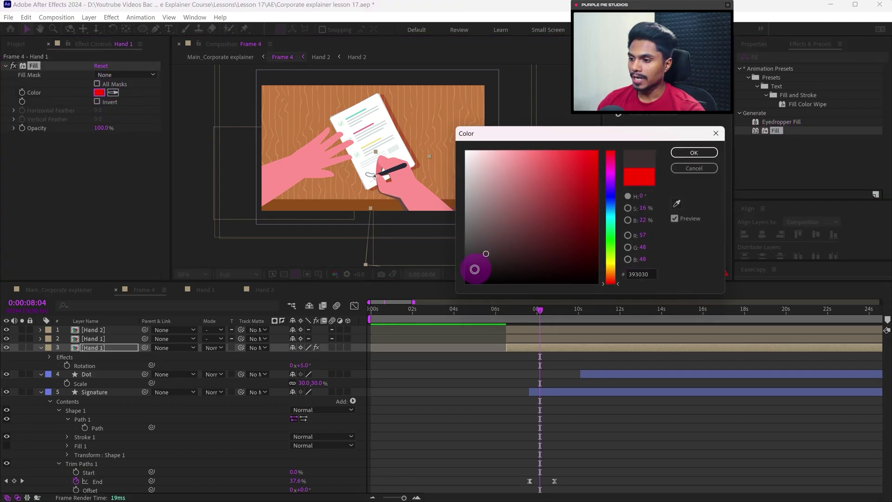
{"action": "left_click", "coordinate": [675, 218]}
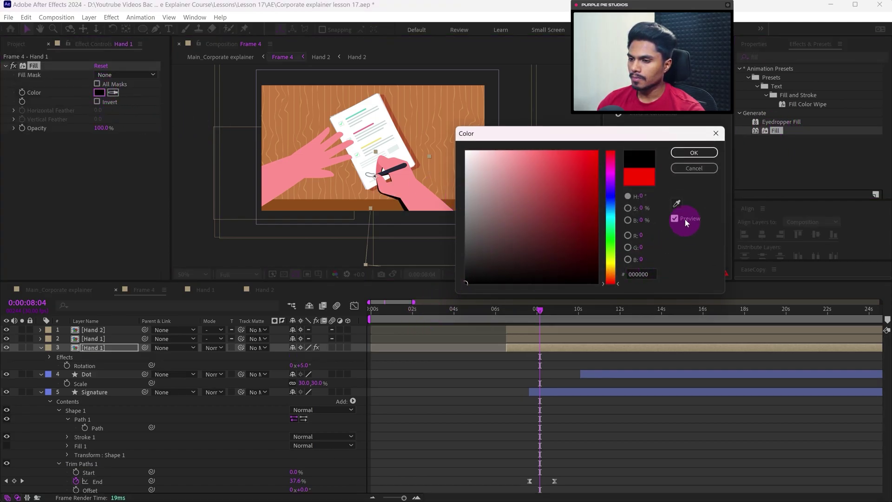
{"action": "left_click", "coordinate": [699, 152]}
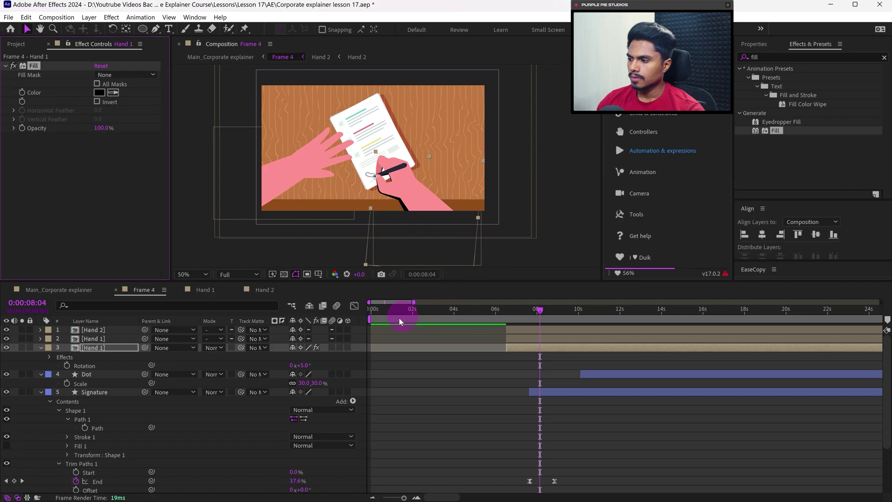
Step: Set the lower Hand 1 copy's blending mode to Overlay and its opacity to 30%
{"action": "left_click", "coordinate": [212, 347]}
{"action": "left_click", "coordinate": [256, 254]}
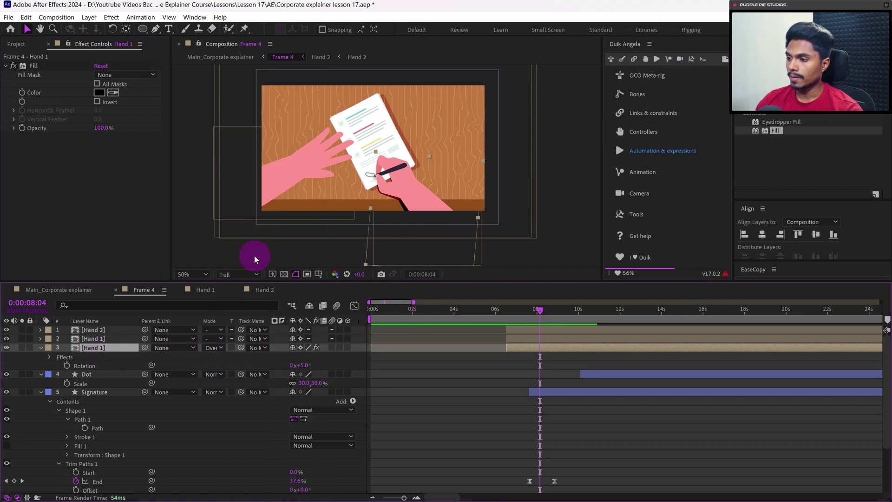
{"action": "key", "text": "t"}
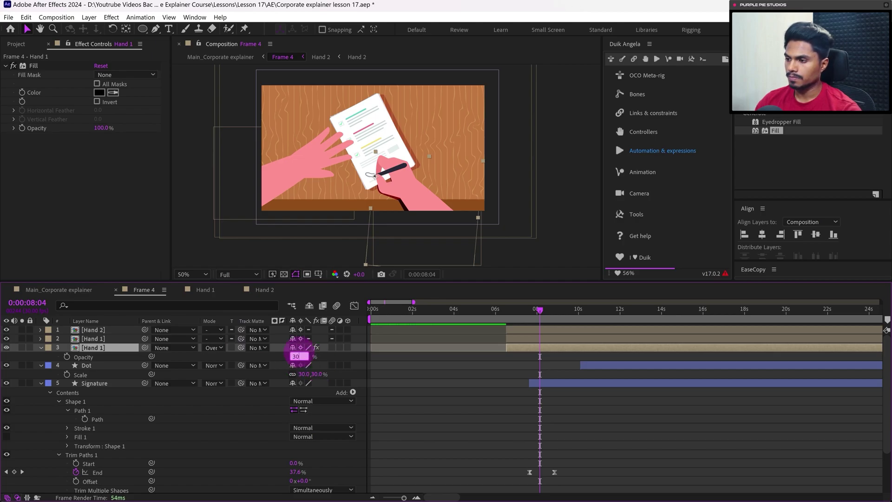
{"action": "key", "text": "Return"}
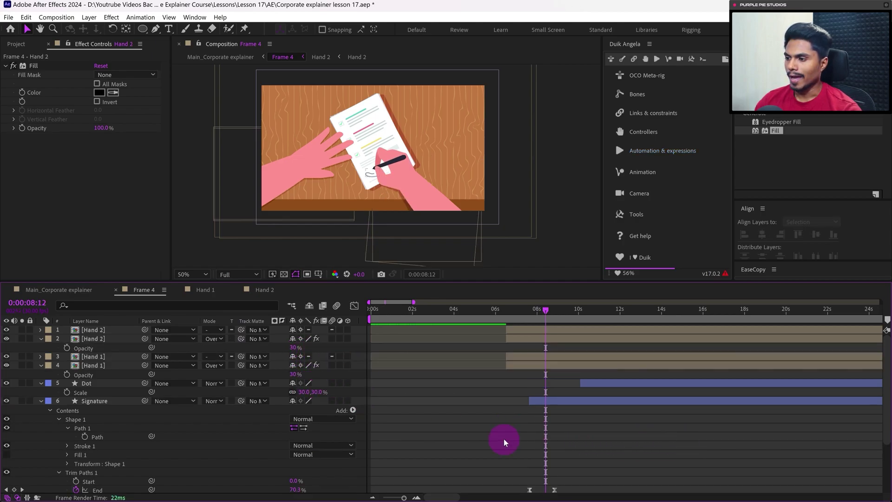
Step: Return to the Main_Corporate explainer composition and move the current time to its start at 0:00:00:00
{"action": "left_click", "coordinate": [62, 291]}
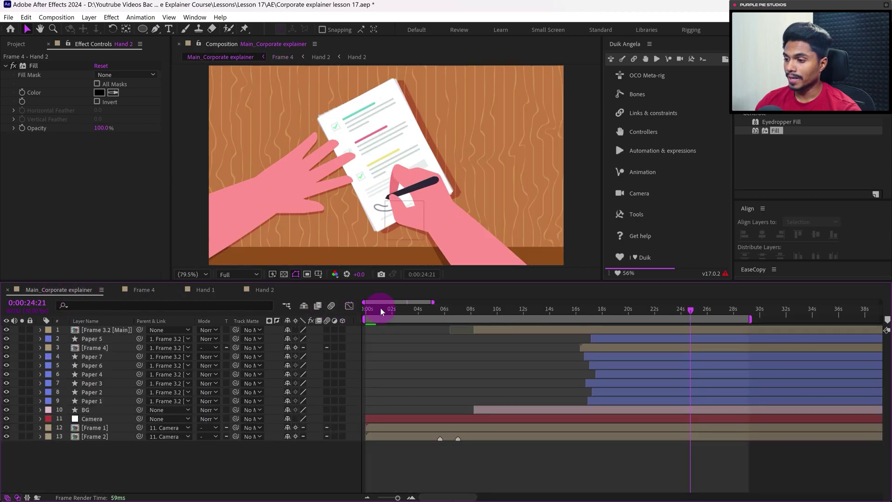
{"action": "left_click", "coordinate": [380, 310]}
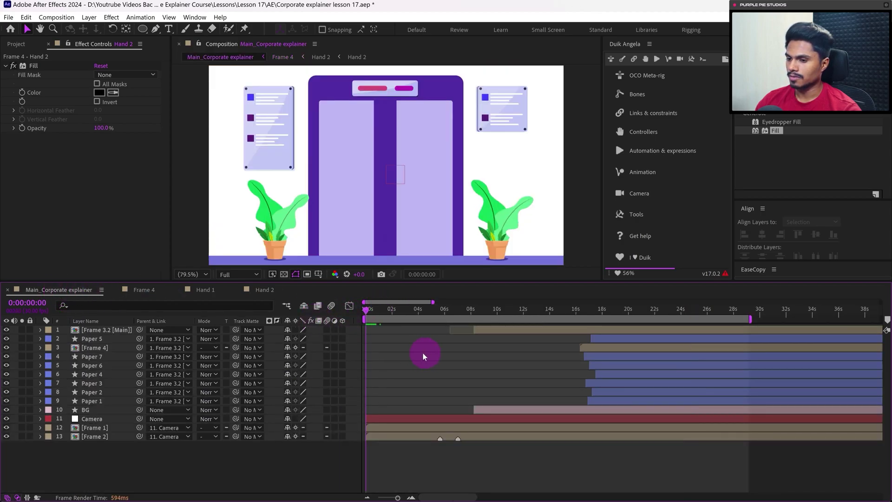